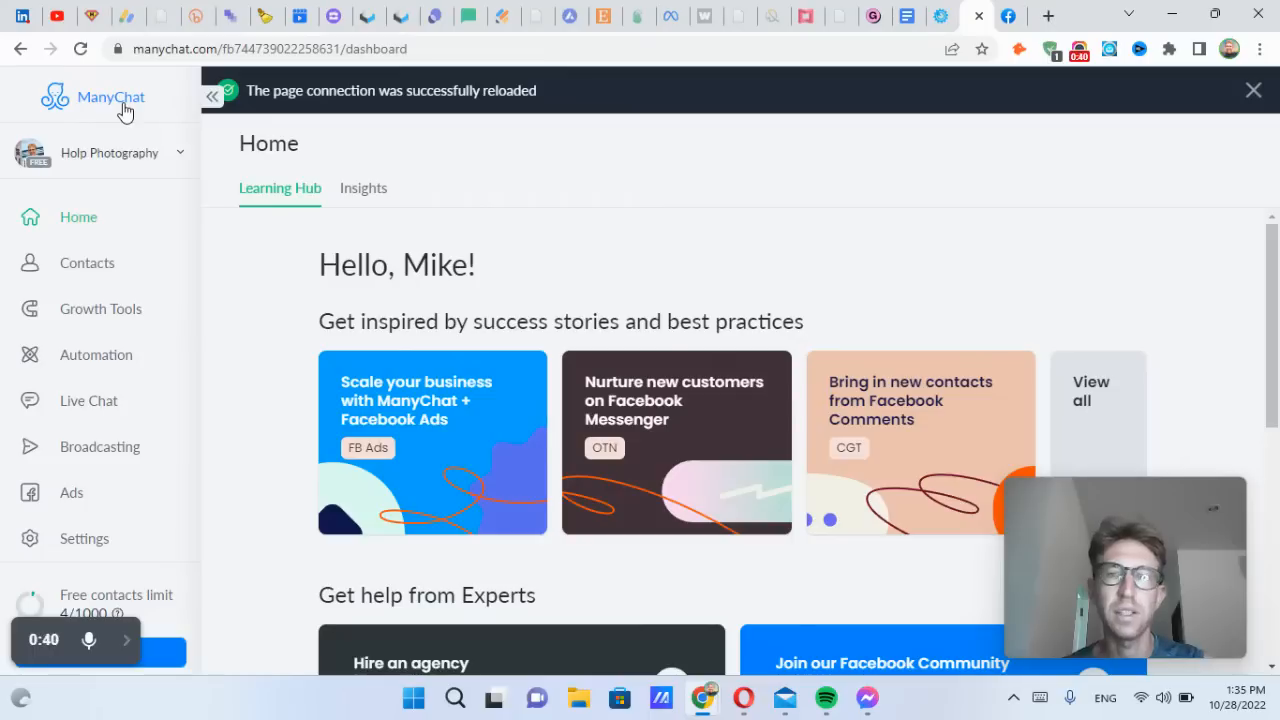
Look through the main navigation sections and dismiss the page-connection notification on the Home dashboard
{"action": "scroll", "coordinate": [100, 500], "scroll_direction": "down", "scroll_amount": 2}
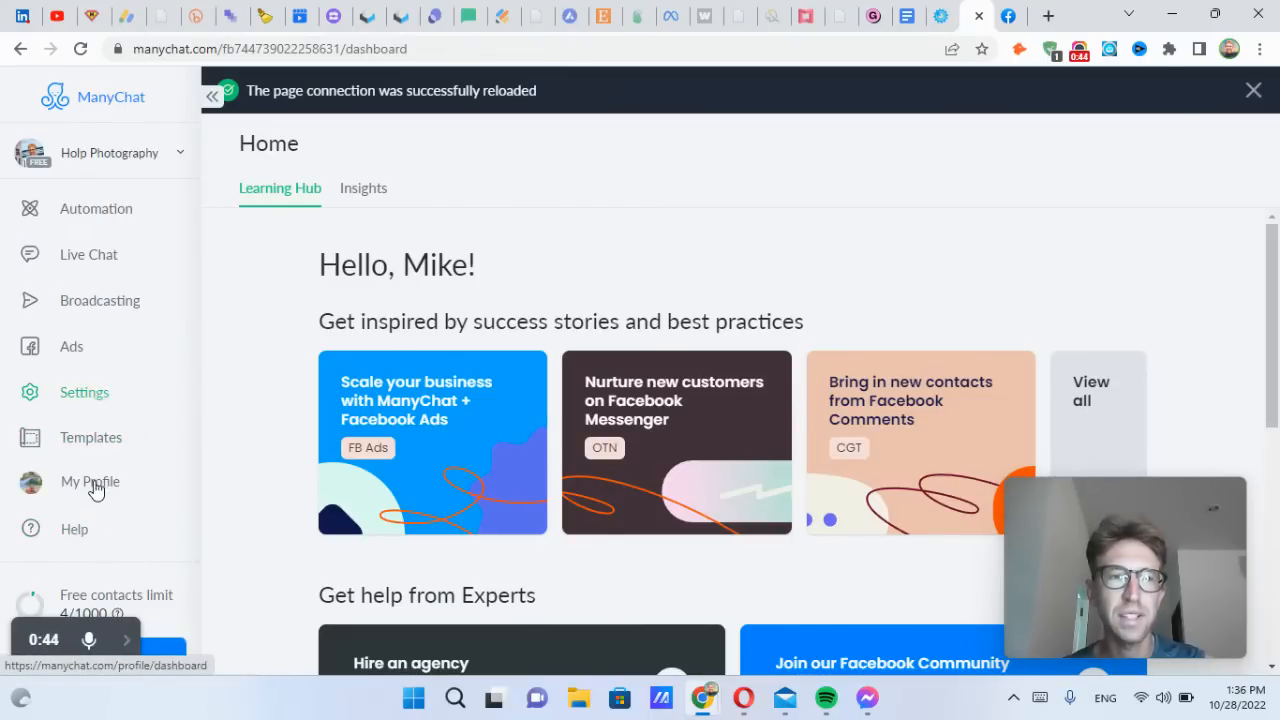
{"action": "mouse_move", "coordinate": [147, 652]}
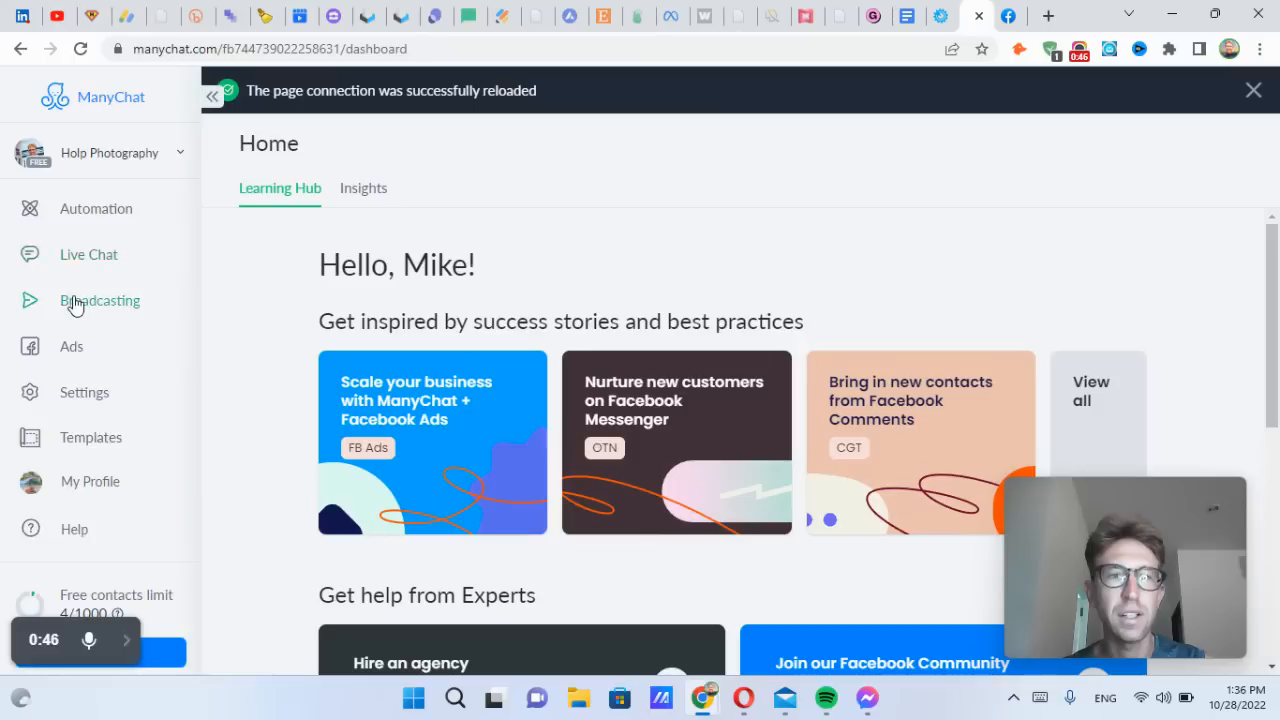
{"action": "scroll", "coordinate": [71, 305], "scroll_direction": "up", "scroll_amount": 2}
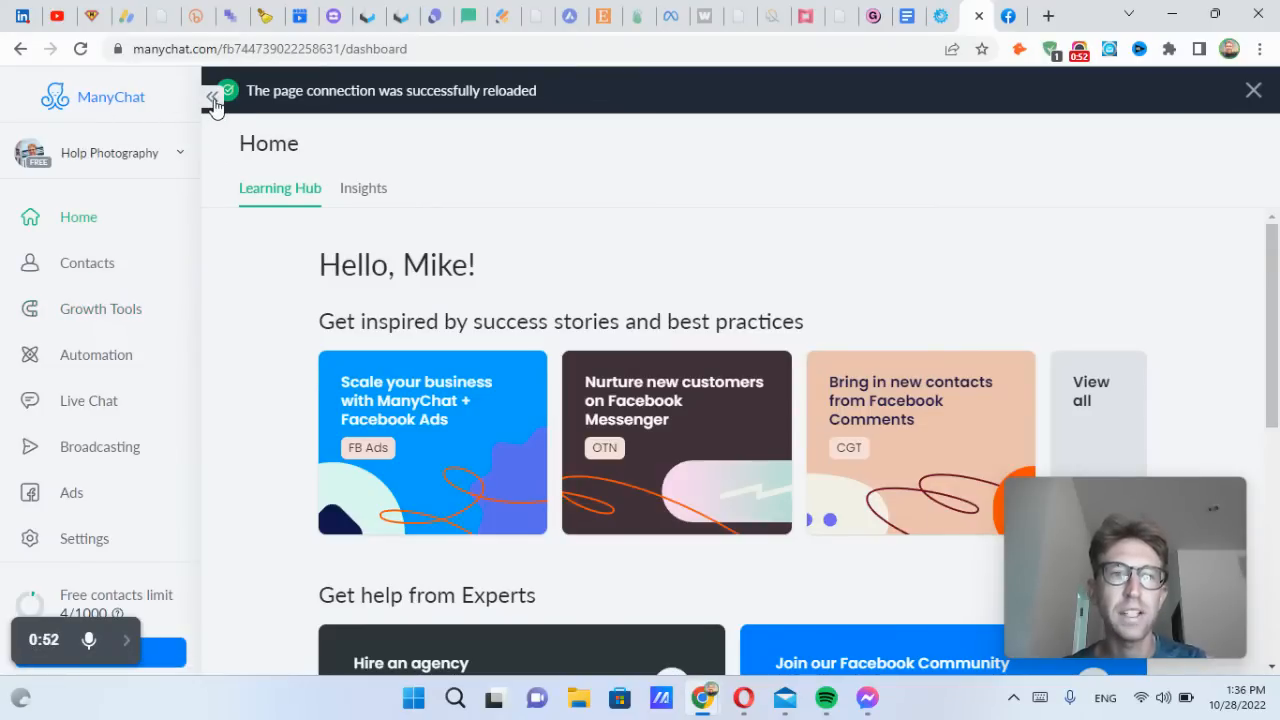
{"action": "left_click", "coordinate": [1253, 90]}
{"action": "mouse_move", "coordinate": [1273, 240]}
{"action": "left_mouse_down"}
{"action": "mouse_move", "coordinate": [1277, 472]}
{"action": "mouse_move", "coordinate": [1274, 236]}
{"action": "left_mouse_up"}
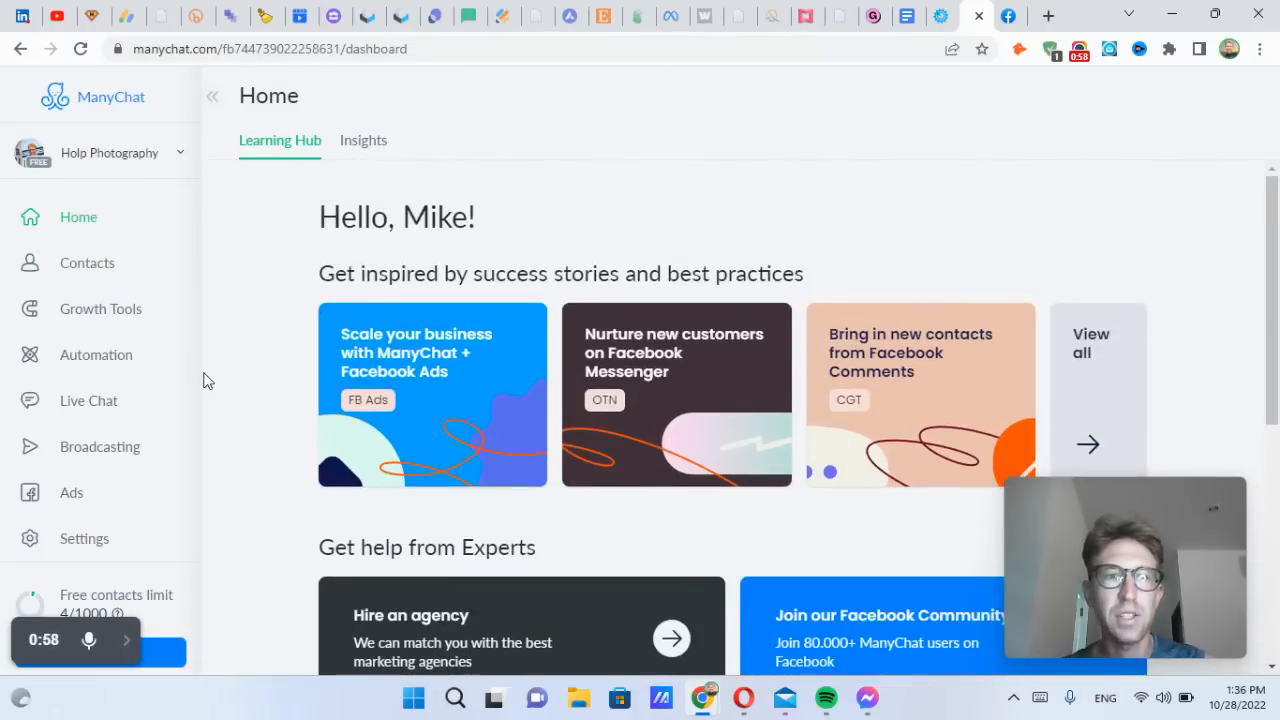
Review the subscribed contacts and the existing growth tools of the Holp Photography page
{"action": "left_click", "coordinate": [103, 278]}
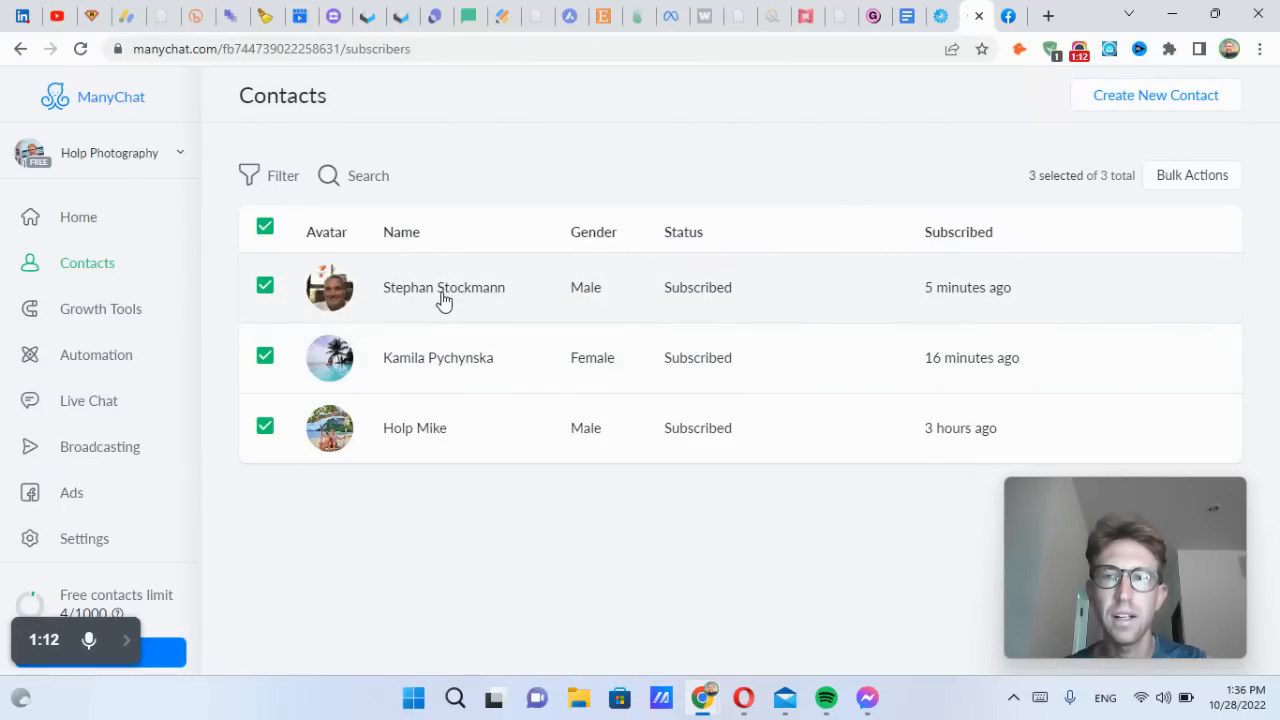
{"action": "left_click", "coordinate": [85, 312]}
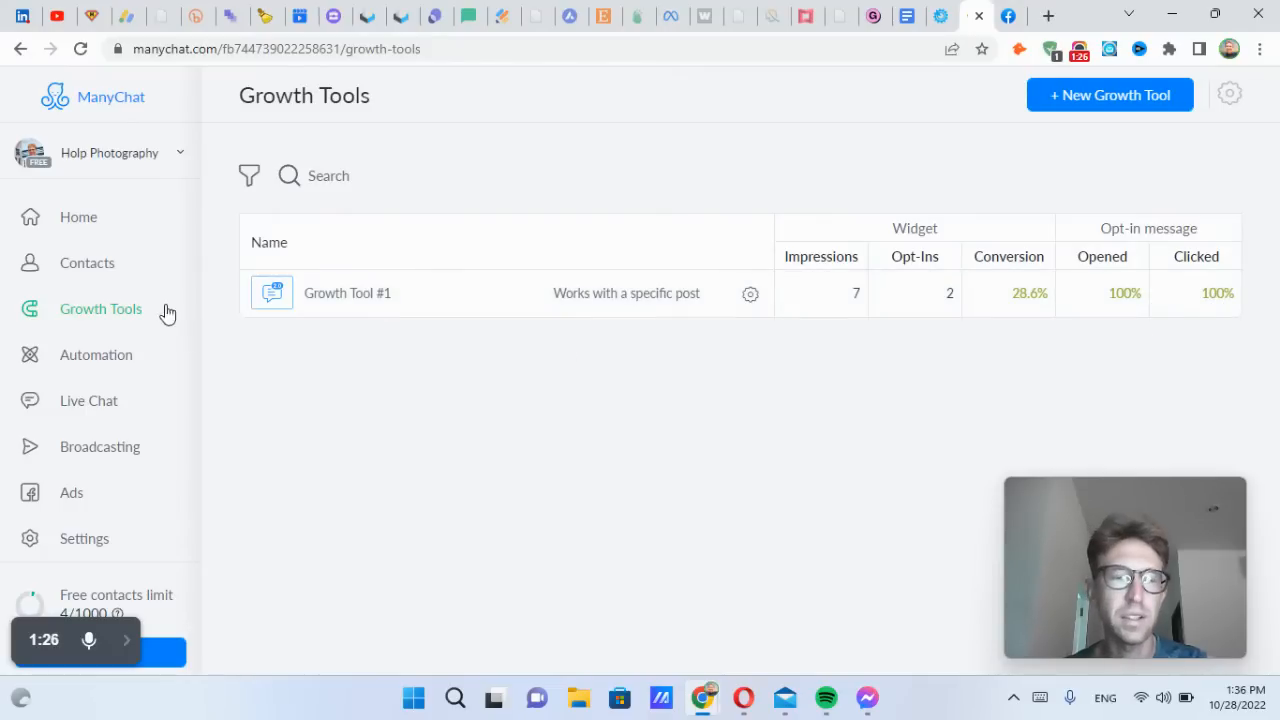
Create a new flow in the Automation section
{"action": "left_click", "coordinate": [95, 370]}
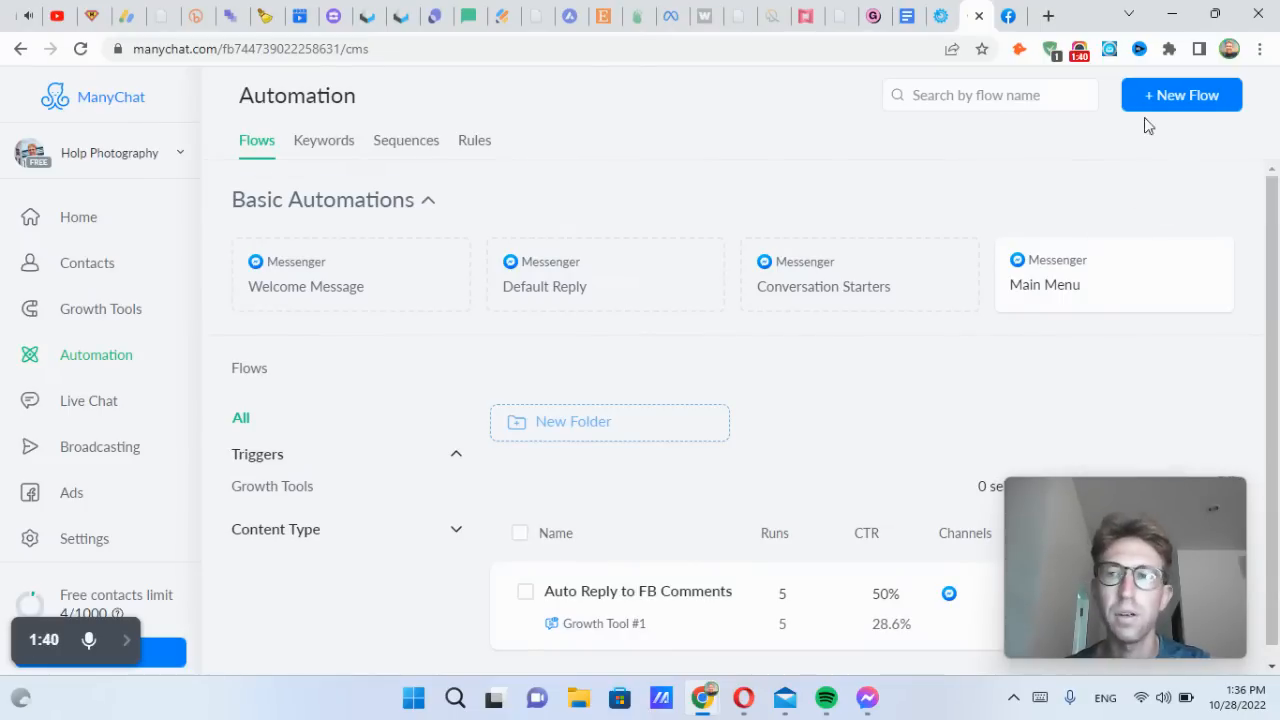
{"action": "left_click", "coordinate": [1195, 102]}
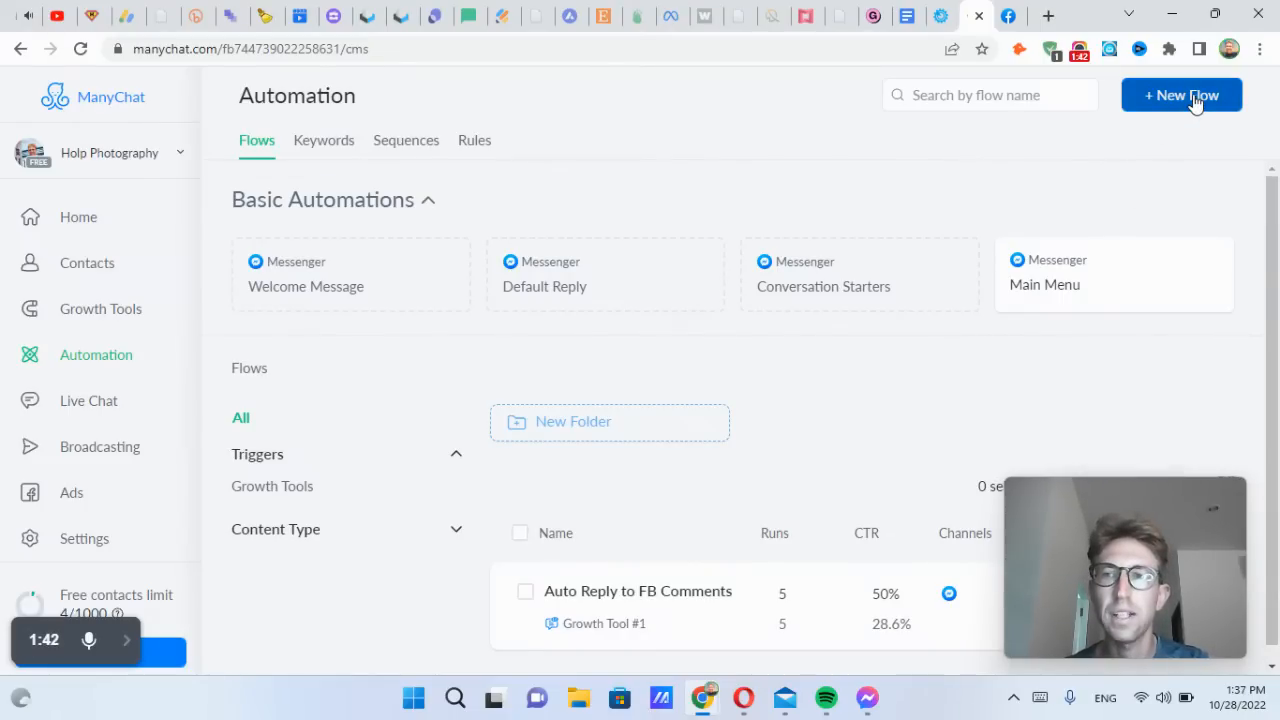
{"action": "left_click", "coordinate": [1195, 103]}
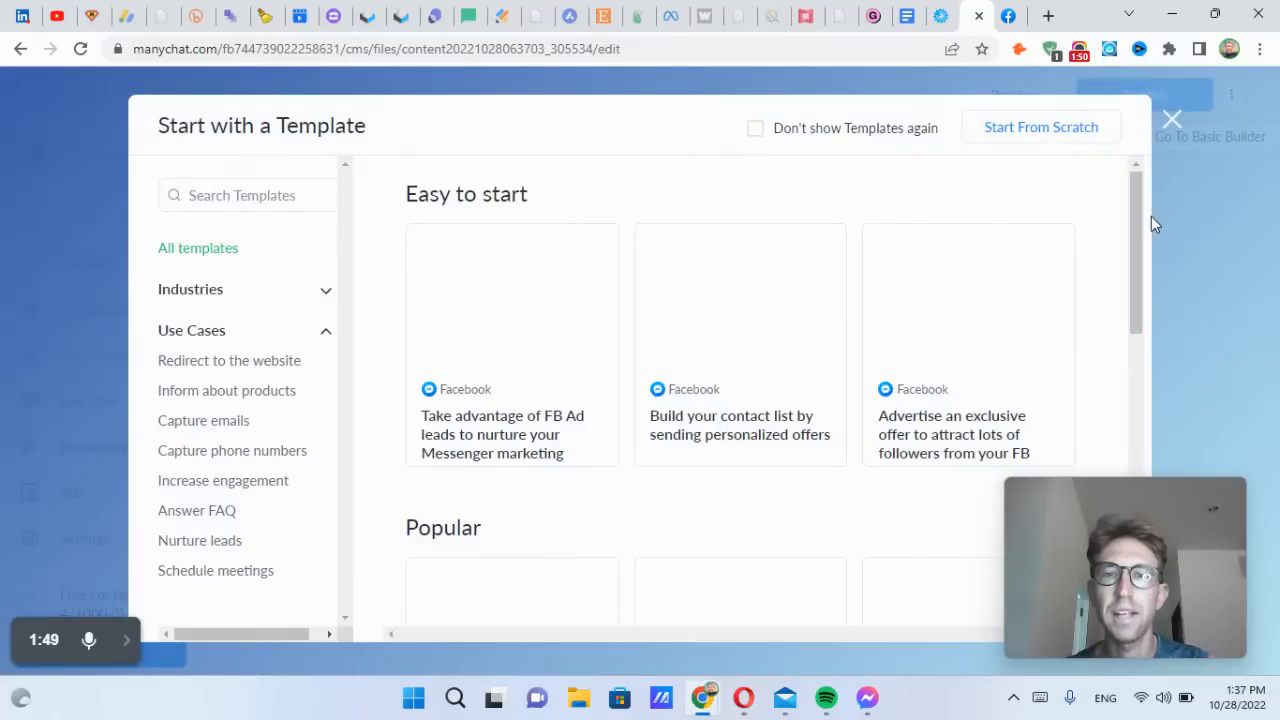
Browse the flow templates and choose to start the flow from scratch
{"action": "scroll", "coordinate": [757, 290], "scroll_direction": "down", "scroll_amount": 5}
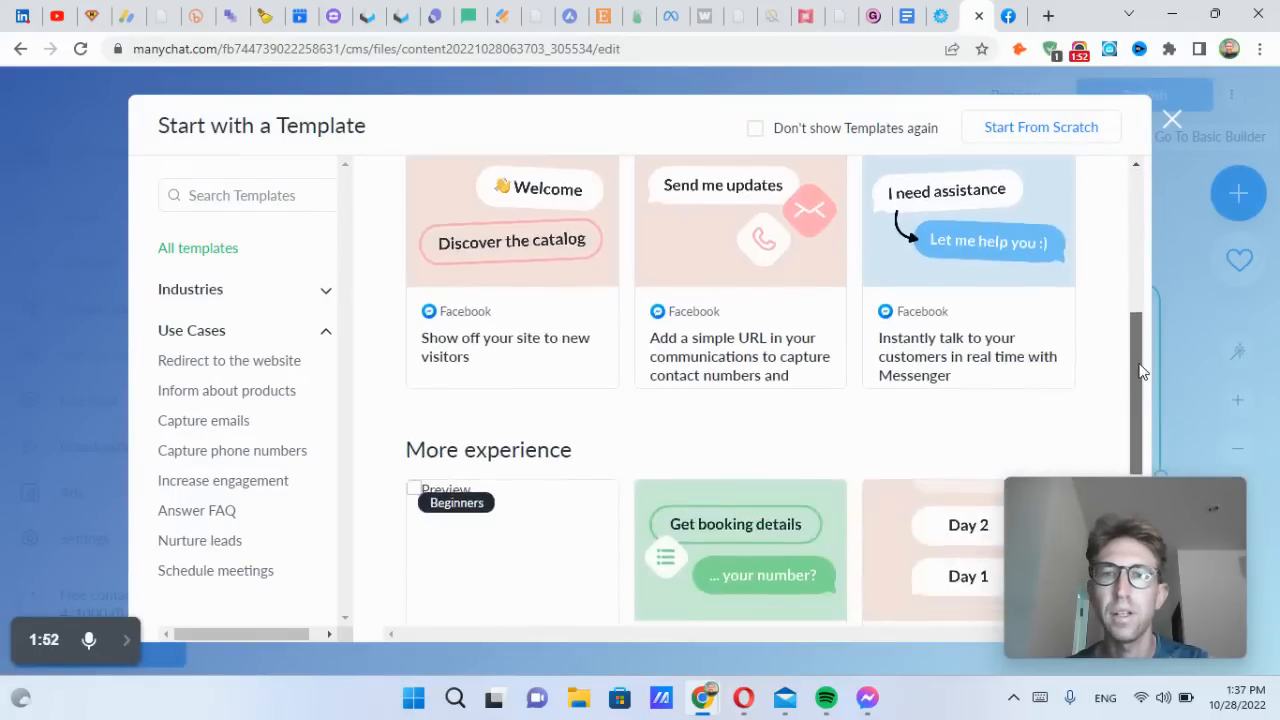
{"action": "scroll", "coordinate": [550, 293], "scroll_direction": "up", "scroll_amount": 4}
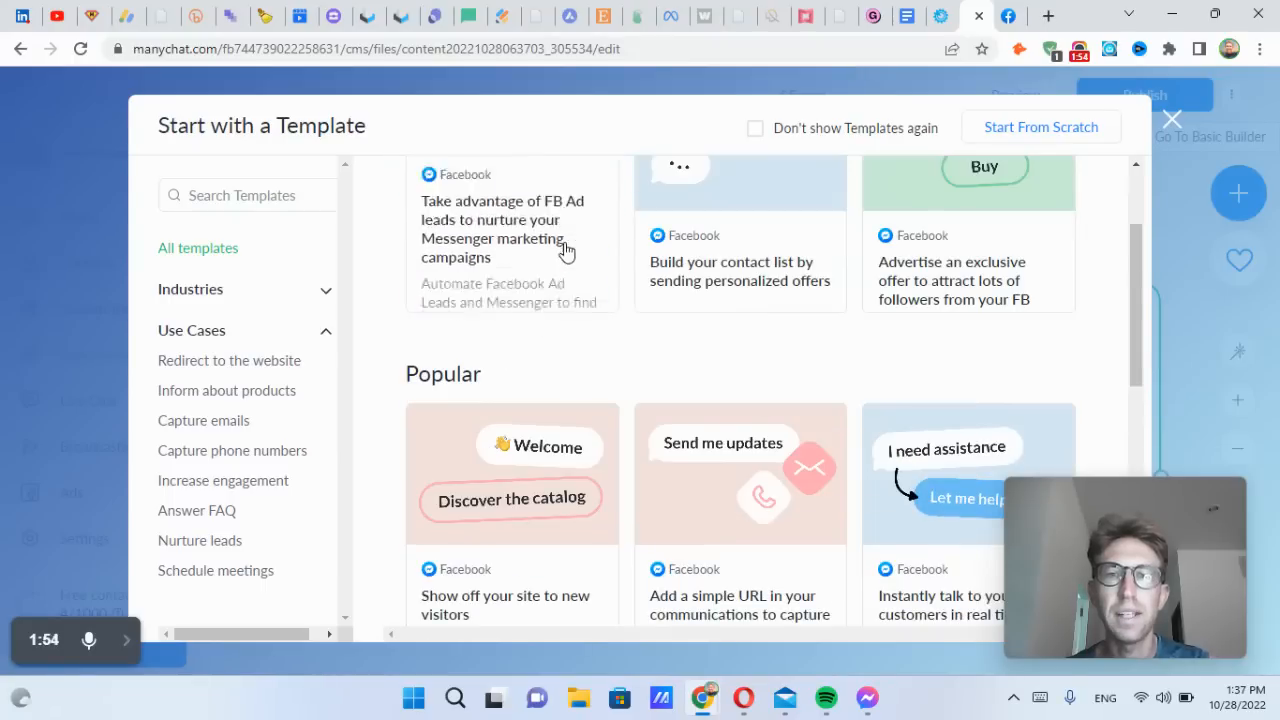
{"action": "scroll", "coordinate": [567, 258], "scroll_direction": "up", "scroll_amount": 2}
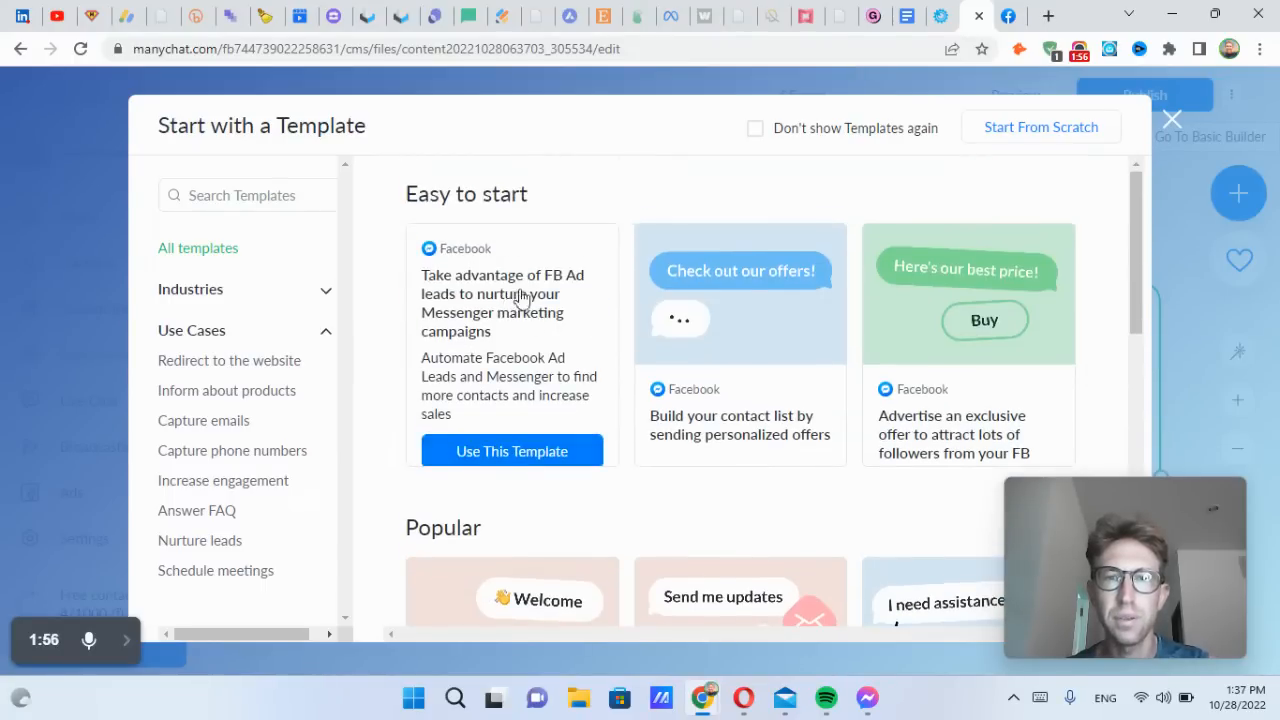
{"action": "left_click_drag", "start_coordinate": [1128, 210], "coordinate": [1130, 289]}
{"action": "left_click", "coordinate": [1118, 283]}
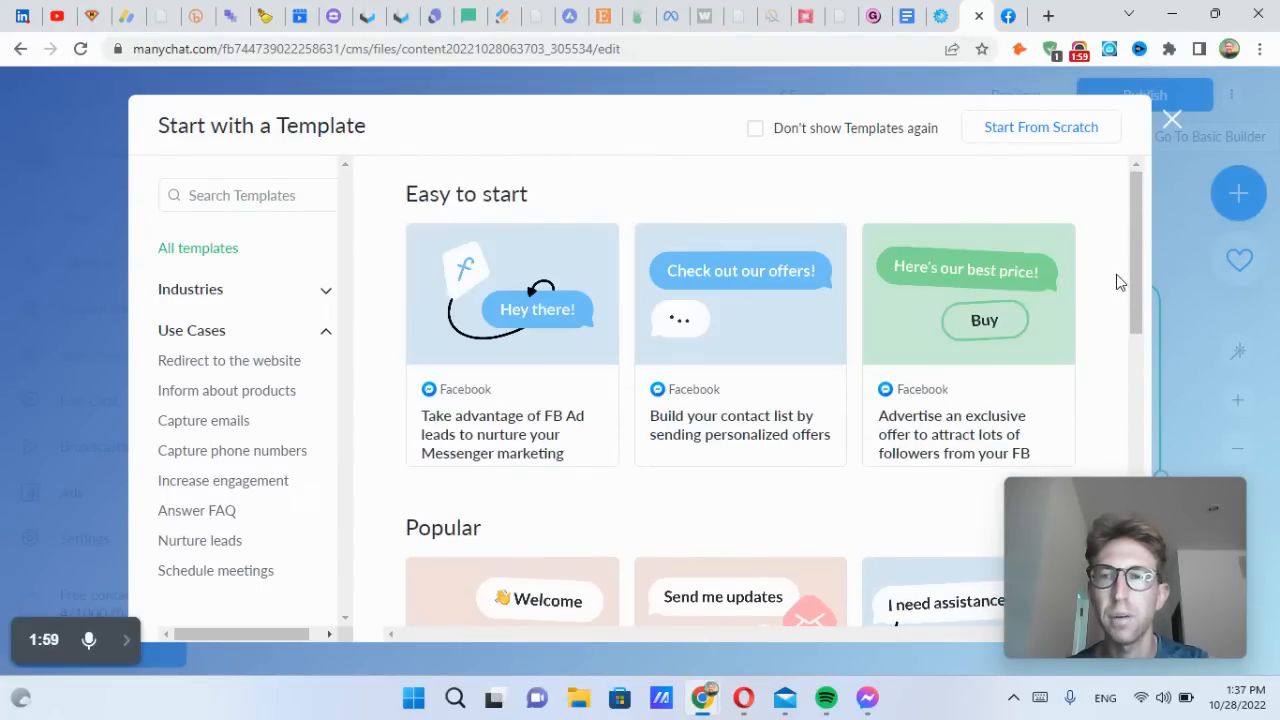
{"action": "left_click", "coordinate": [1043, 139]}
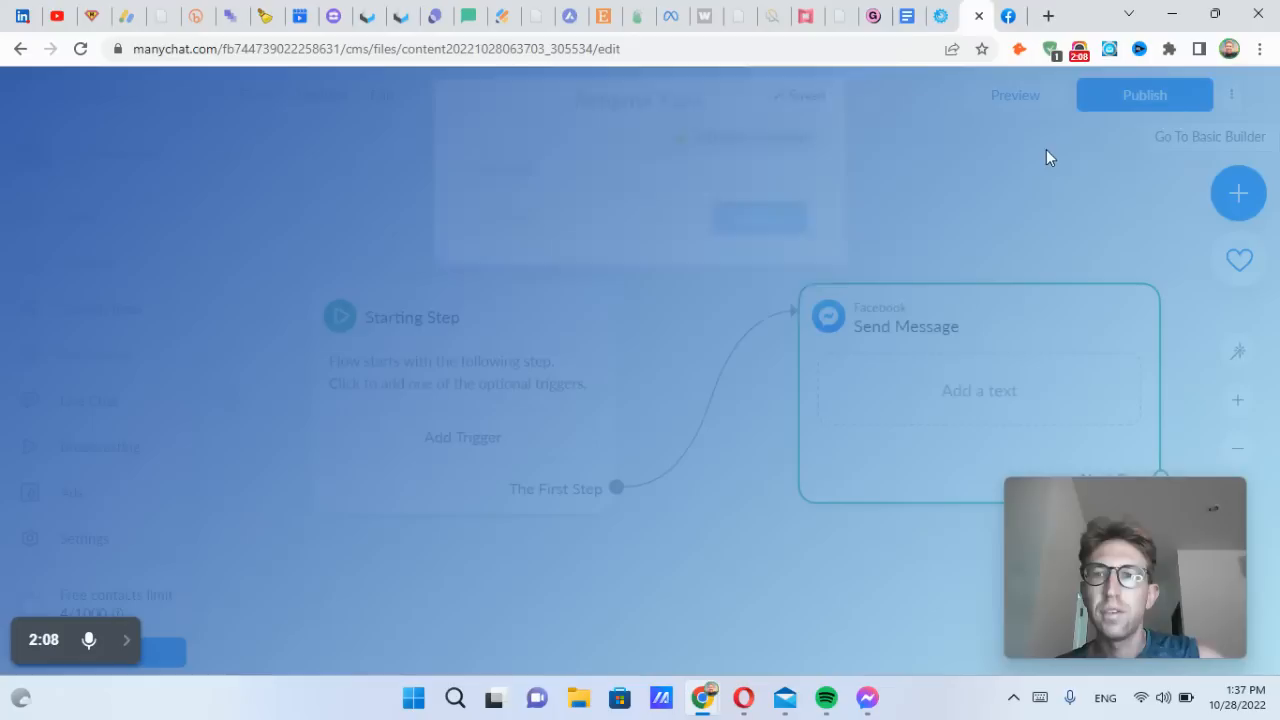
Rename the untitled flow as "Send Messages to FB Commentors"
{"action": "double_click", "coordinate": [537, 184]}
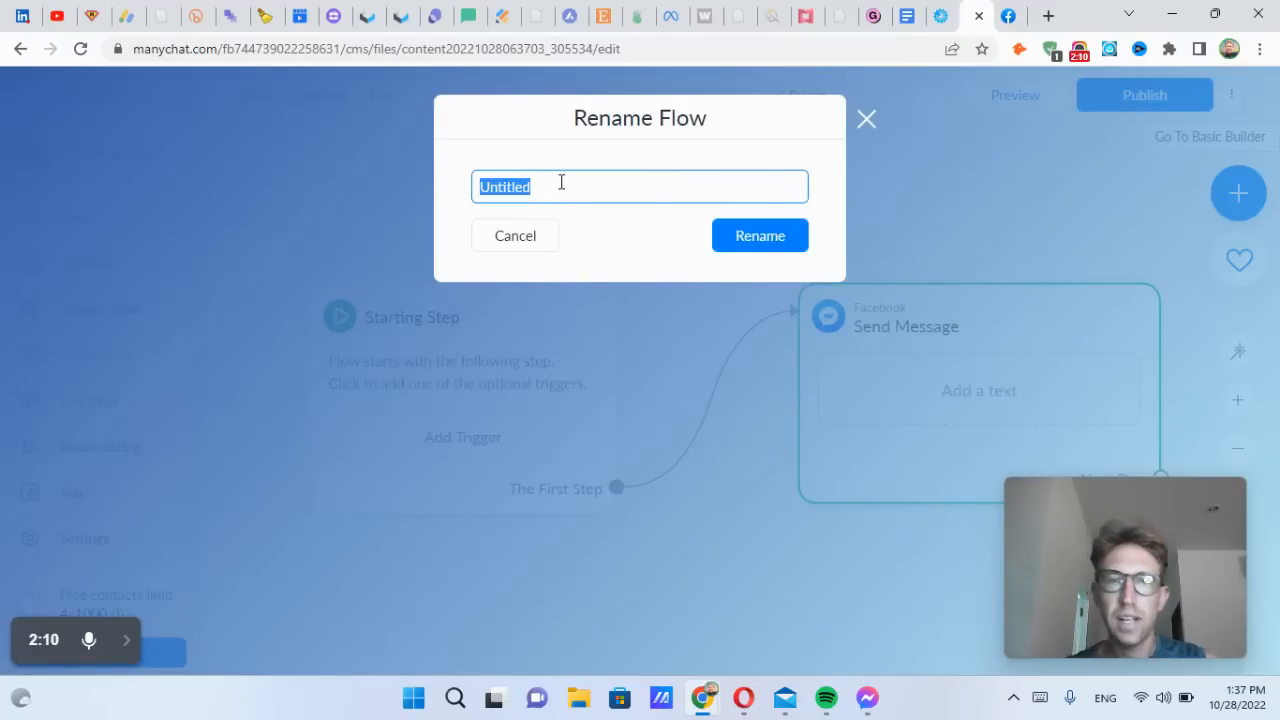
{"action": "type", "text": "Send Messages to FB Commentors"}
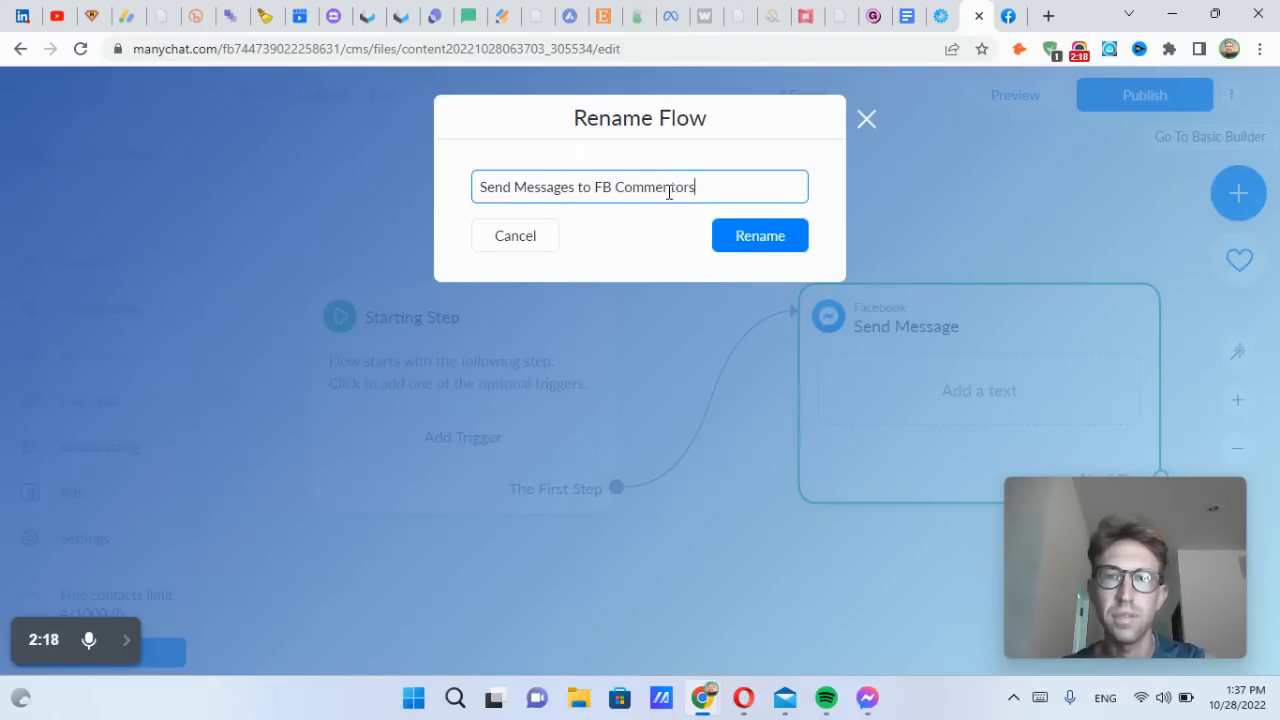
{"action": "left_click", "coordinate": [760, 238]}
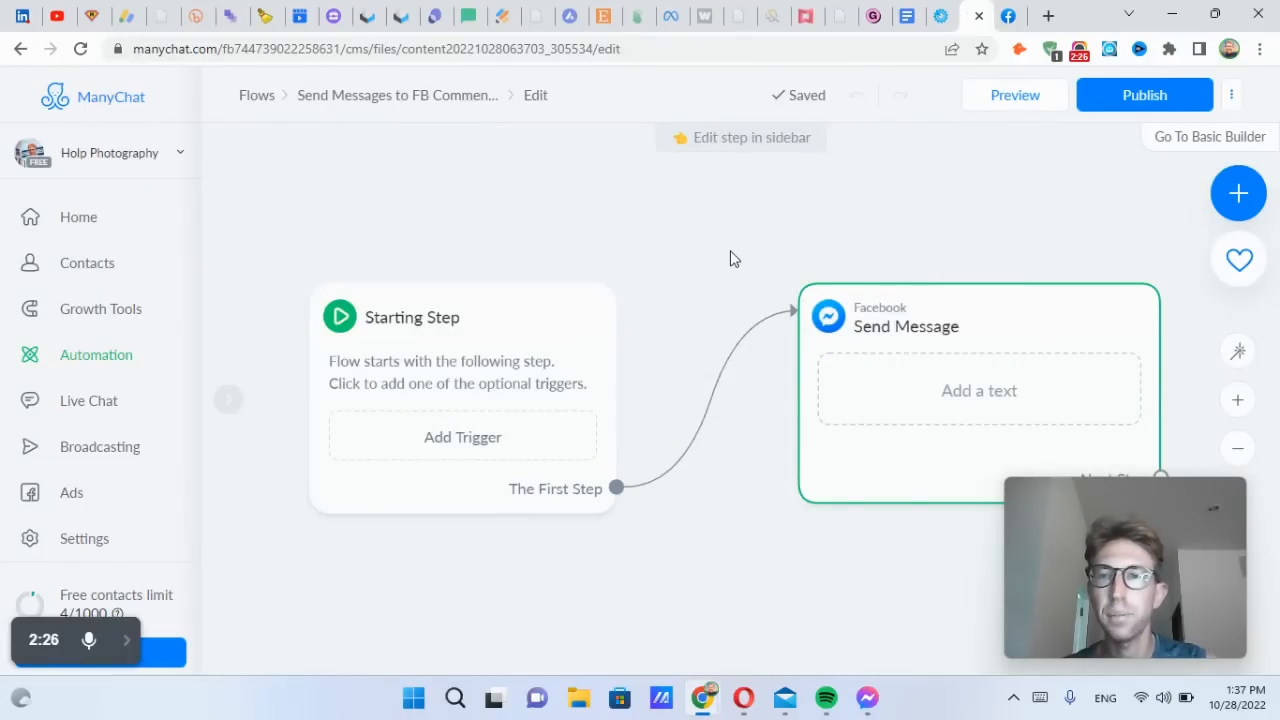
{"action": "left_click_drag", "start_coordinate": [757, 277], "coordinate": [731, 234]}
{"action": "left_click_drag", "start_coordinate": [335, 205], "coordinate": [431, 231]}
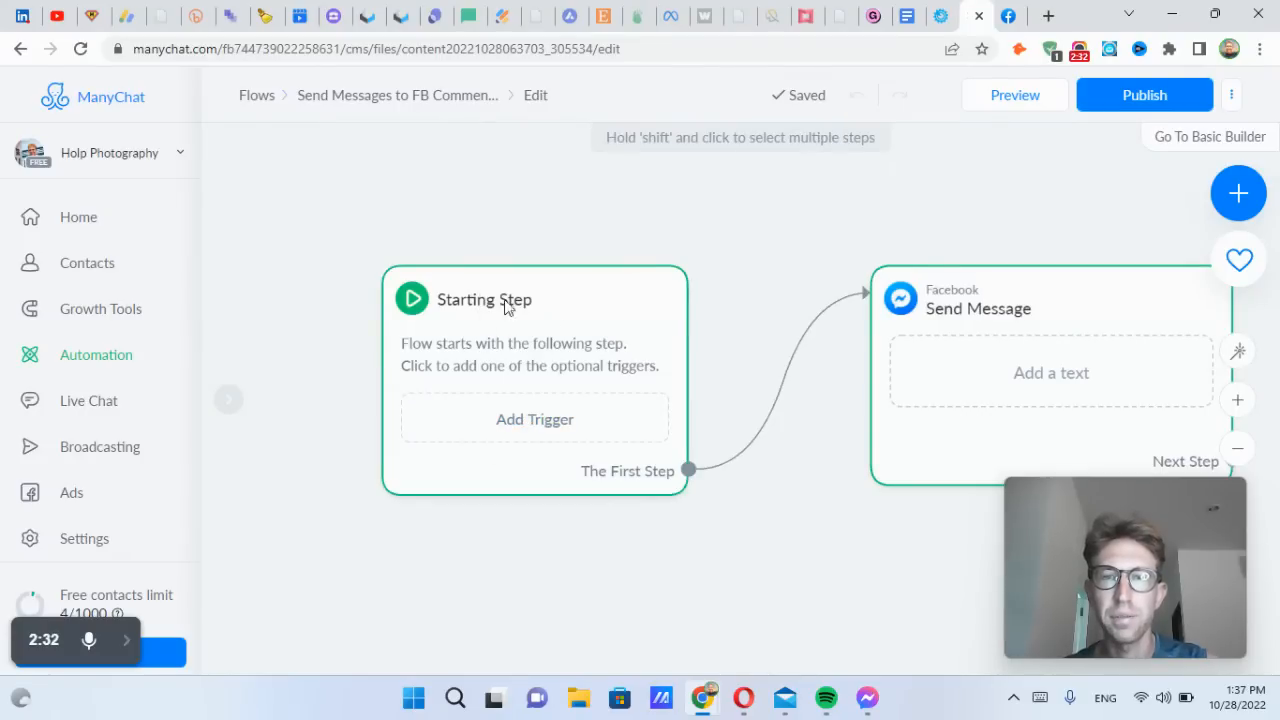
{"action": "left_click", "coordinate": [534, 420]}
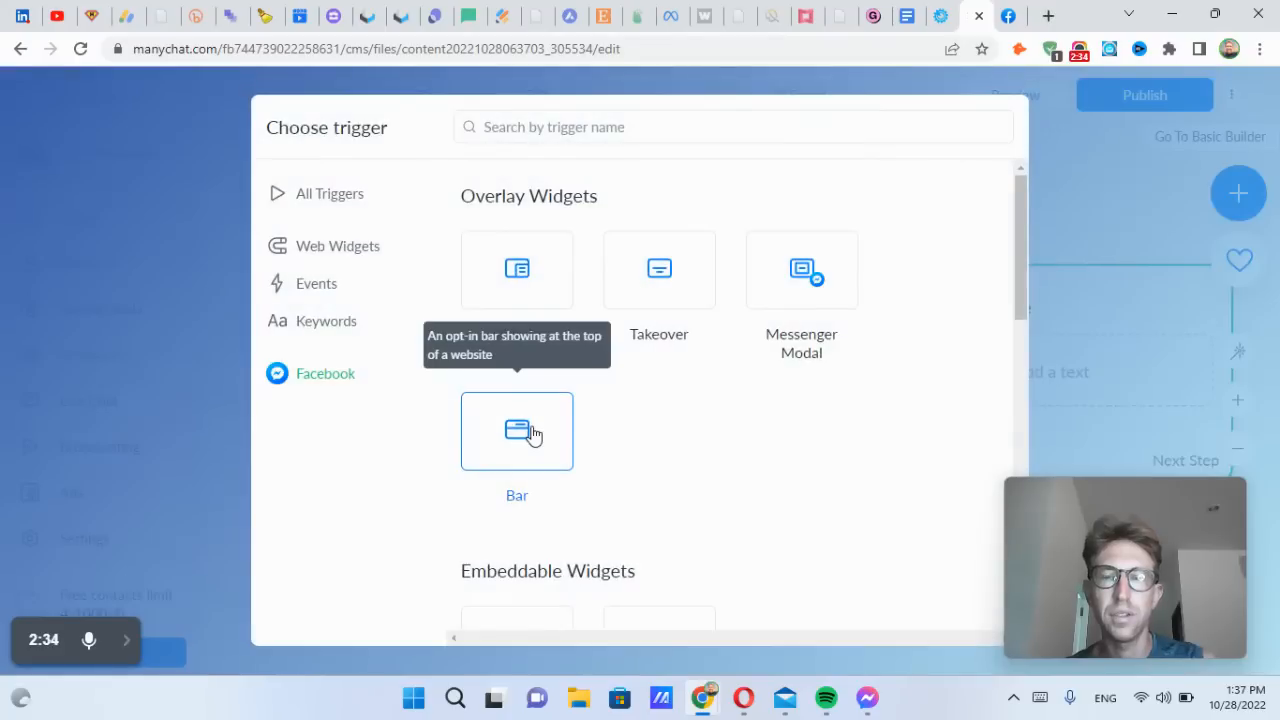
{"action": "left_click_drag", "start_coordinate": [1020, 243], "coordinate": [1055, 167]}
{"action": "left_click", "coordinate": [1058, 195]}
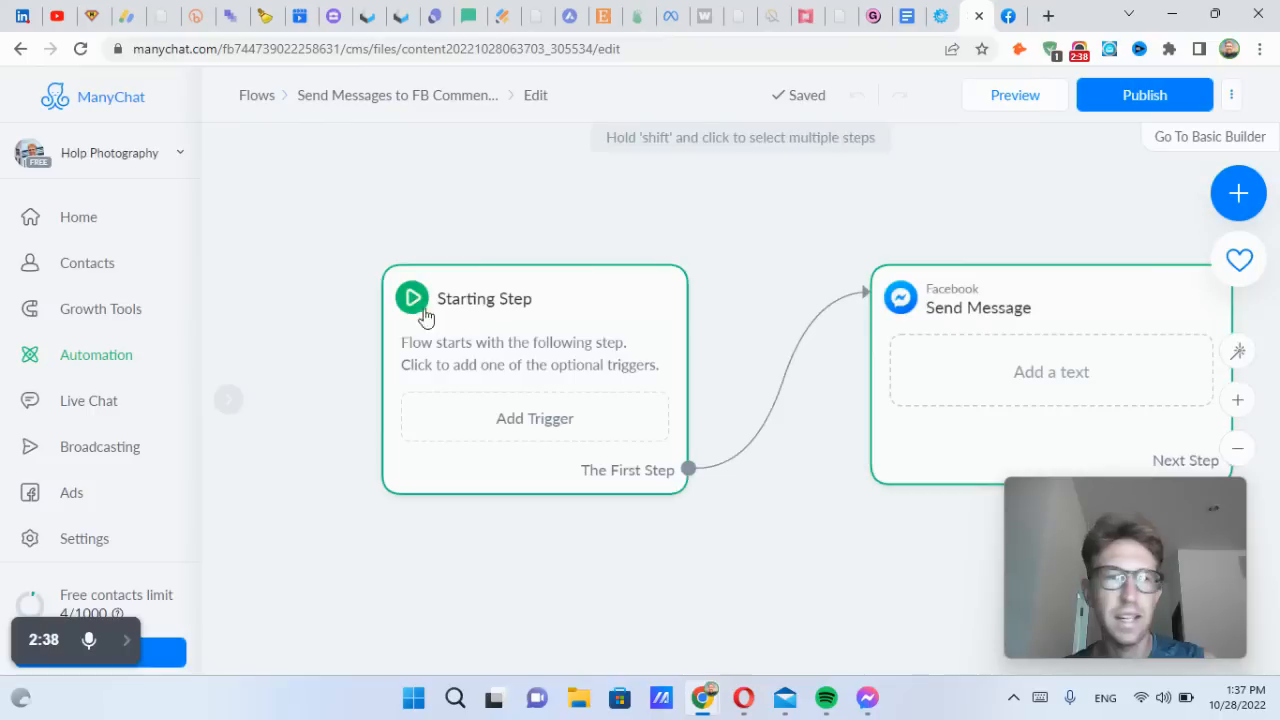
Search the triggers for "comm" and add the Facebook Comments 2.0 trigger to the Starting Step
{"action": "left_click", "coordinate": [529, 297]}
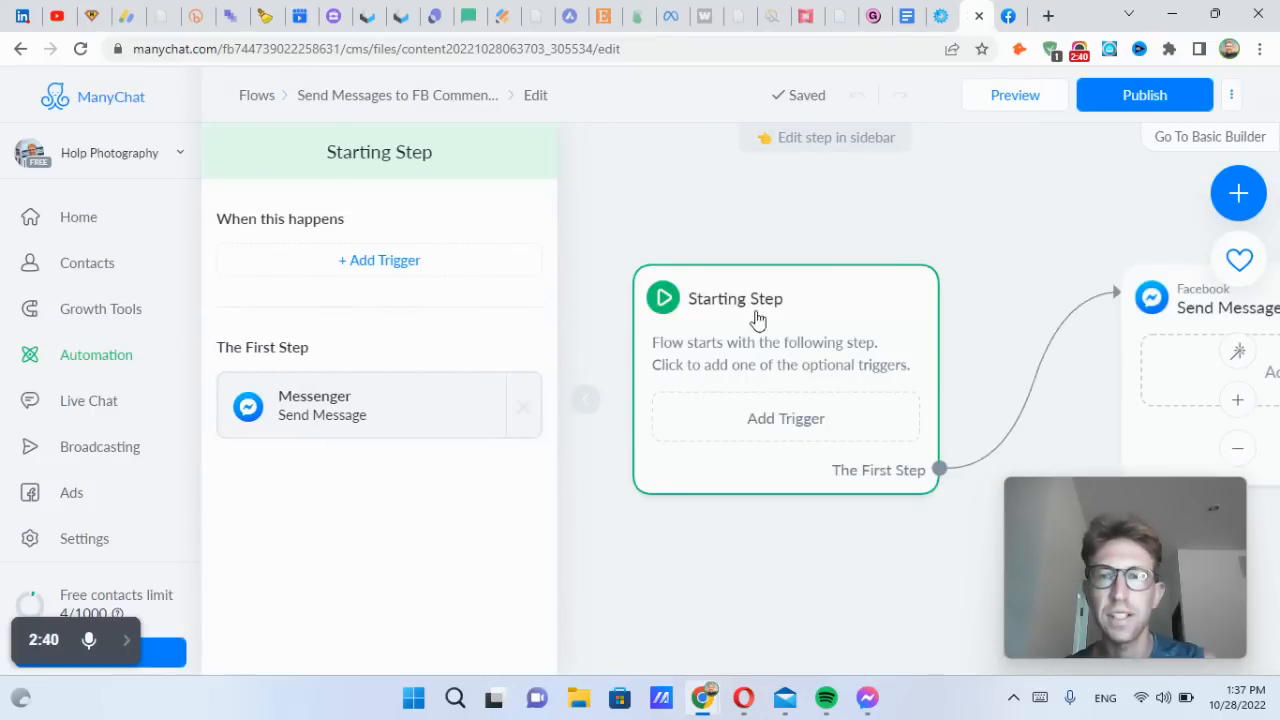
{"action": "left_click", "coordinate": [388, 262]}
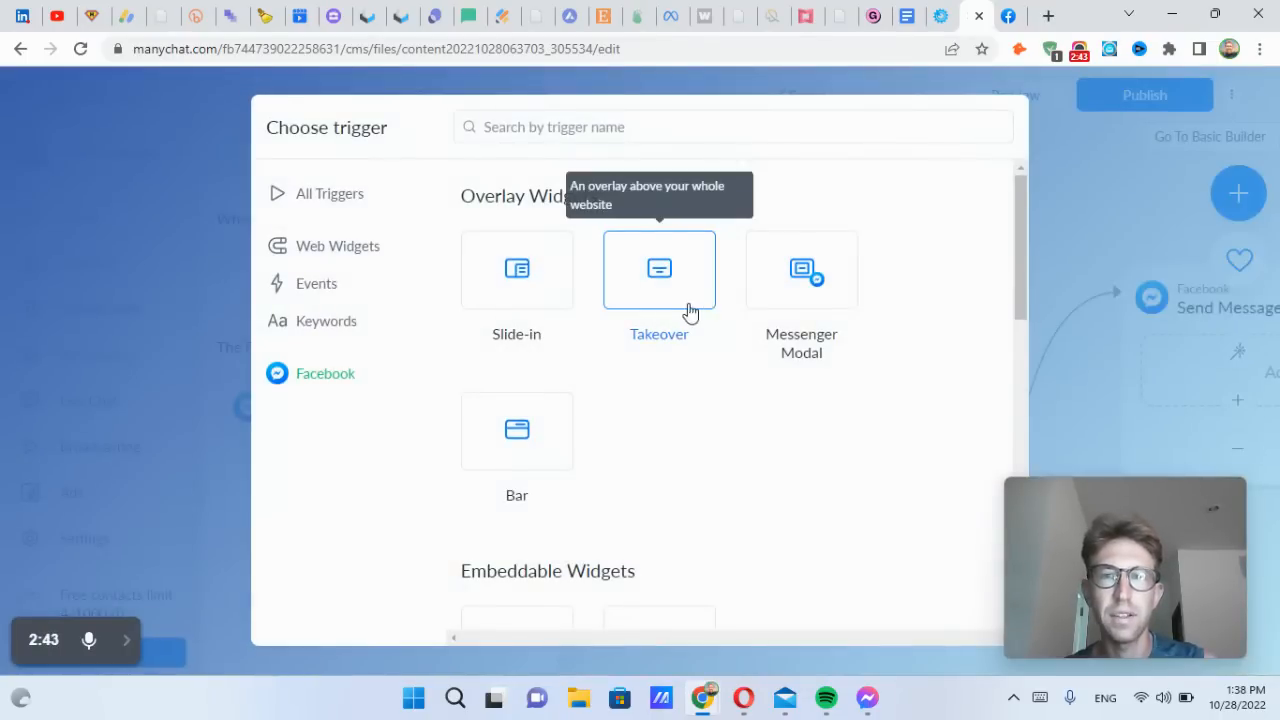
{"action": "left_click", "coordinate": [593, 124]}
{"action": "type", "text": "comm"}
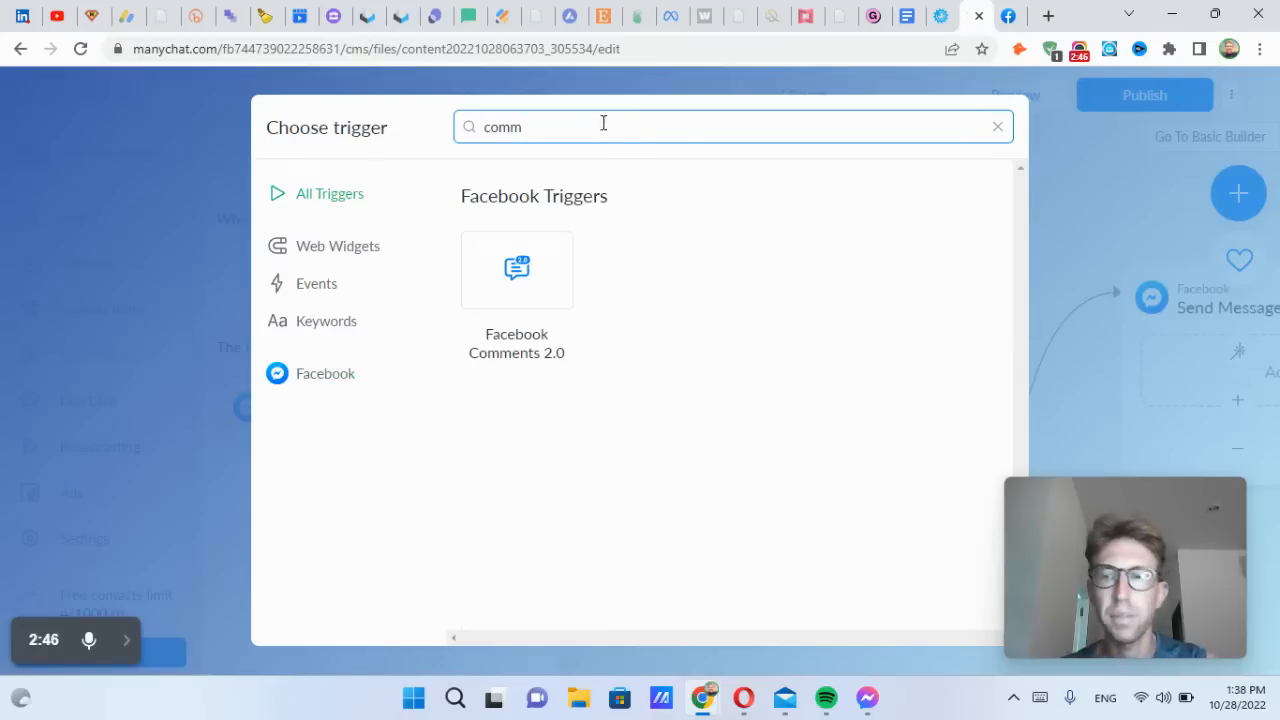
{"action": "left_click", "coordinate": [530, 283]}
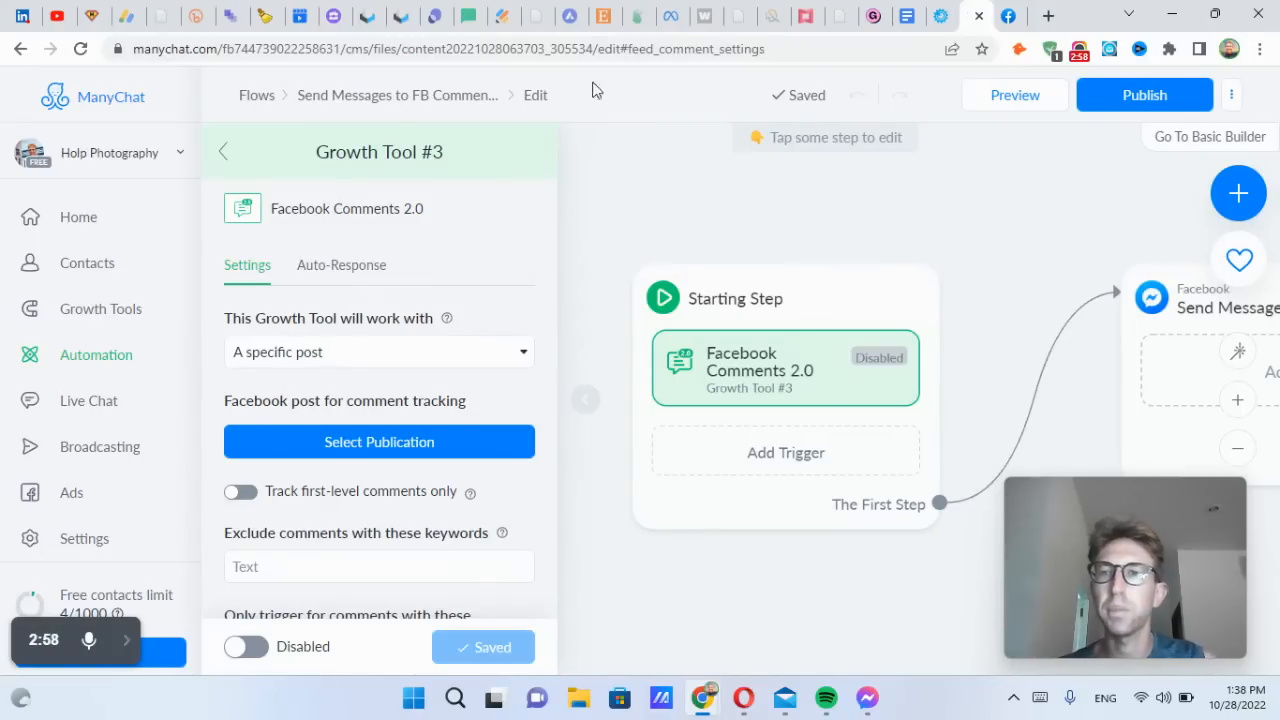
Switch to the Holp Photography Facebook page and examine the page's replies to the comments under its video post
{"action": "left_click", "coordinate": [1008, 16]}
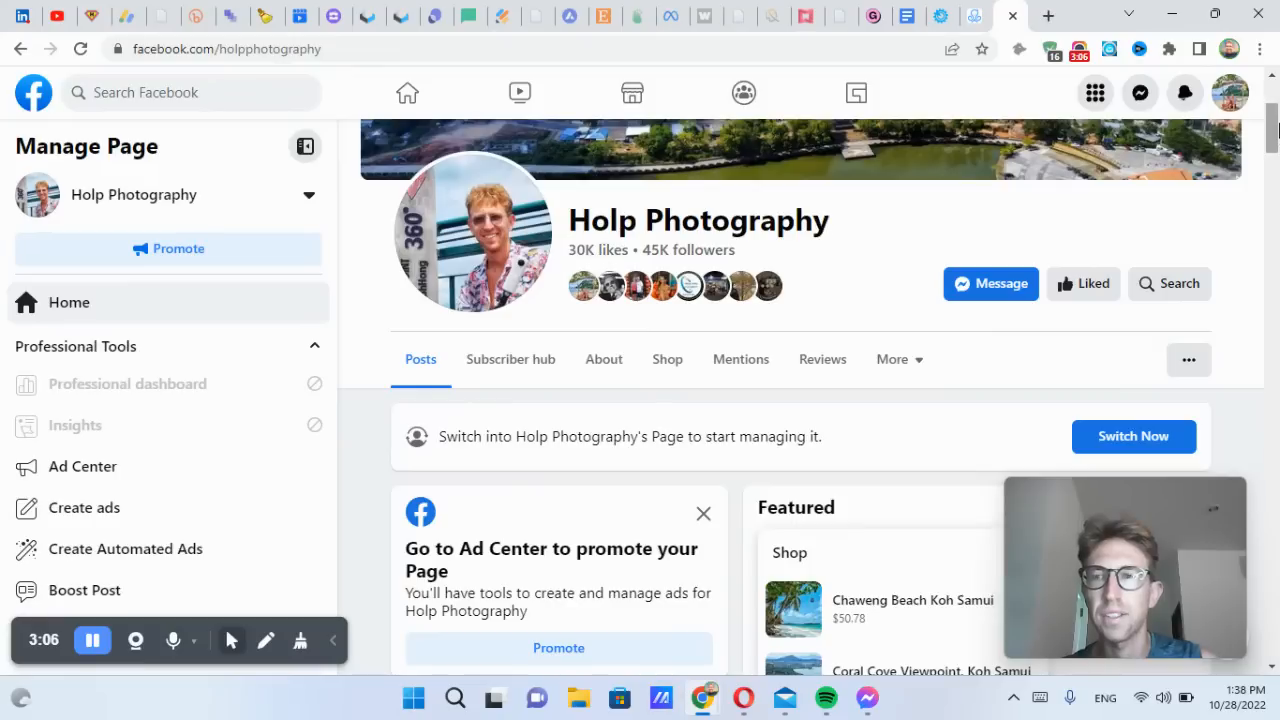
{"action": "left_click_drag", "start_coordinate": [1276, 121], "coordinate": [1274, 255]}
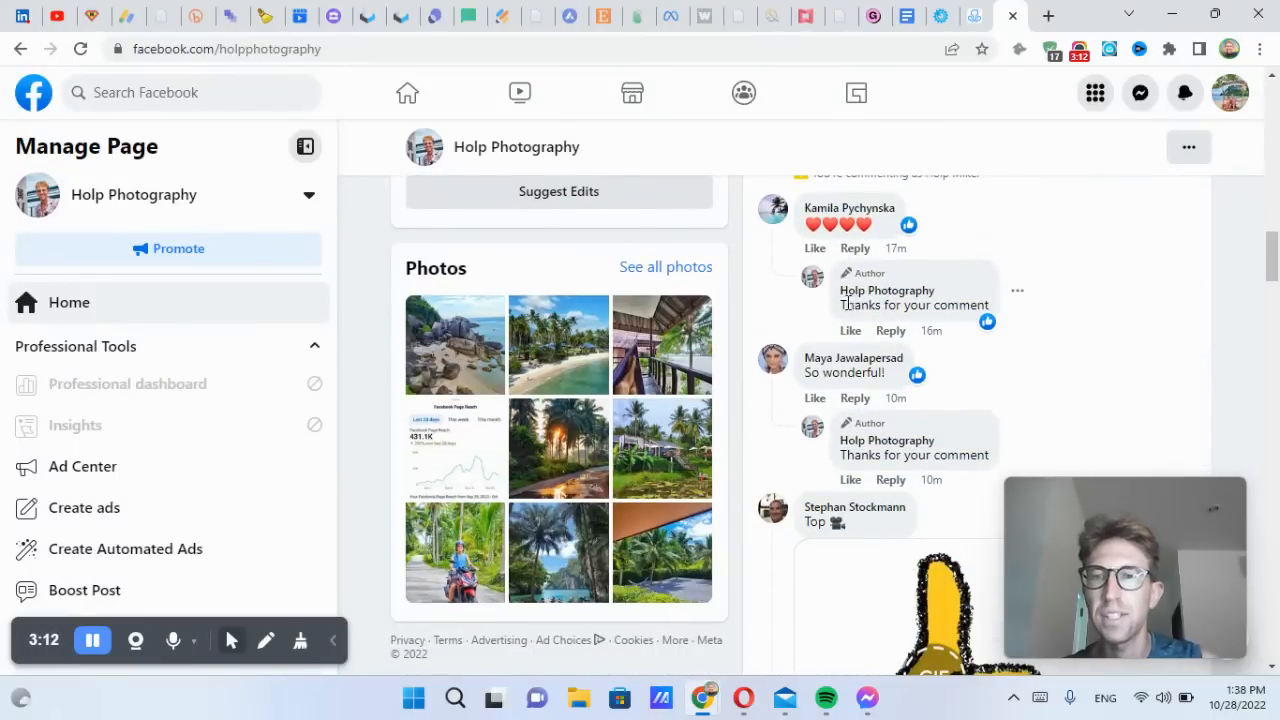
{"action": "left_click_drag", "start_coordinate": [874, 305], "coordinate": [988, 309]}
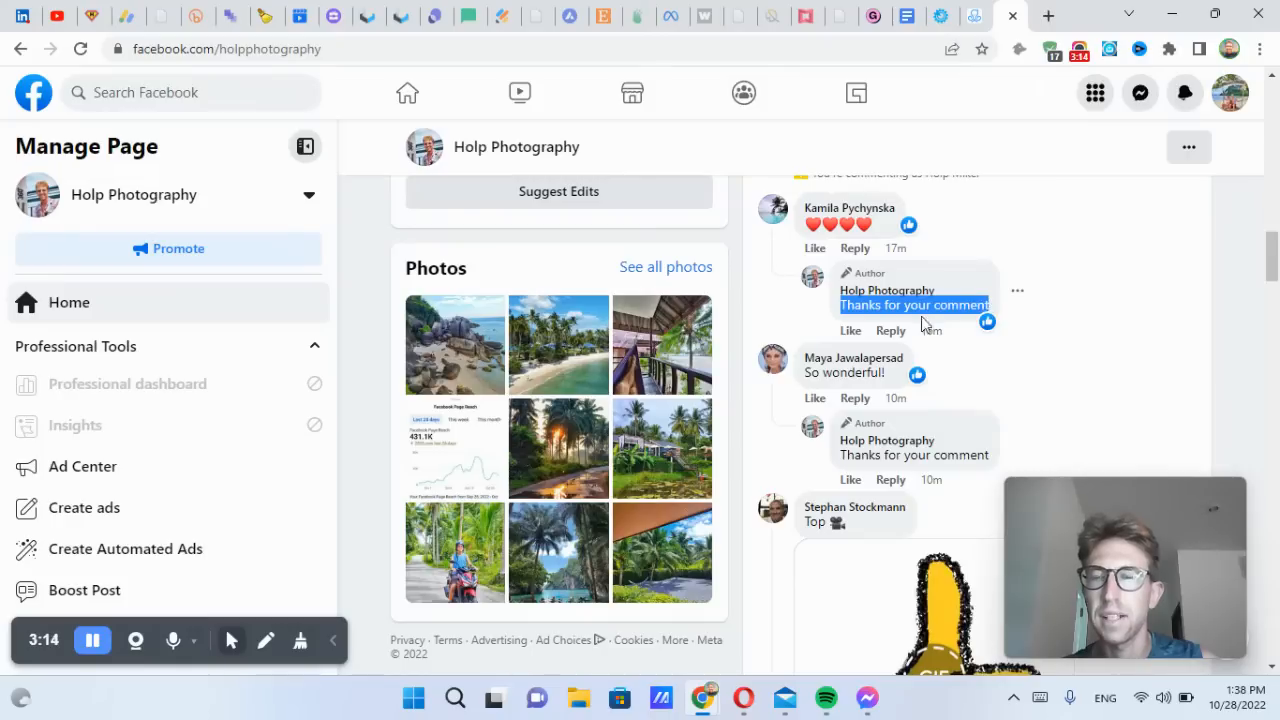
{"action": "left_click_drag", "start_coordinate": [841, 455], "coordinate": [993, 456]}
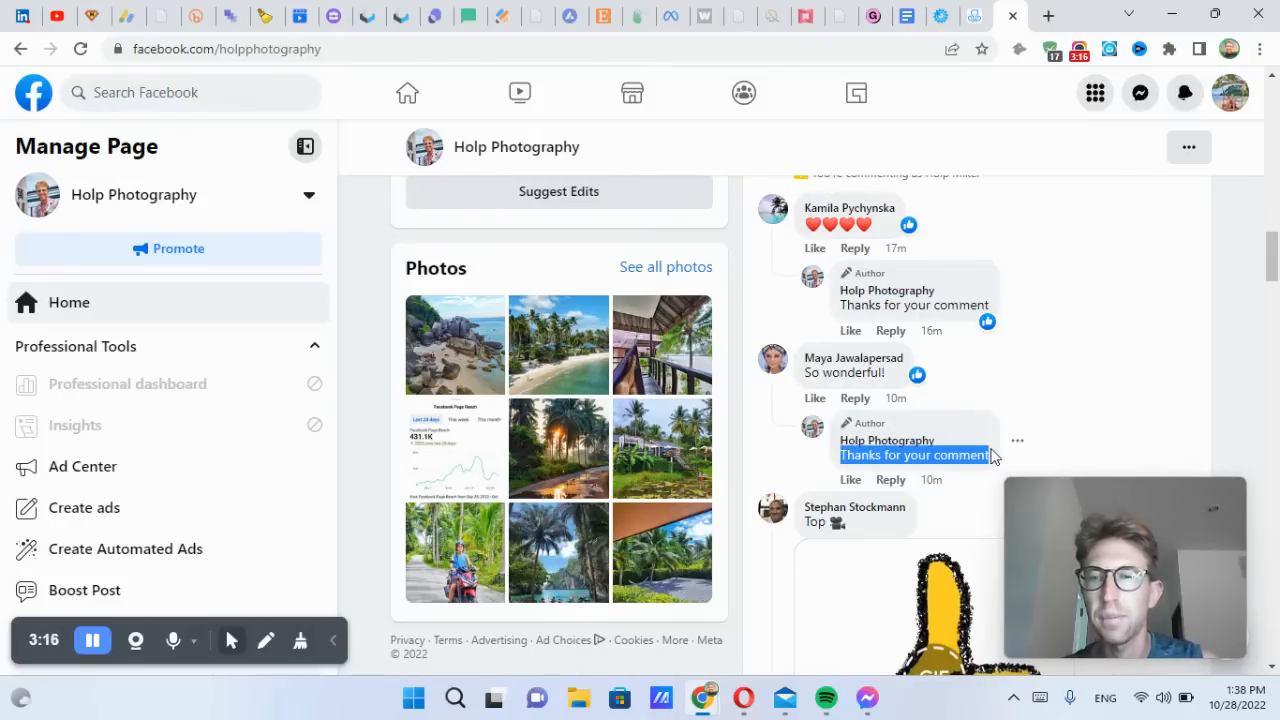
{"action": "left_click", "coordinate": [1003, 401]}
{"action": "left_click_drag", "start_coordinate": [1277, 249], "coordinate": [1277, 292]}
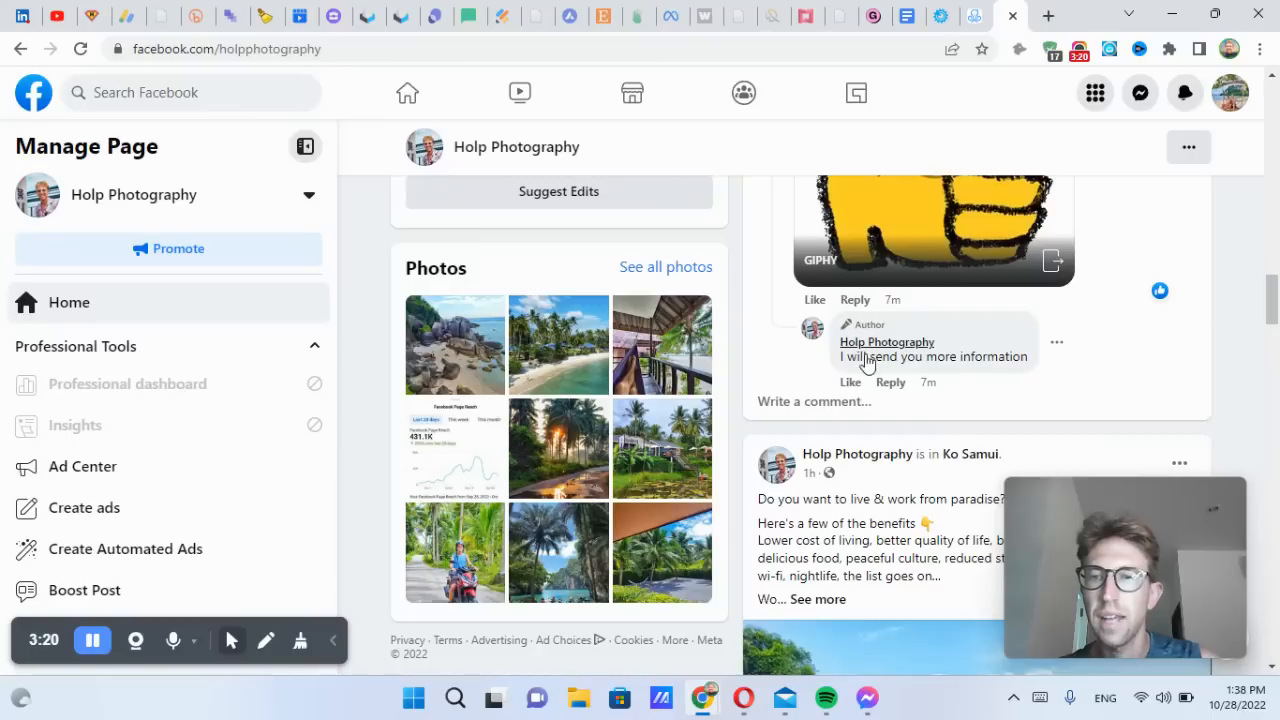
{"action": "left_click_drag", "start_coordinate": [842, 366], "coordinate": [1027, 359]}
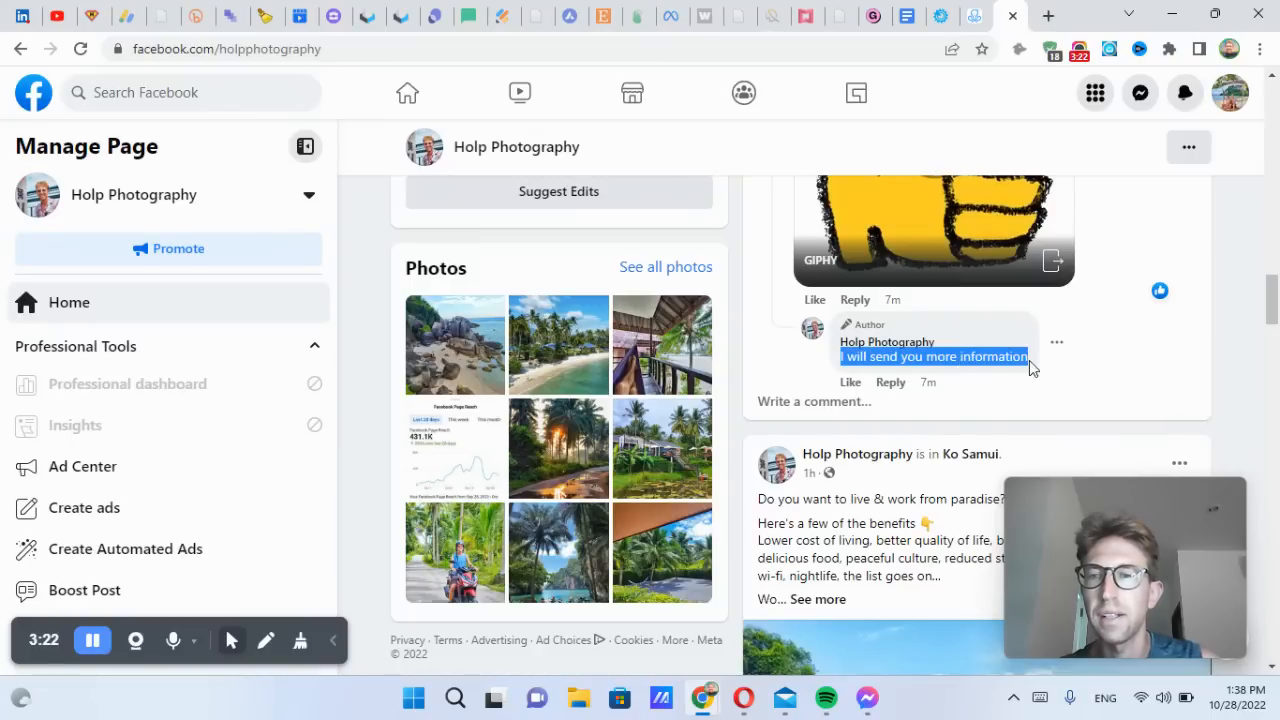
{"action": "left_click", "coordinate": [1029, 360]}
{"action": "left_click_drag", "start_coordinate": [1275, 312], "coordinate": [1272, 255]}
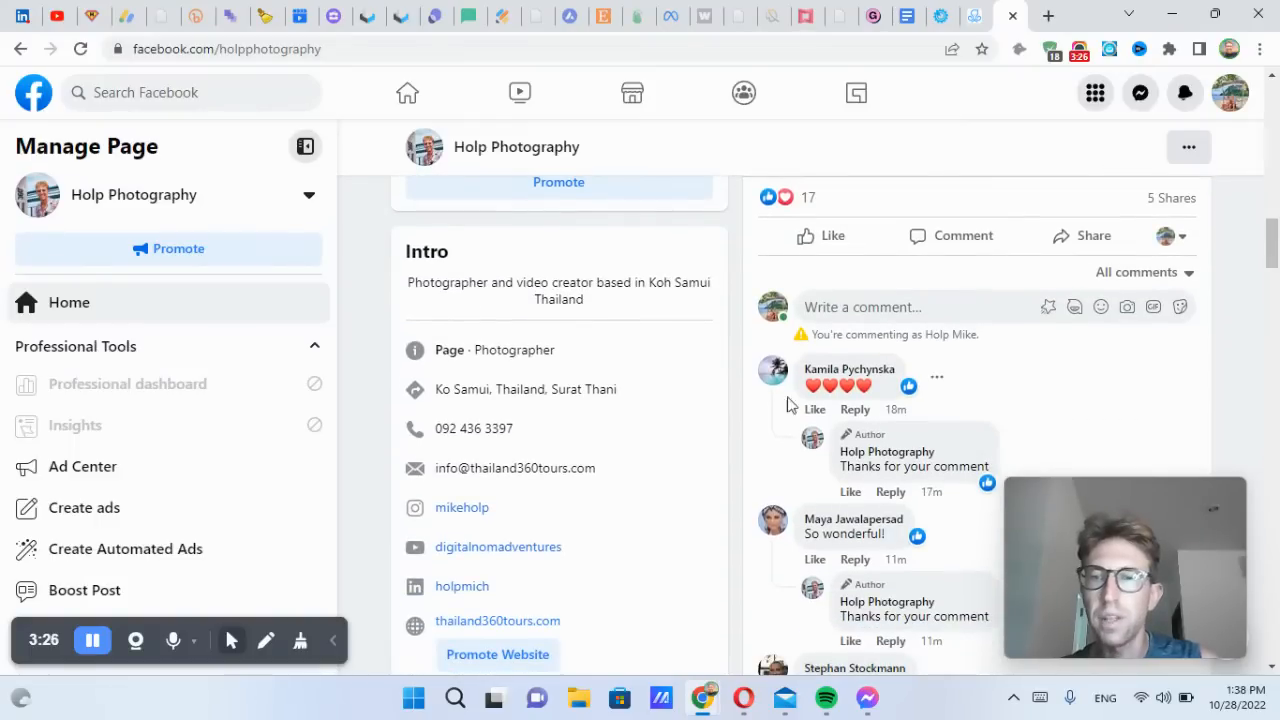
{"action": "mouse_move", "coordinate": [820, 380]}
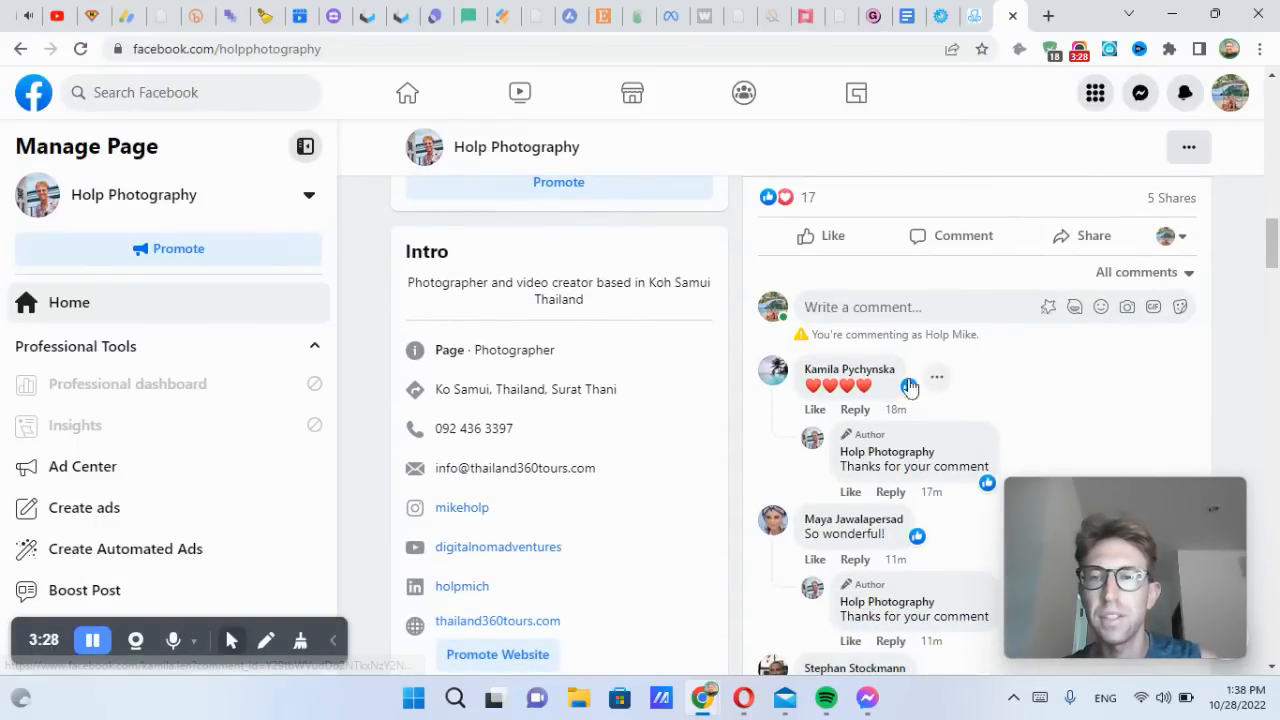
{"action": "scroll", "coordinate": [963, 355], "scroll_direction": "up", "scroll_amount": 2}
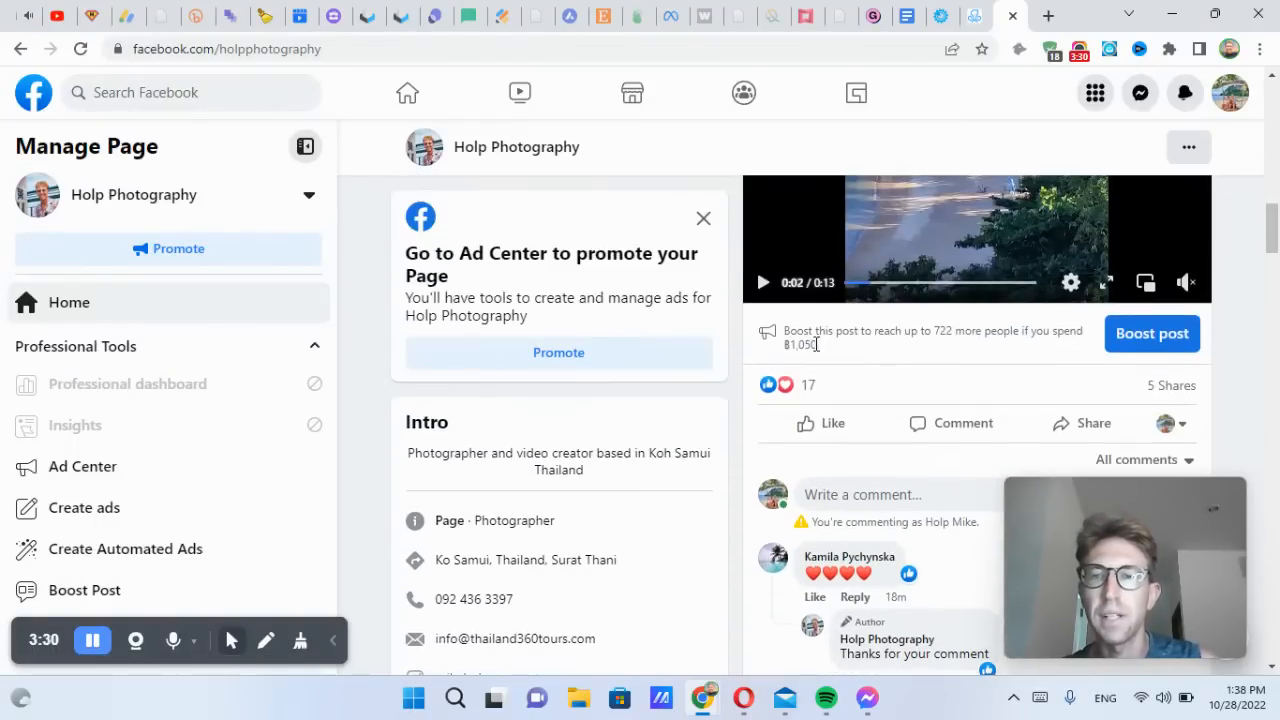
{"action": "scroll", "coordinate": [835, 400], "scroll_direction": "down", "scroll_amount": 2}
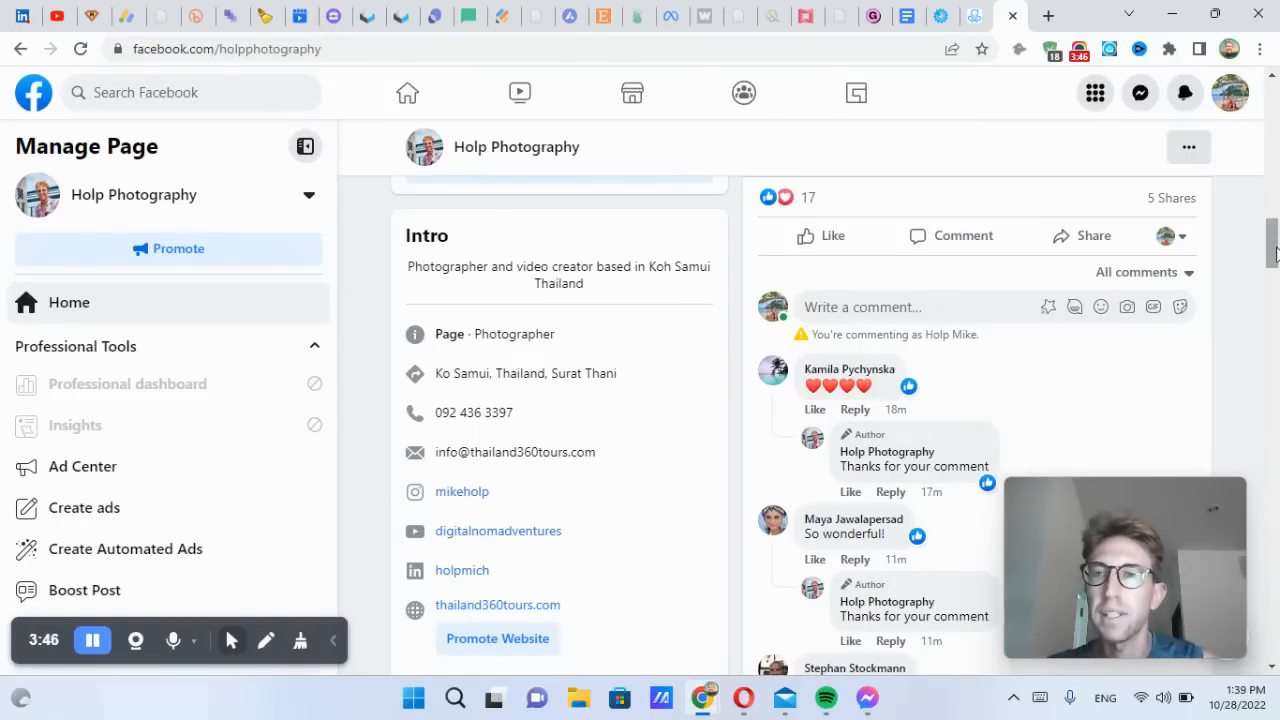
{"action": "left_click_drag", "start_coordinate": [1273, 248], "coordinate": [1273, 232]}
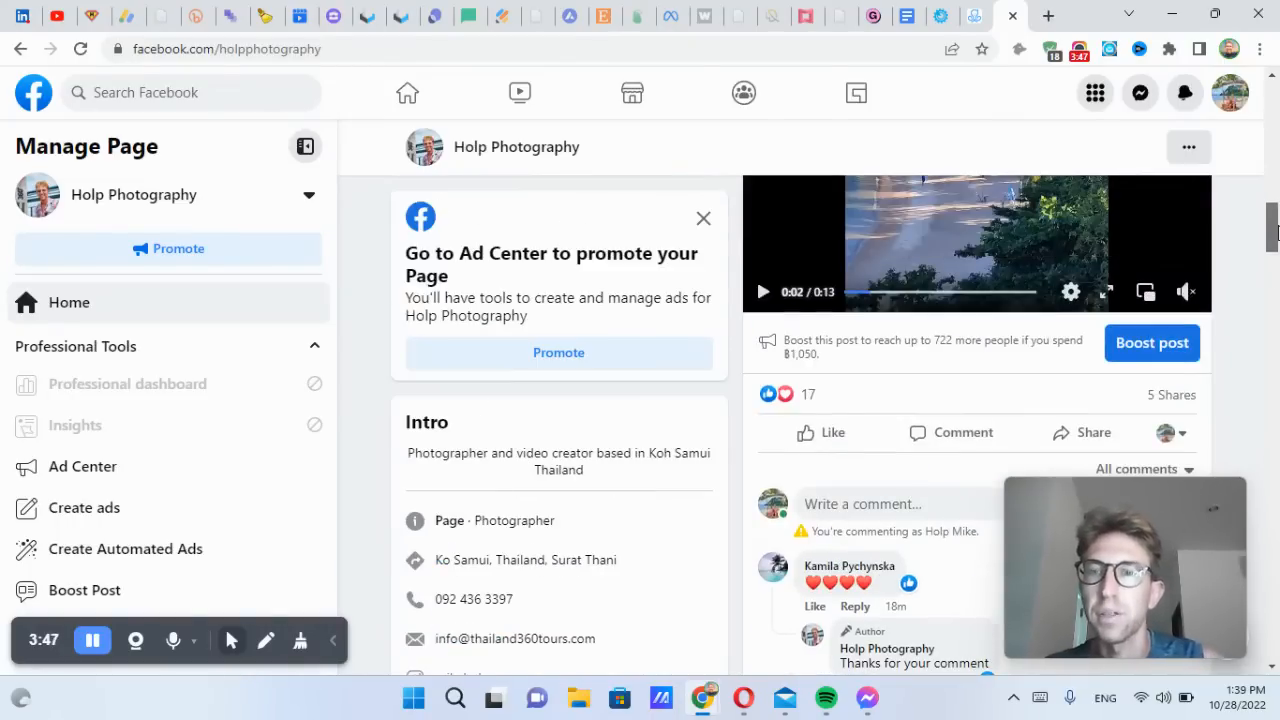
Return to ManyChat and select the day-old published palm beach post, "Do you want to live & work from paradise?", for comment tracking
{"action": "left_click", "coordinate": [980, 10]}
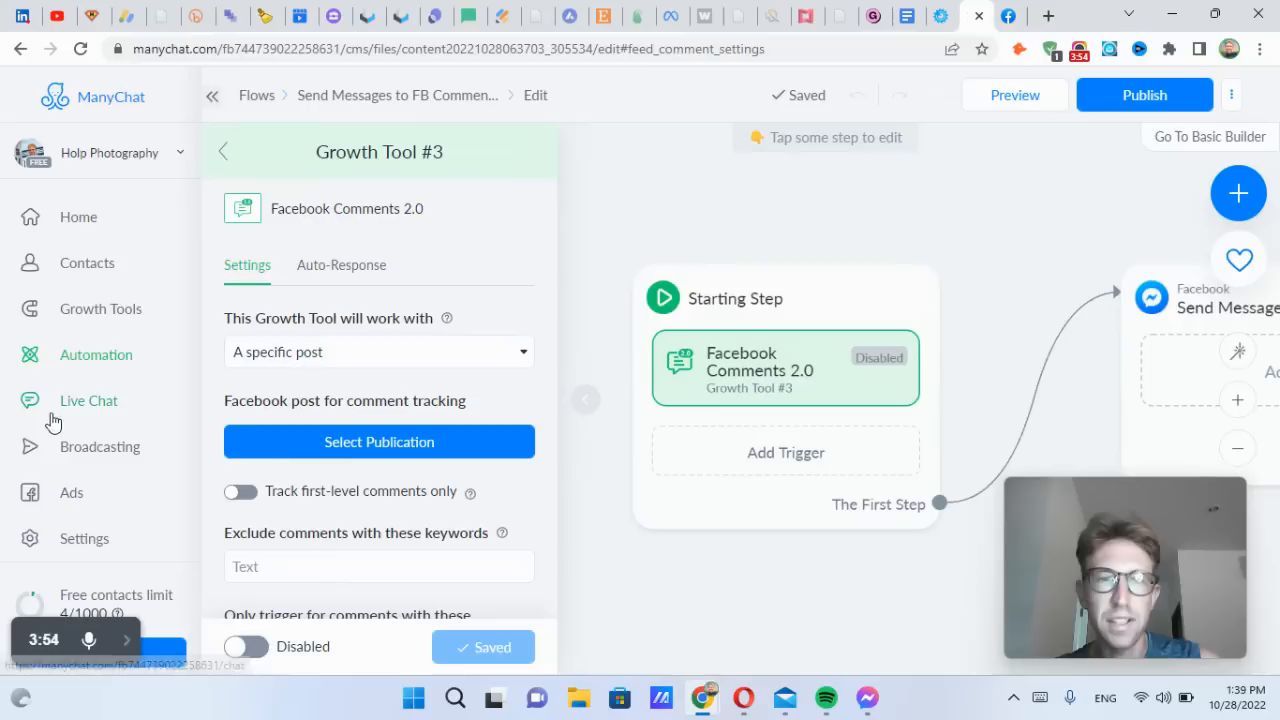
{"action": "left_click", "coordinate": [378, 450]}
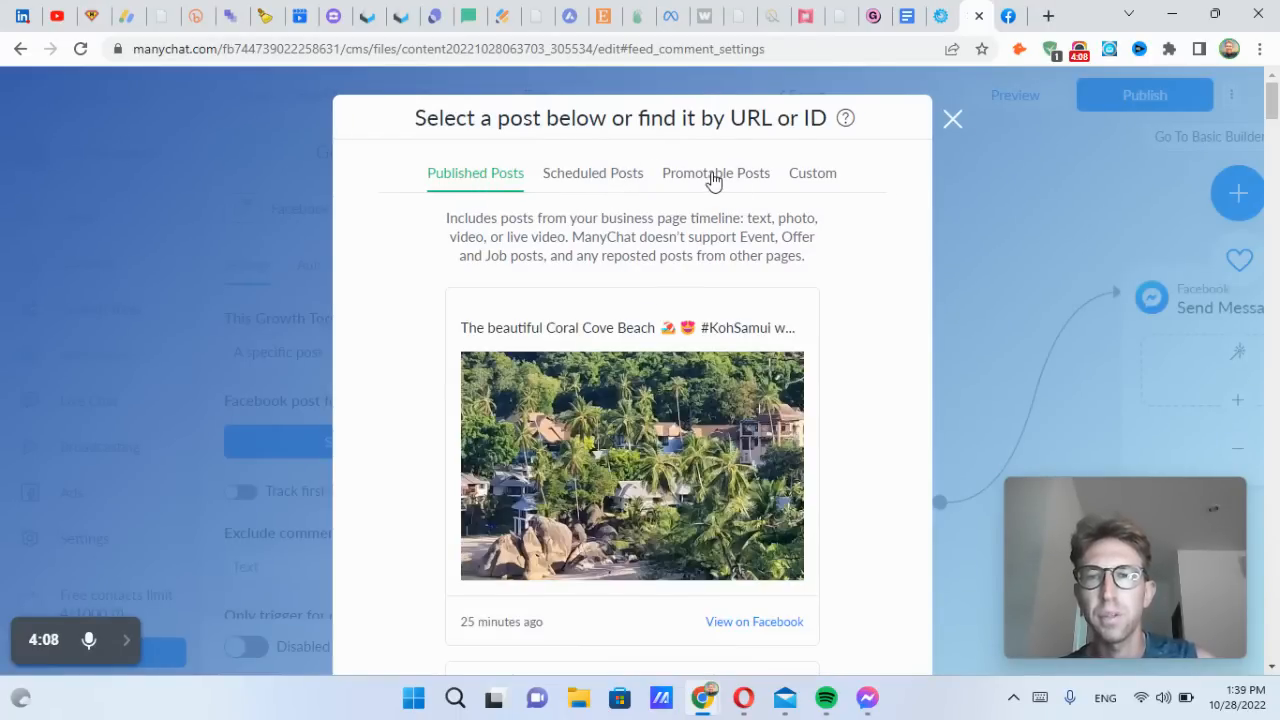
{"action": "scroll", "coordinate": [824, 333], "scroll_direction": "down", "scroll_amount": 3}
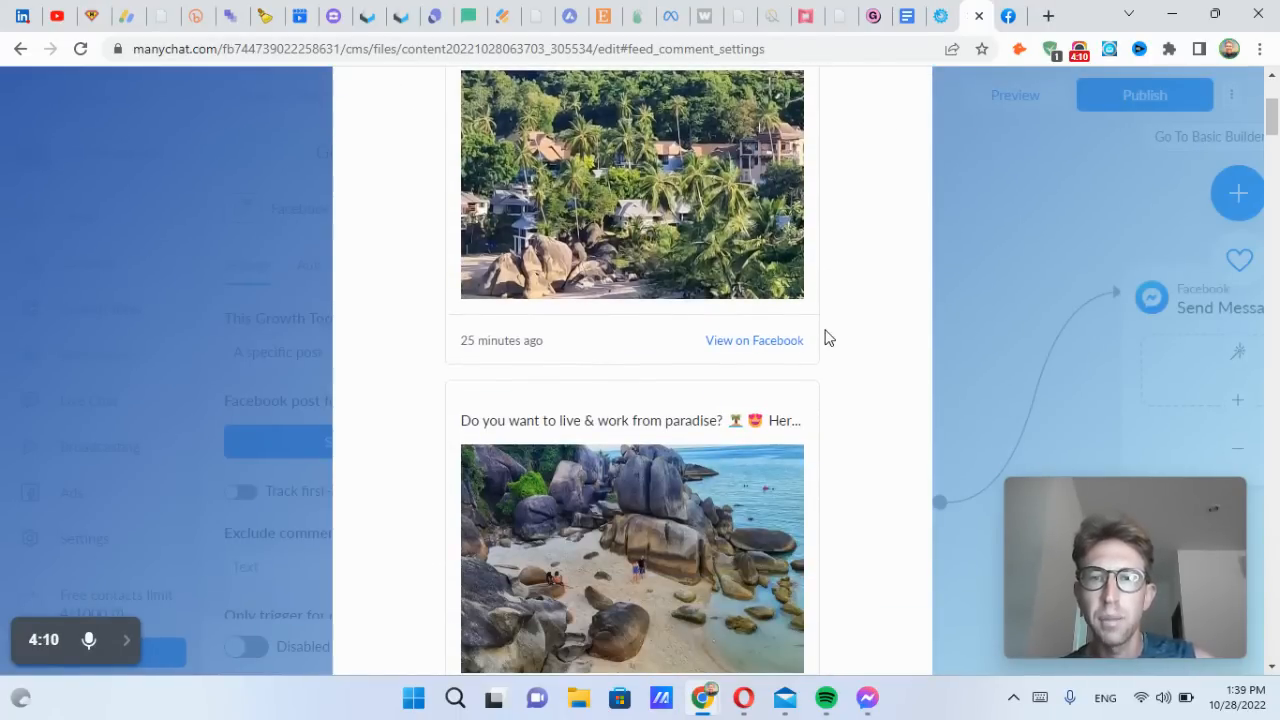
{"action": "scroll", "coordinate": [826, 337], "scroll_direction": "down", "scroll_amount": 3}
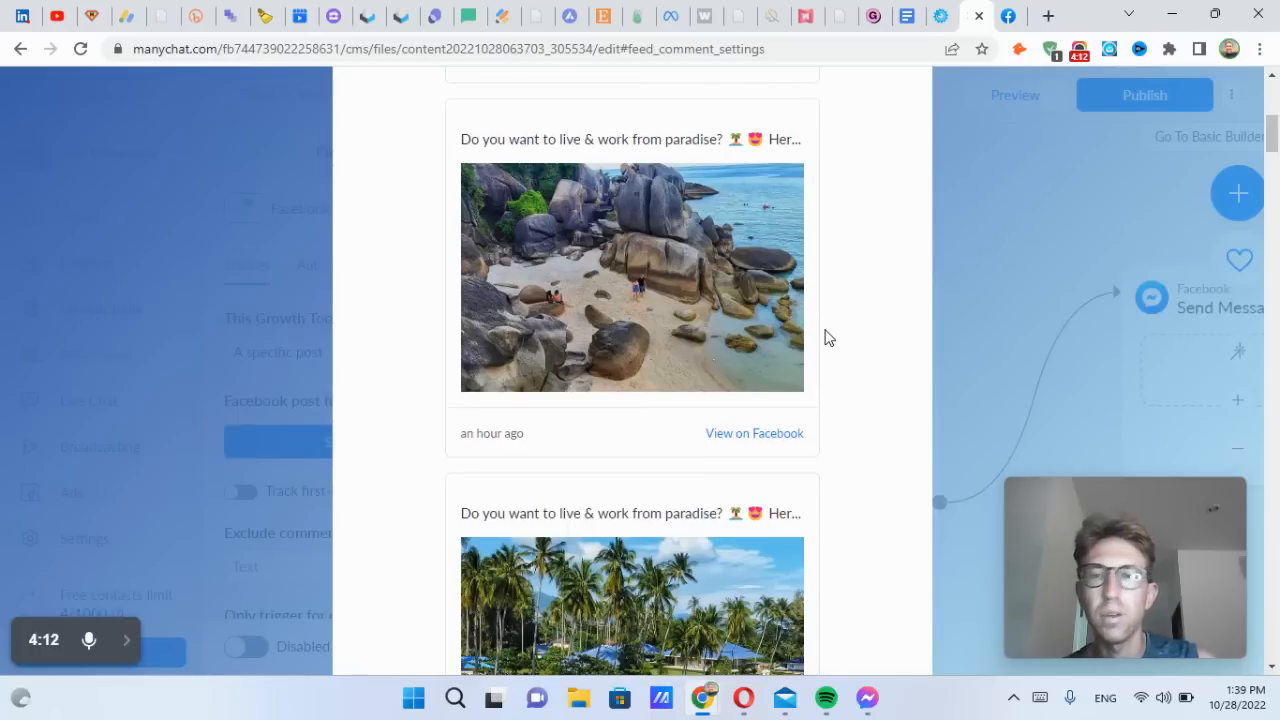
{"action": "scroll", "coordinate": [826, 337], "scroll_direction": "down", "scroll_amount": 5}
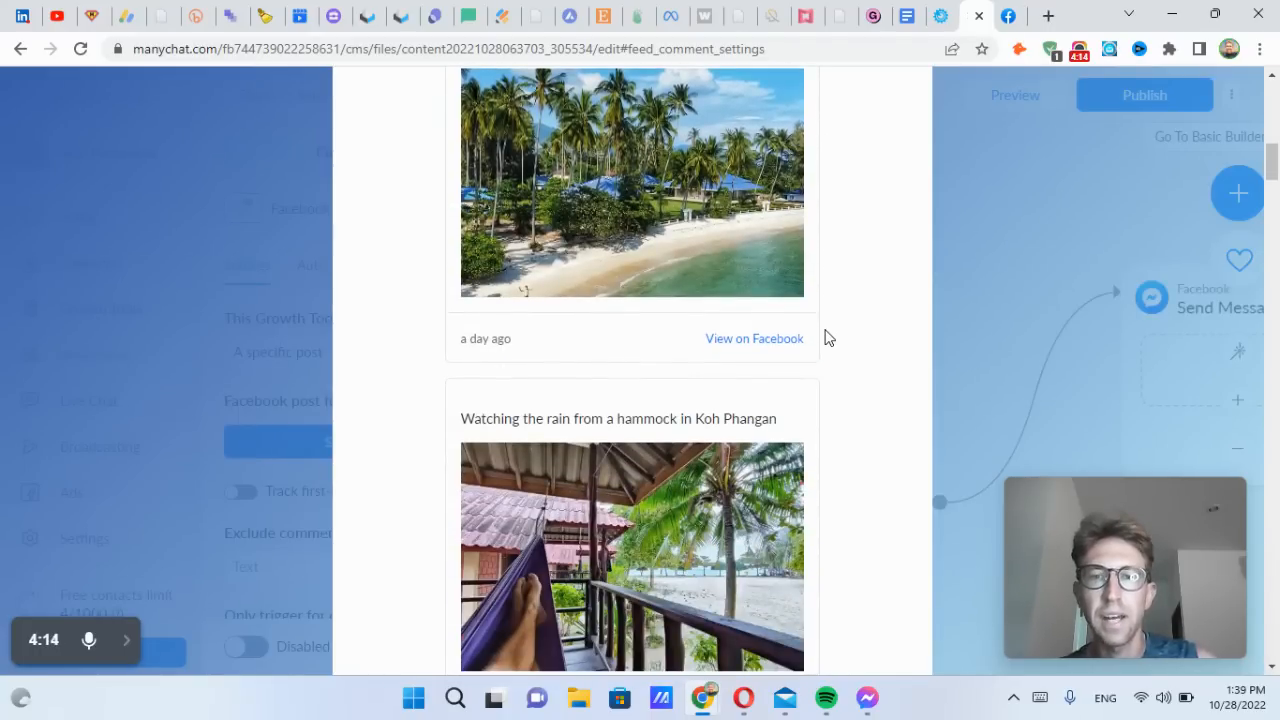
{"action": "left_click", "coordinate": [657, 163]}
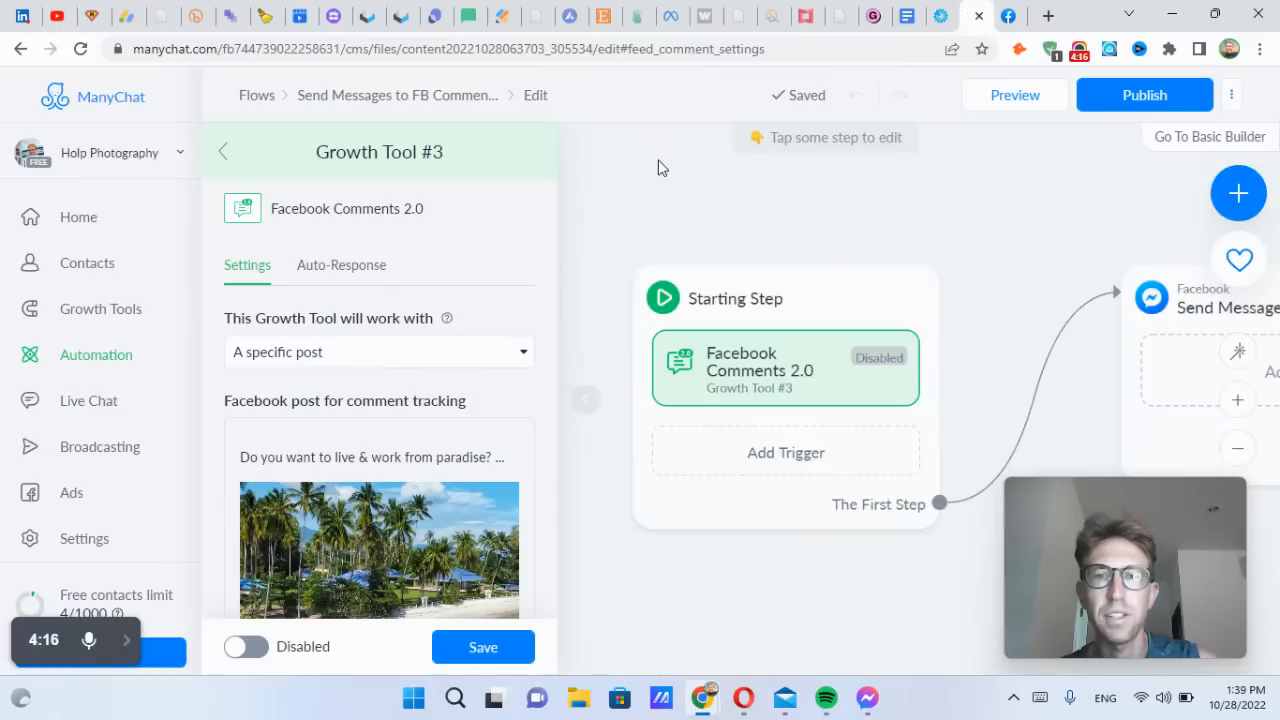
Try the All posts option for the growth tool and set it back to A specific post
{"action": "scroll", "coordinate": [378, 486], "scroll_direction": "down", "scroll_amount": 1}
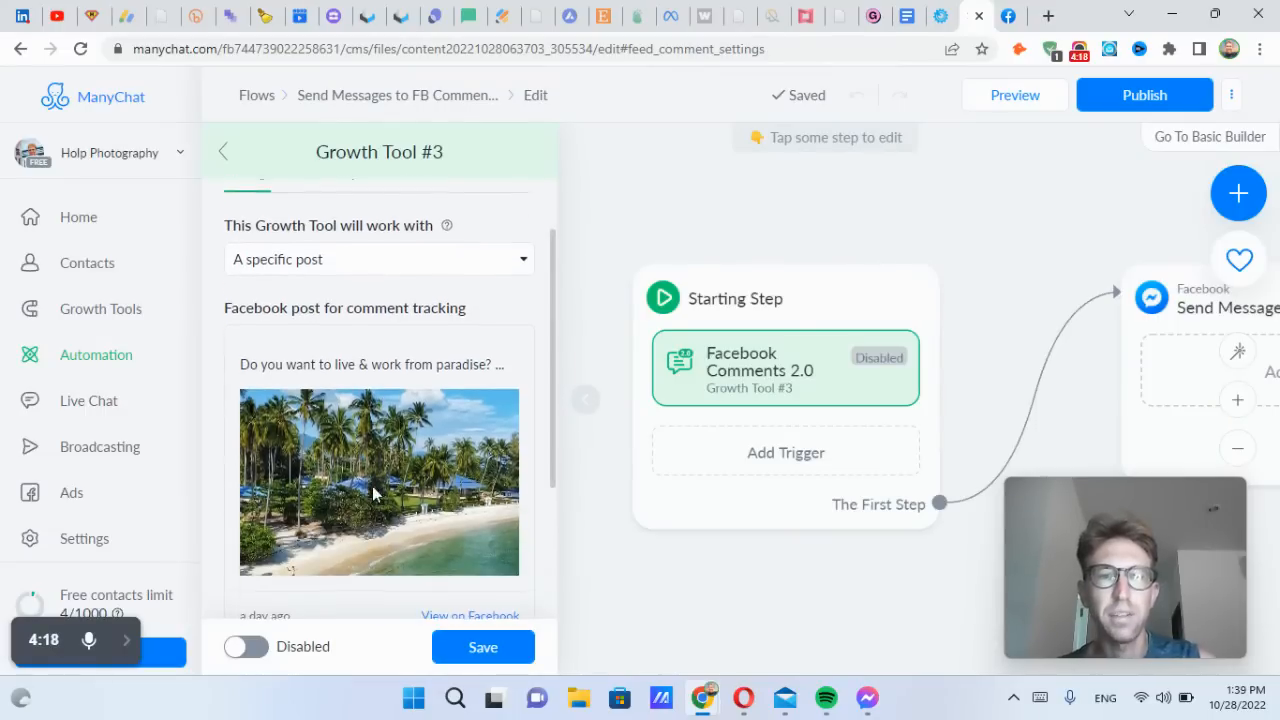
{"action": "left_click", "coordinate": [357, 262]}
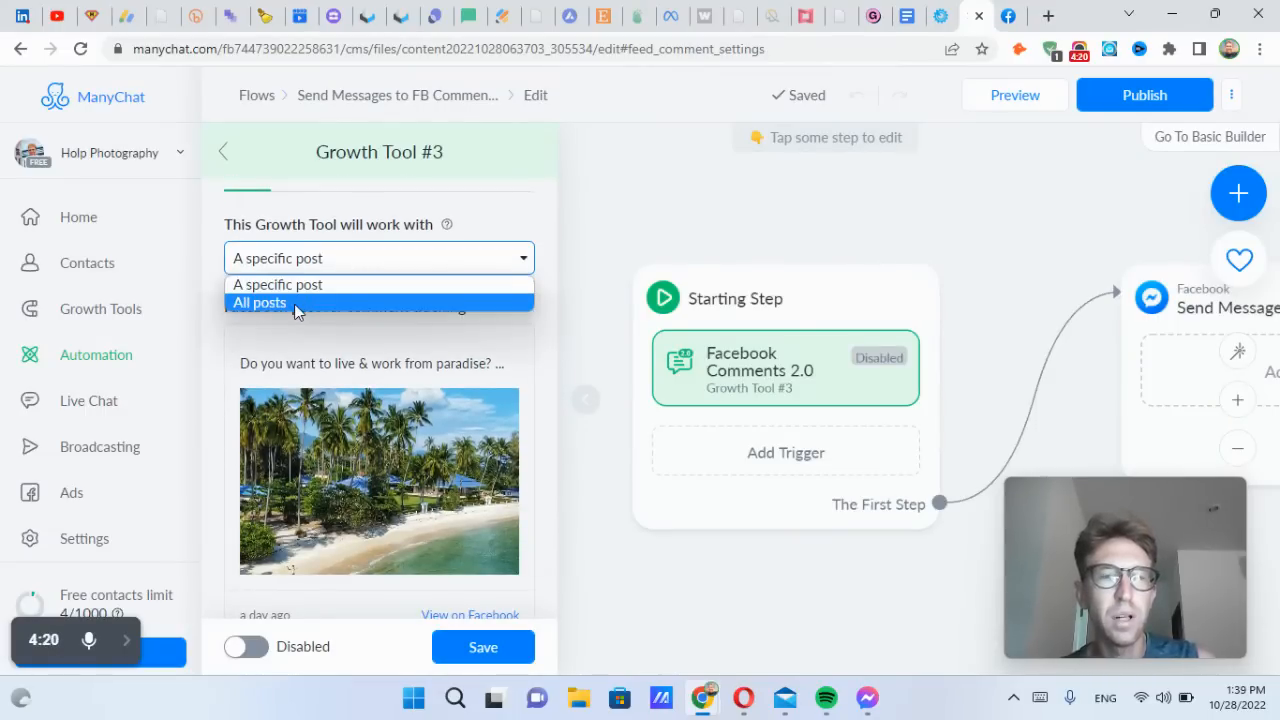
{"action": "left_click", "coordinate": [294, 304]}
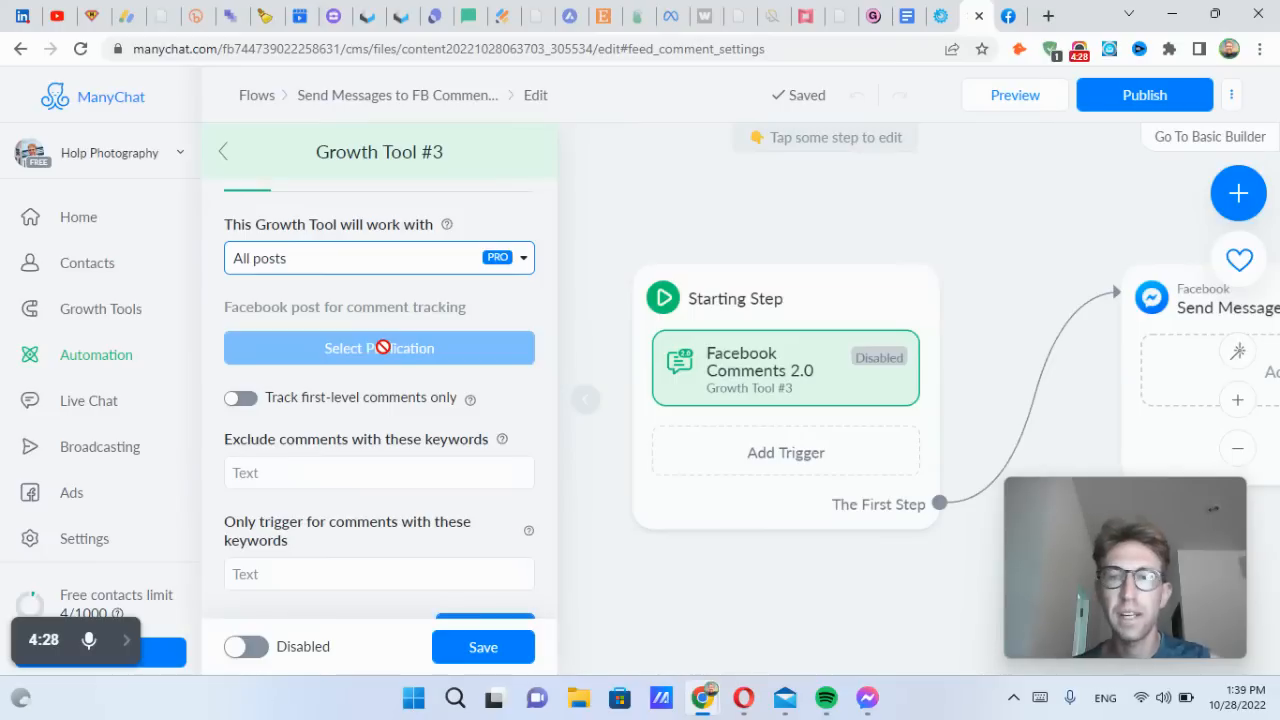
{"action": "left_click", "coordinate": [258, 264]}
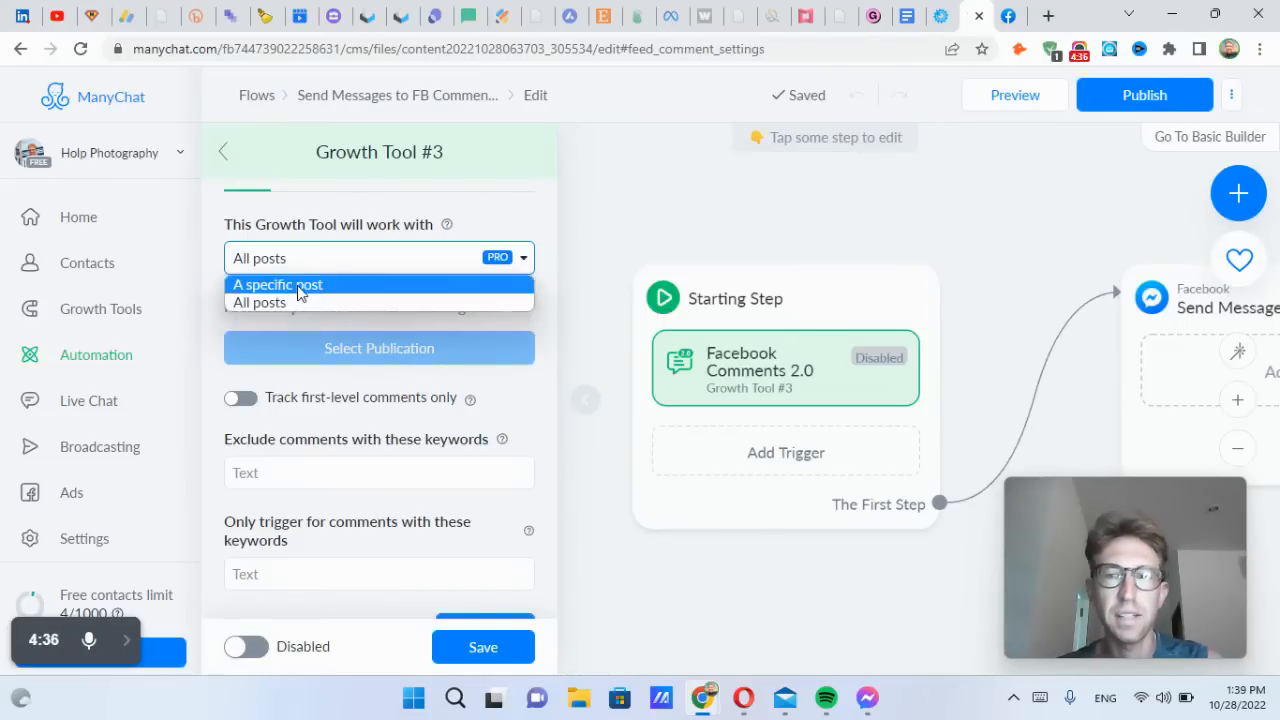
{"action": "left_click", "coordinate": [300, 287]}
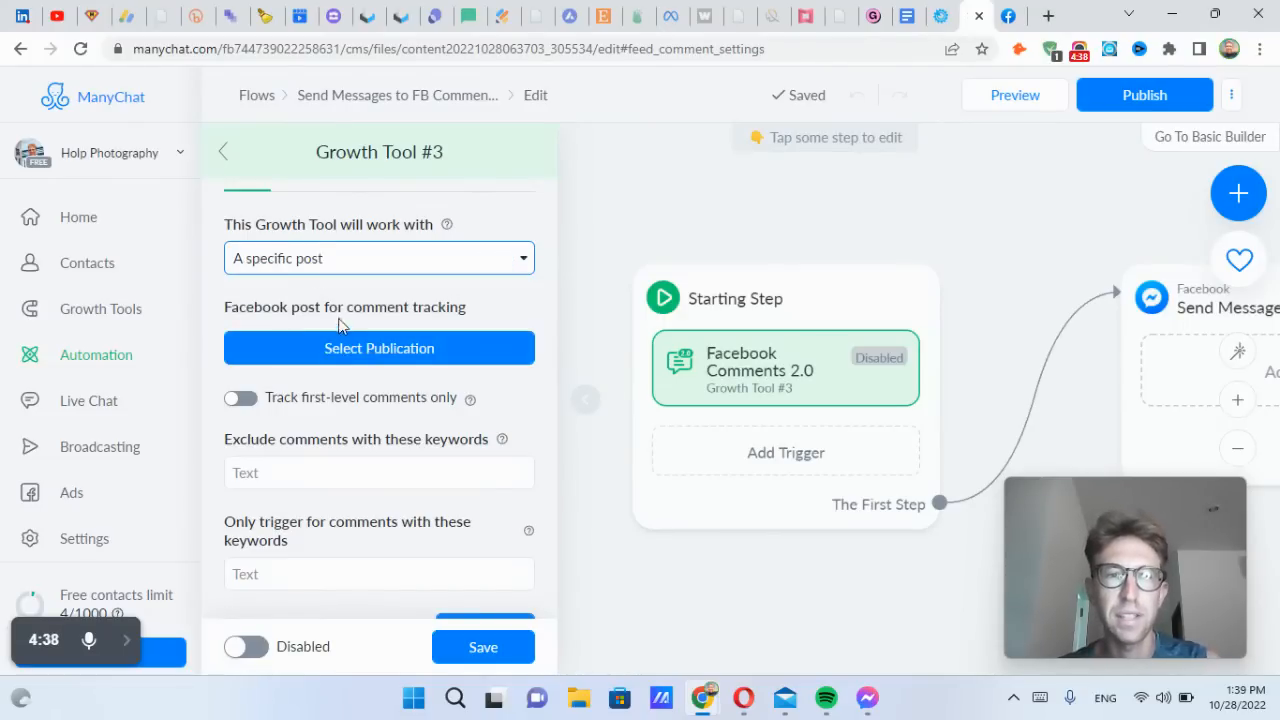
Reselect the day-old palm beach post as the Facebook post for comment tracking
{"action": "left_click", "coordinate": [356, 352]}
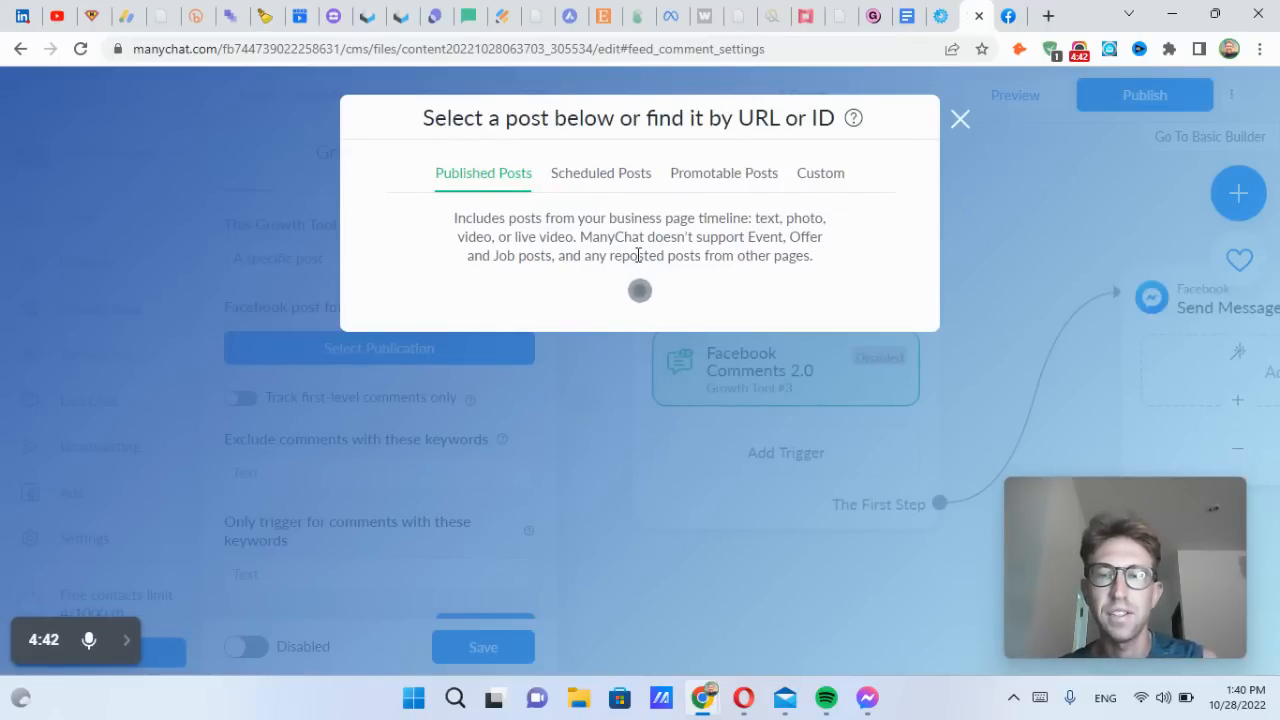
{"action": "scroll", "coordinate": [659, 405], "scroll_direction": "down", "scroll_amount": 3}
{"action": "scroll", "coordinate": [659, 405], "scroll_direction": "down", "scroll_amount": 3}
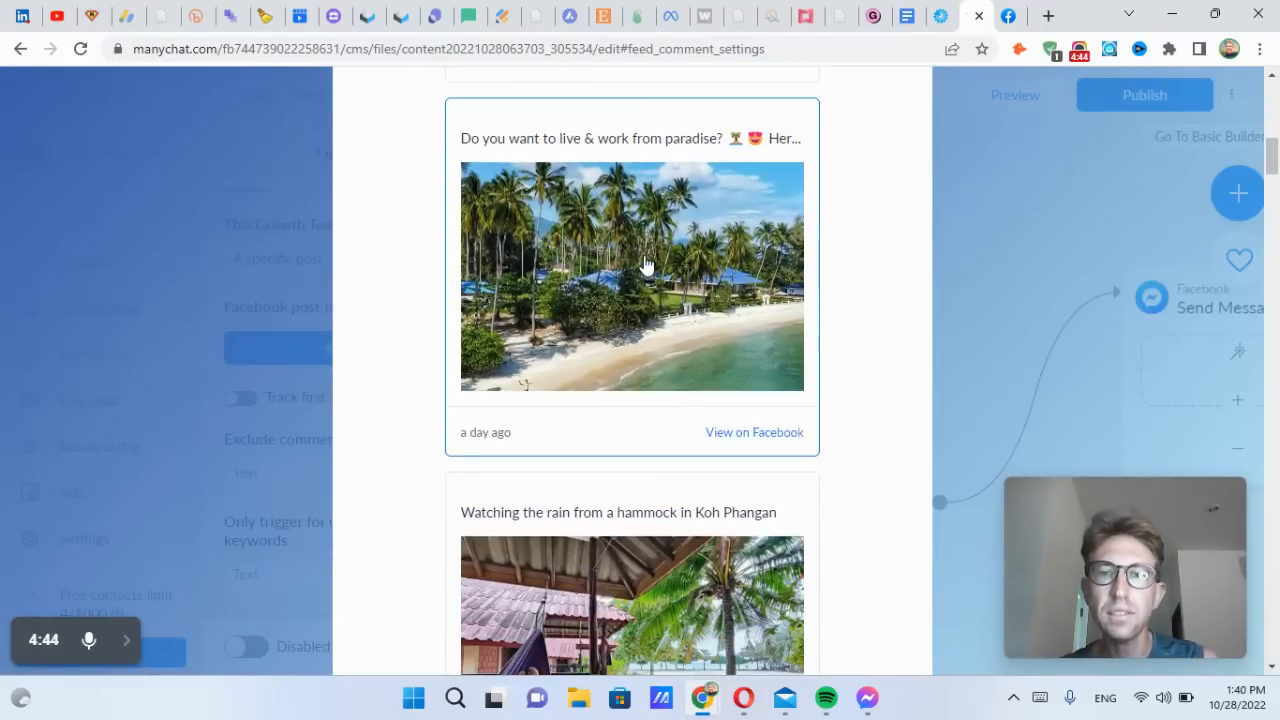
{"action": "left_click", "coordinate": [646, 266]}
Turn on tracking of first-level comments only for the Facebook Comments 2.0 trigger
{"action": "scroll", "coordinate": [420, 413], "scroll_direction": "down", "scroll_amount": 3}
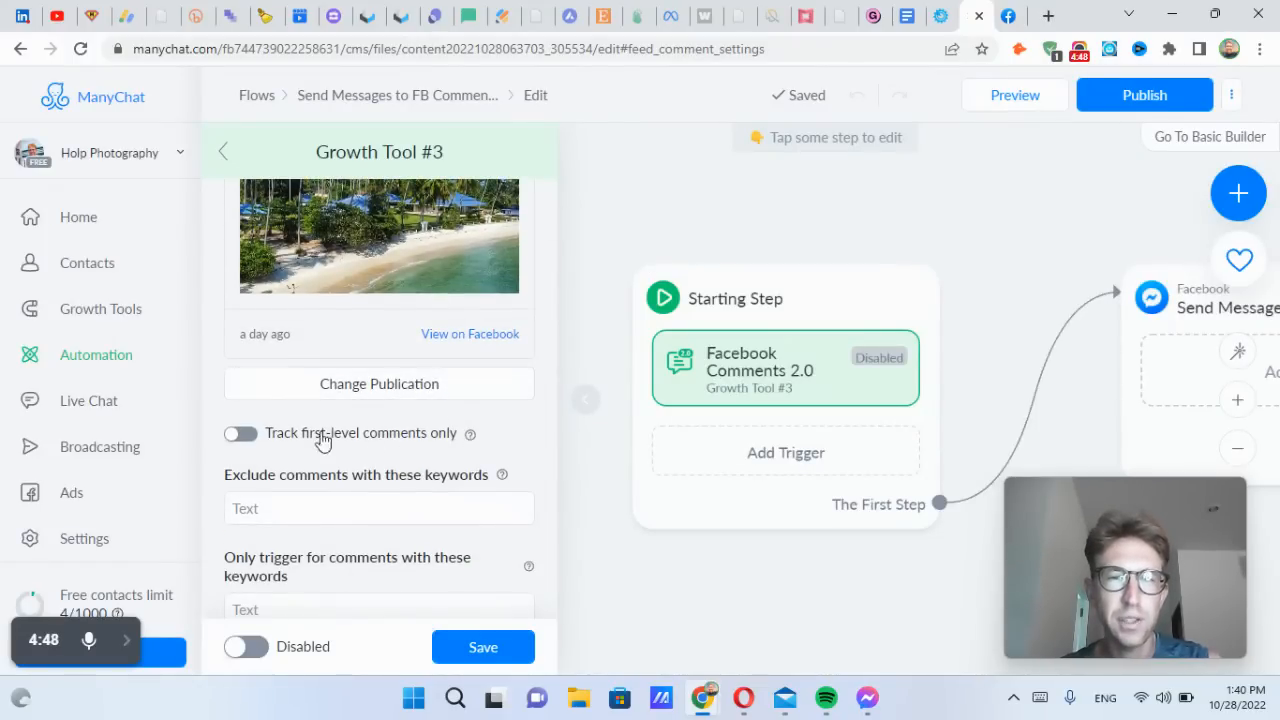
{"action": "left_click", "coordinate": [236, 435]}
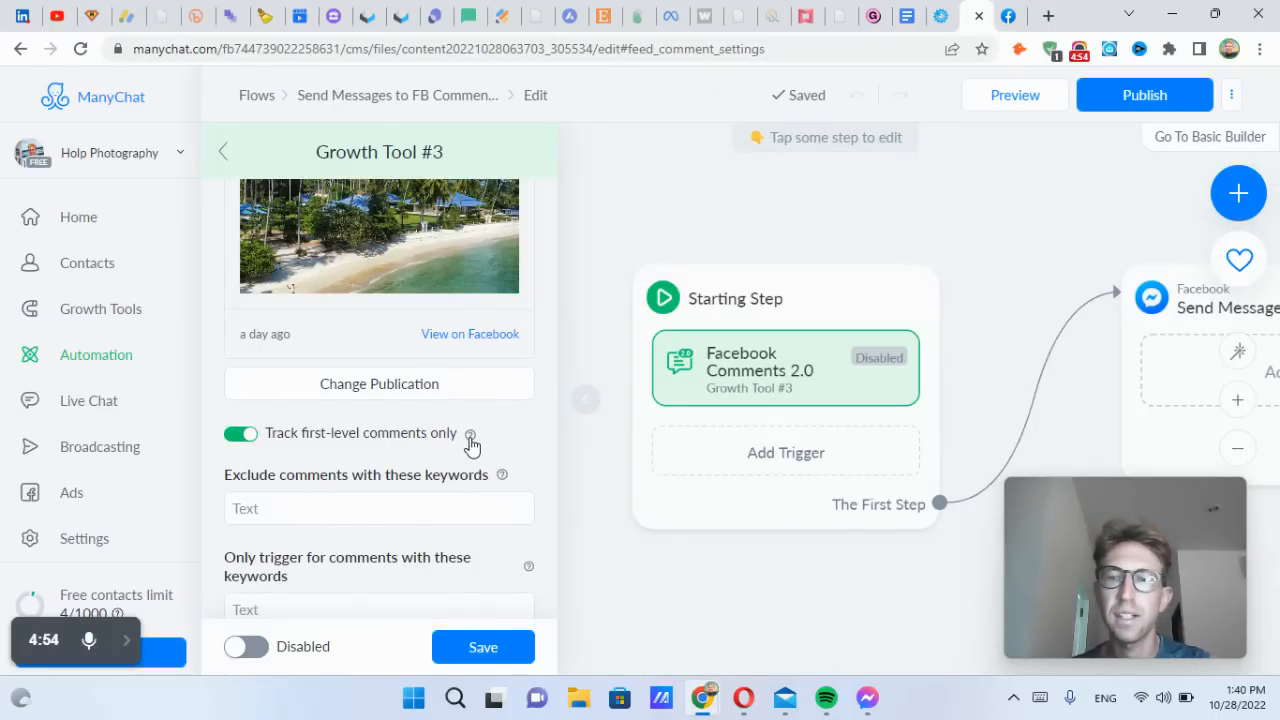
{"action": "scroll", "coordinate": [471, 441], "scroll_direction": "down", "scroll_amount": 1}
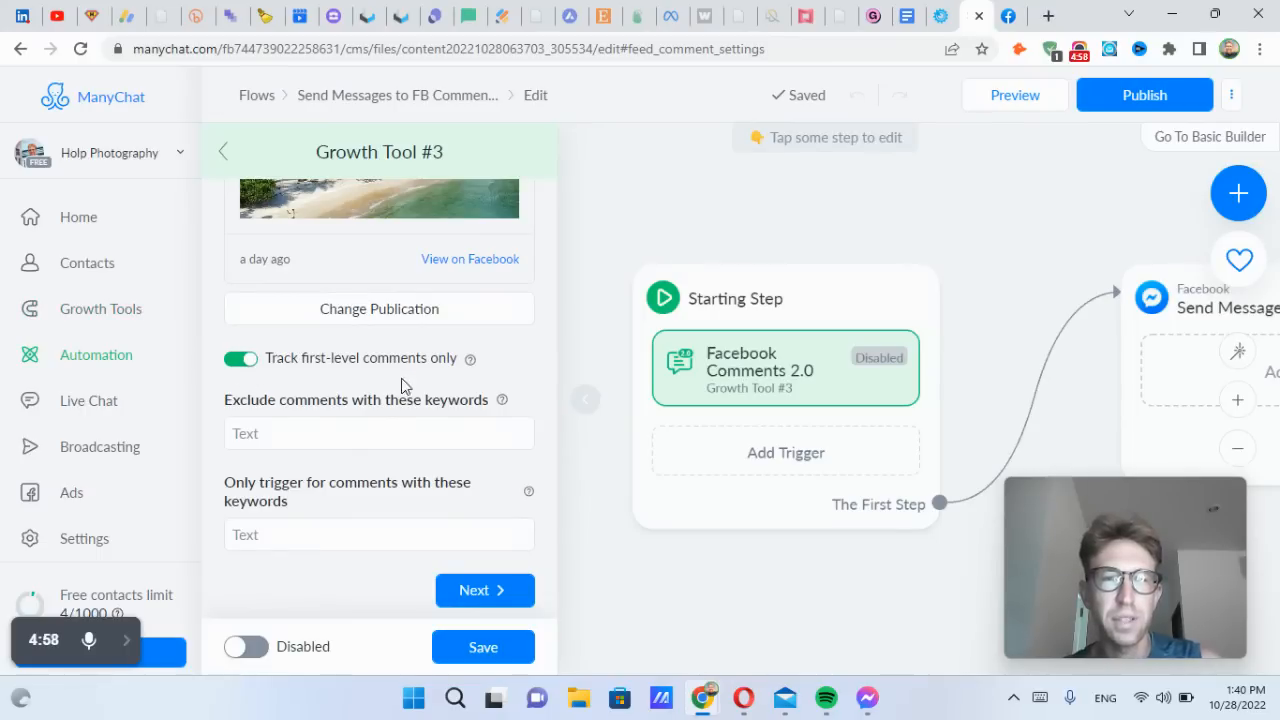
Enter "Thanks for your comment" as the first automatic comment reply in the trigger's auto-response
{"action": "scroll", "coordinate": [401, 378], "scroll_direction": "up", "scroll_amount": 5}
{"action": "left_click", "coordinate": [336, 275]}
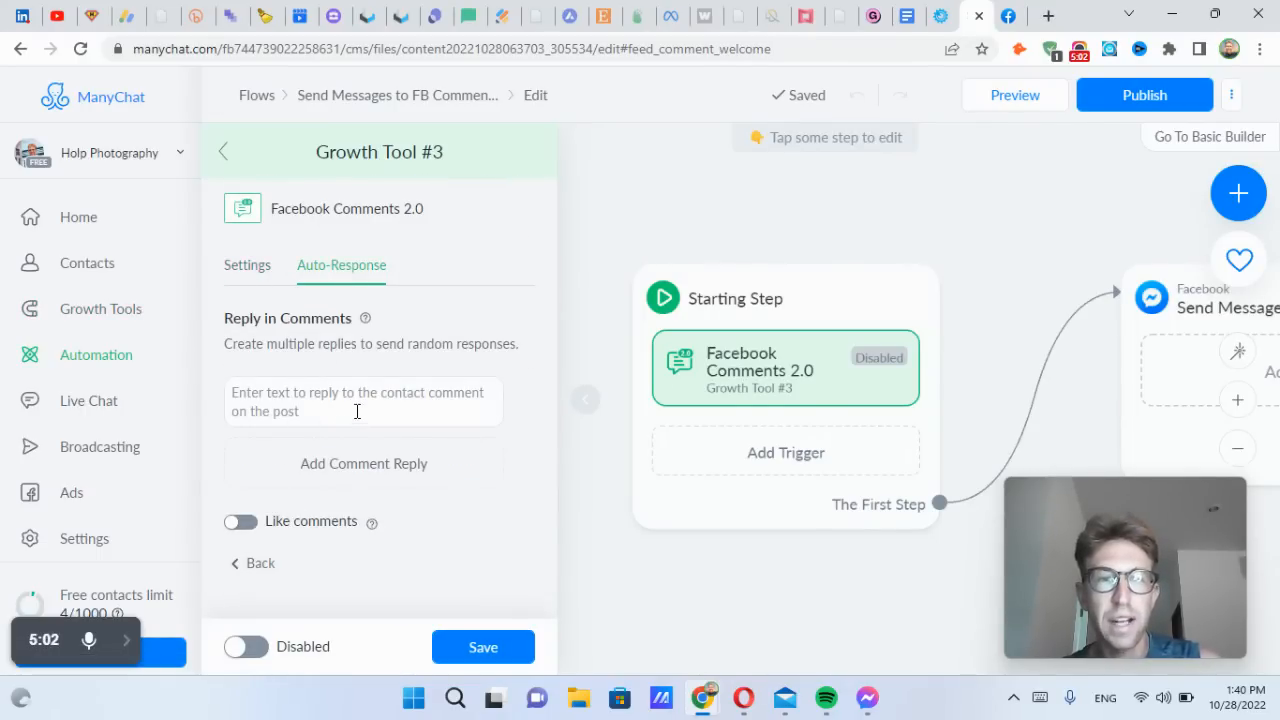
{"action": "left_click", "coordinate": [345, 396]}
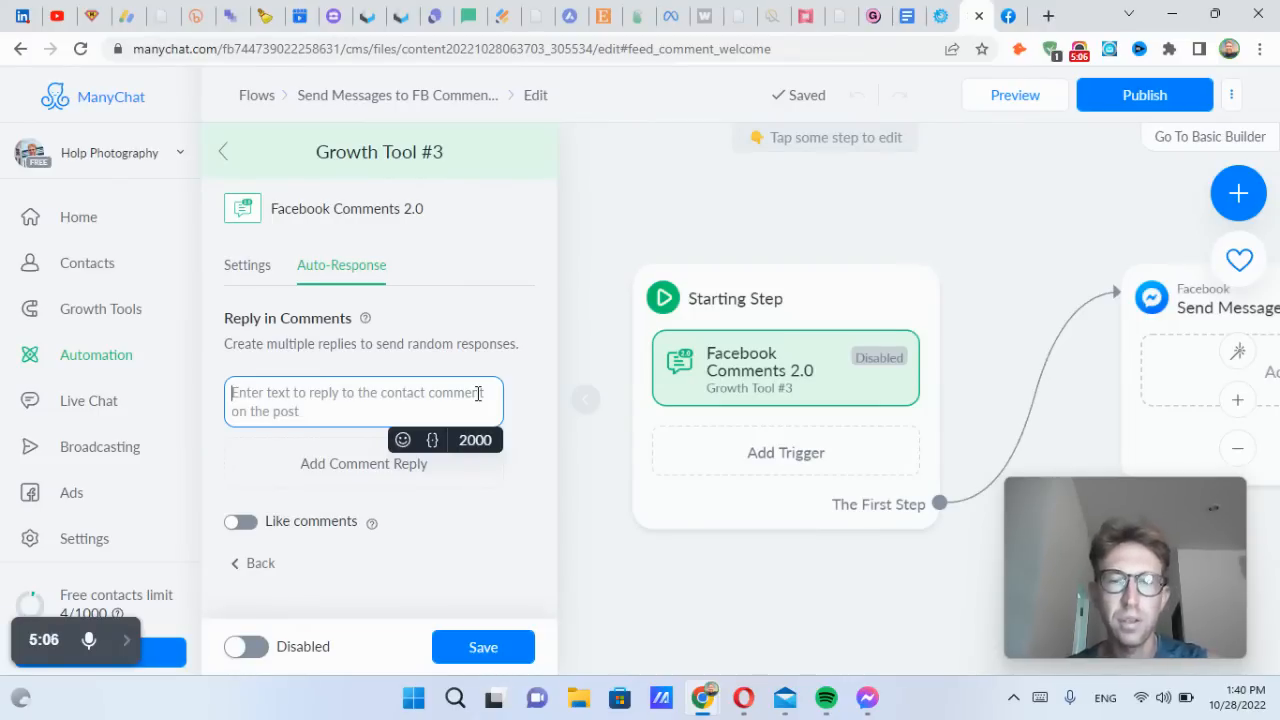
{"action": "type", "text": "Thanks for yuor c"}
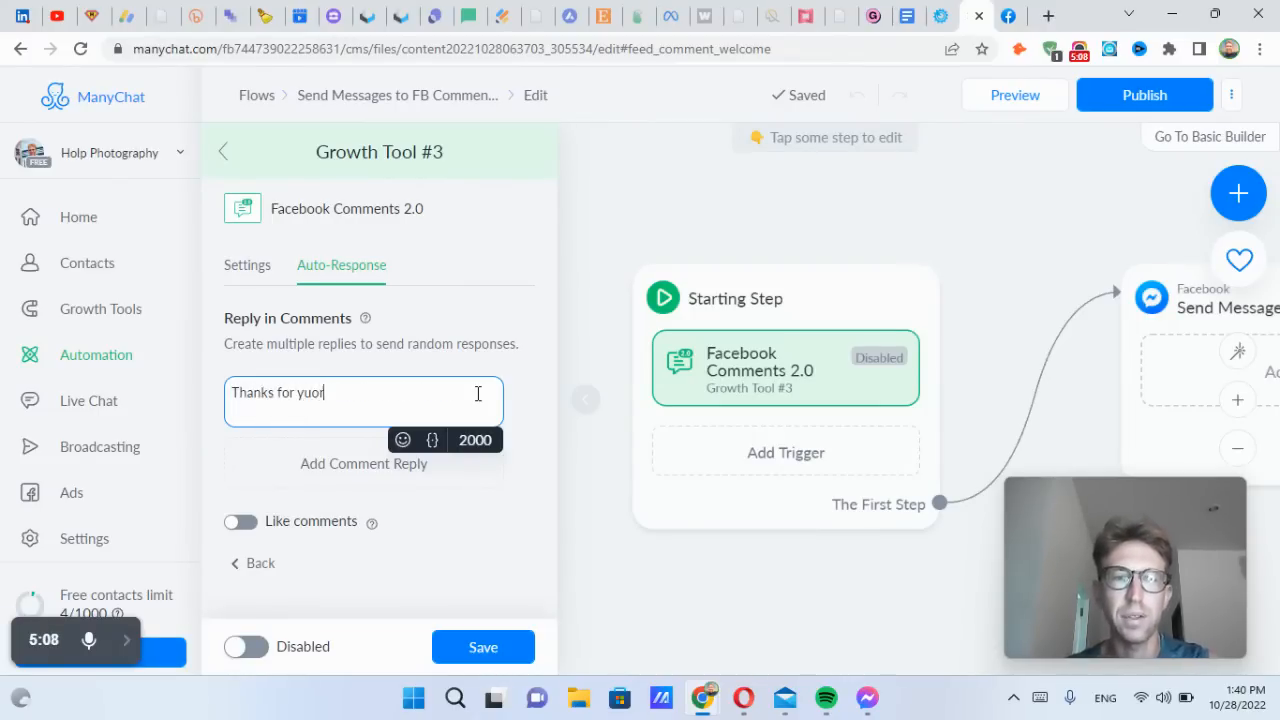
{"action": "key", "text": "BackSpace"}
{"action": "key", "text": "BackSpace"}
{"action": "type", "text": "our comment"}
Add two more comment replies reading "I just sent you a DM" and "I just sent you a message"
{"action": "left_click", "coordinate": [316, 463]}
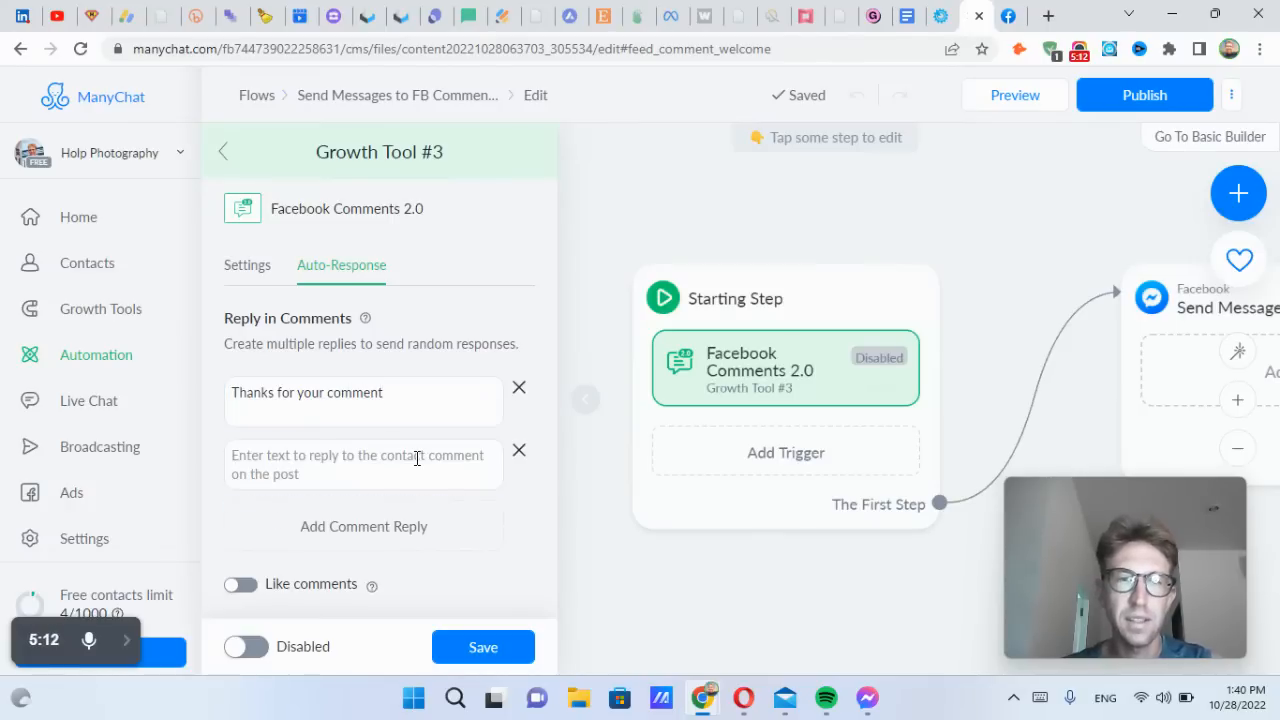
{"action": "left_click", "coordinate": [417, 458]}
{"action": "type", "text": "I just sent you a DM"}
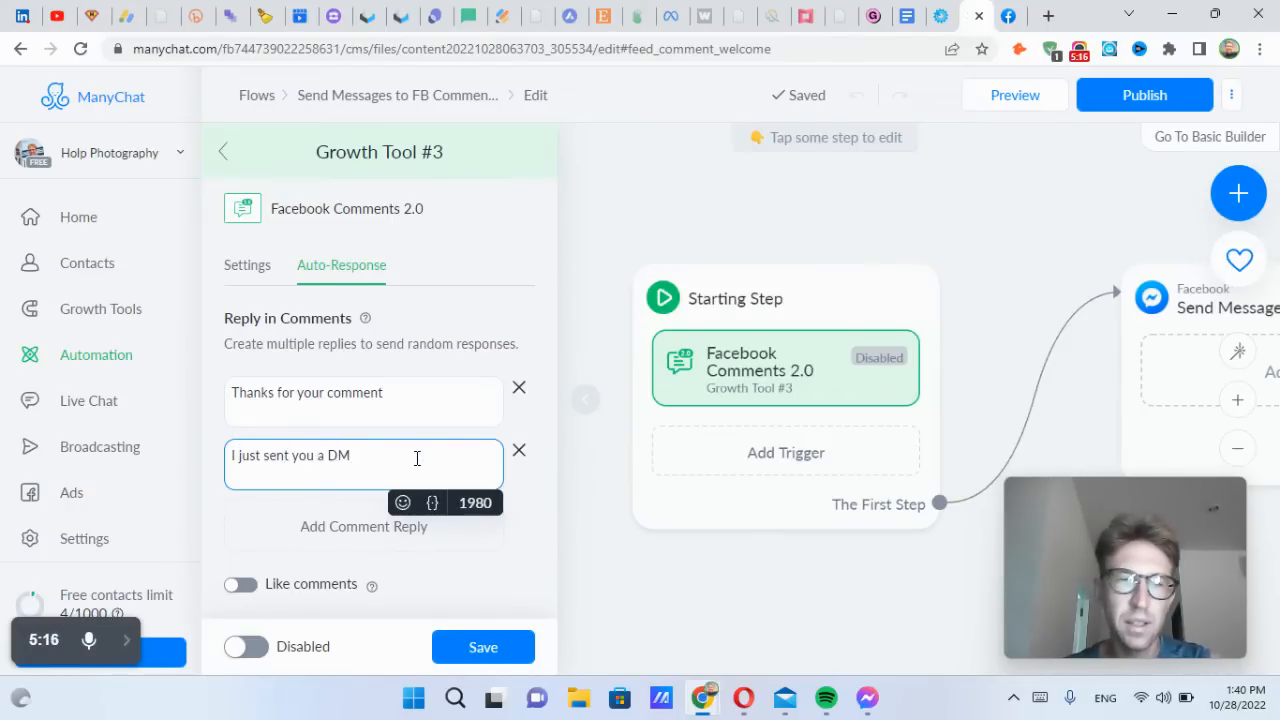
{"action": "left_click", "coordinate": [347, 527]}
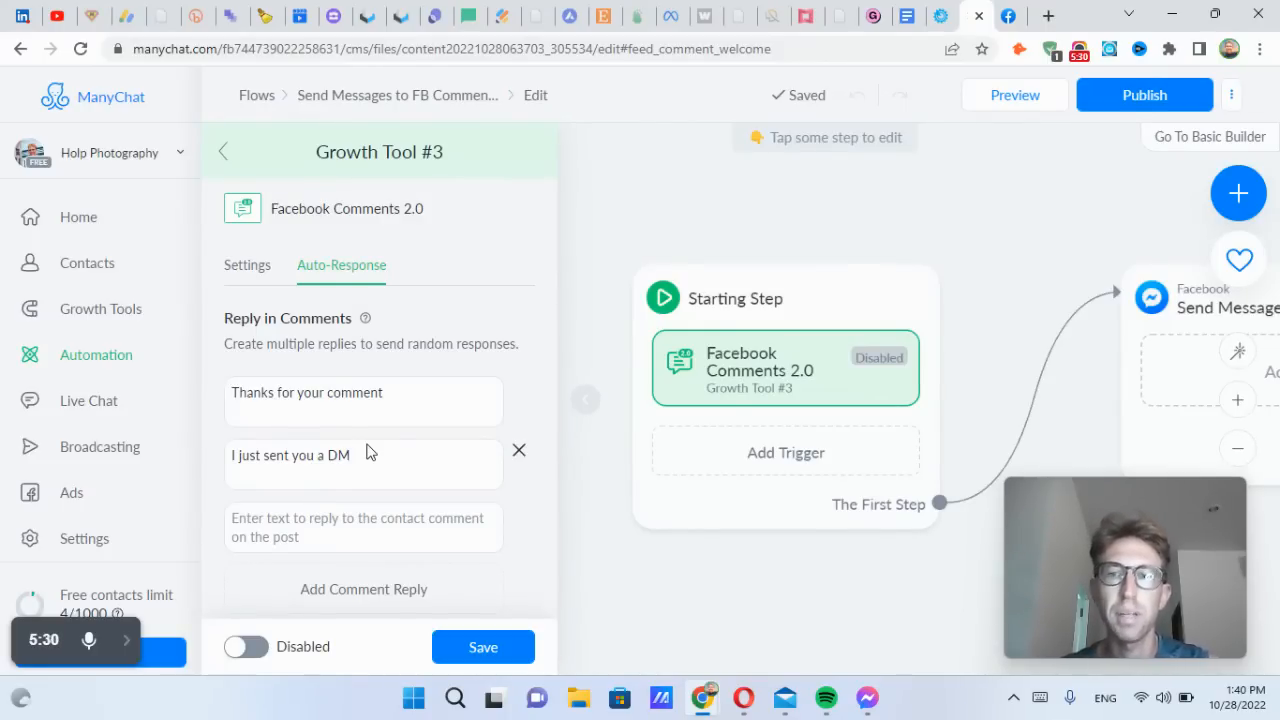
{"action": "scroll", "coordinate": [329, 495], "scroll_direction": "down", "scroll_amount": 1}
{"action": "left_click", "coordinate": [315, 424]}
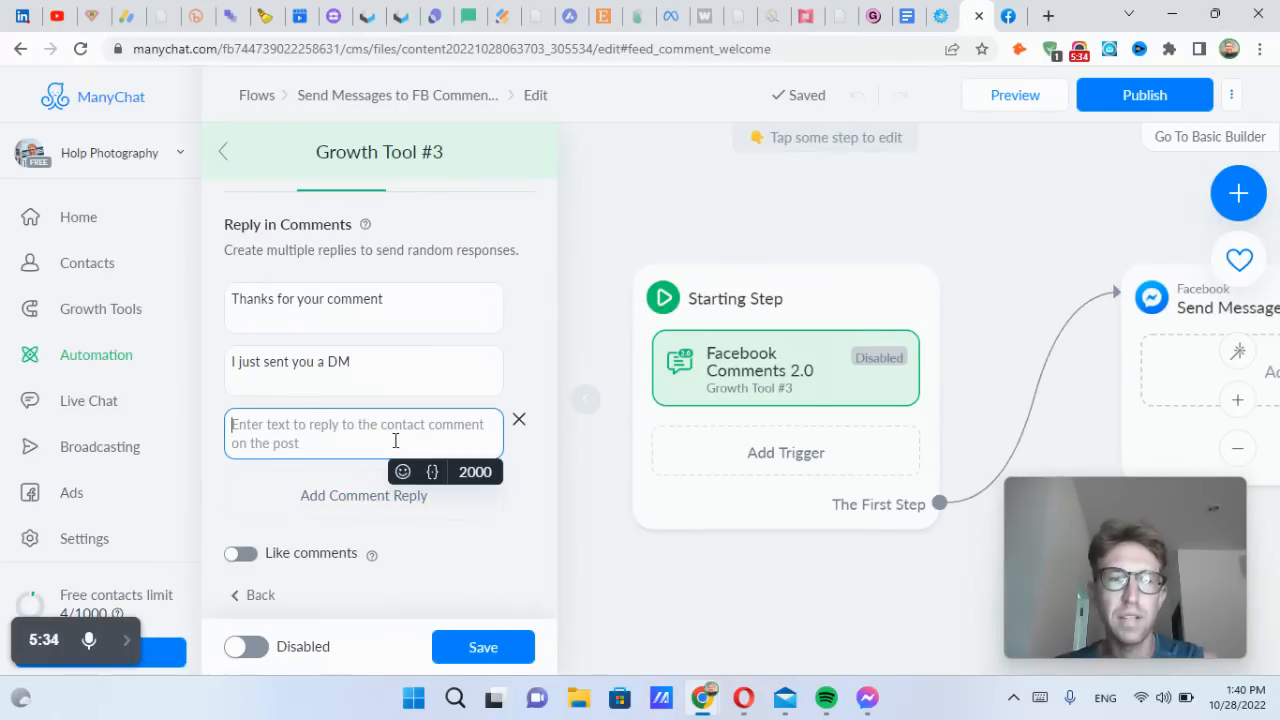
{"action": "type", "text": "I "}
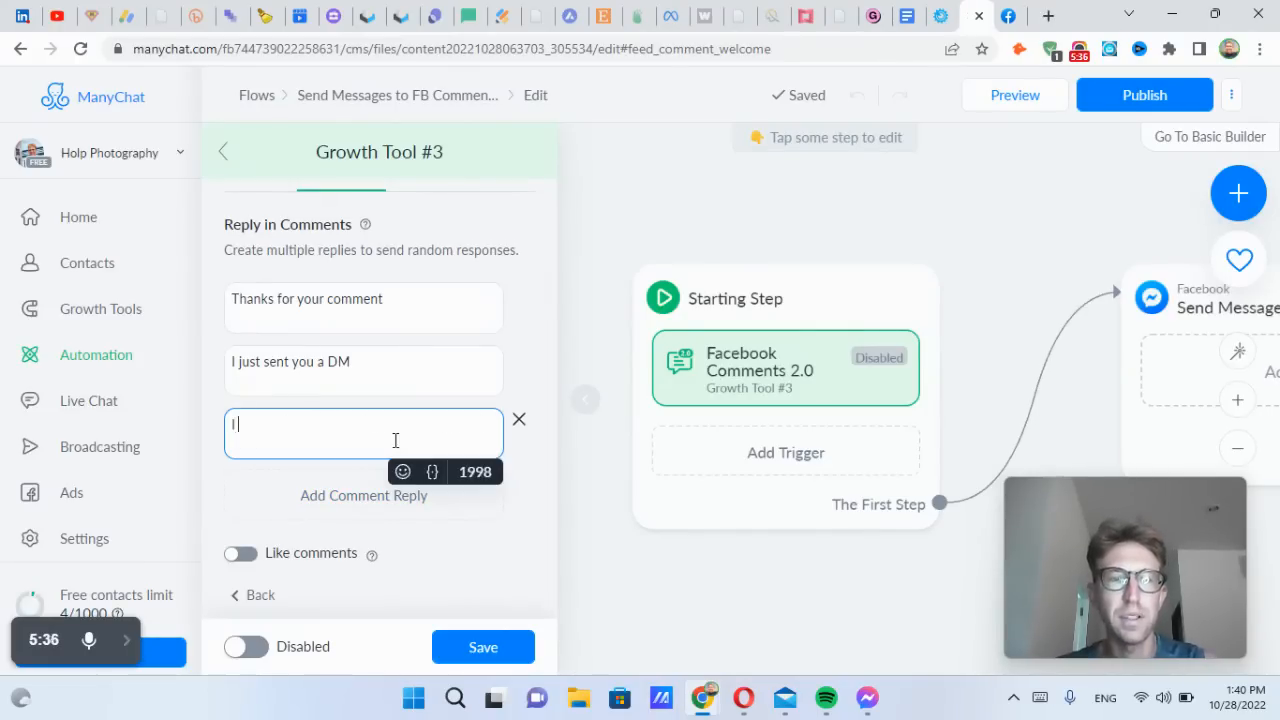
{"action": "type", "text": "just sent you a message"}
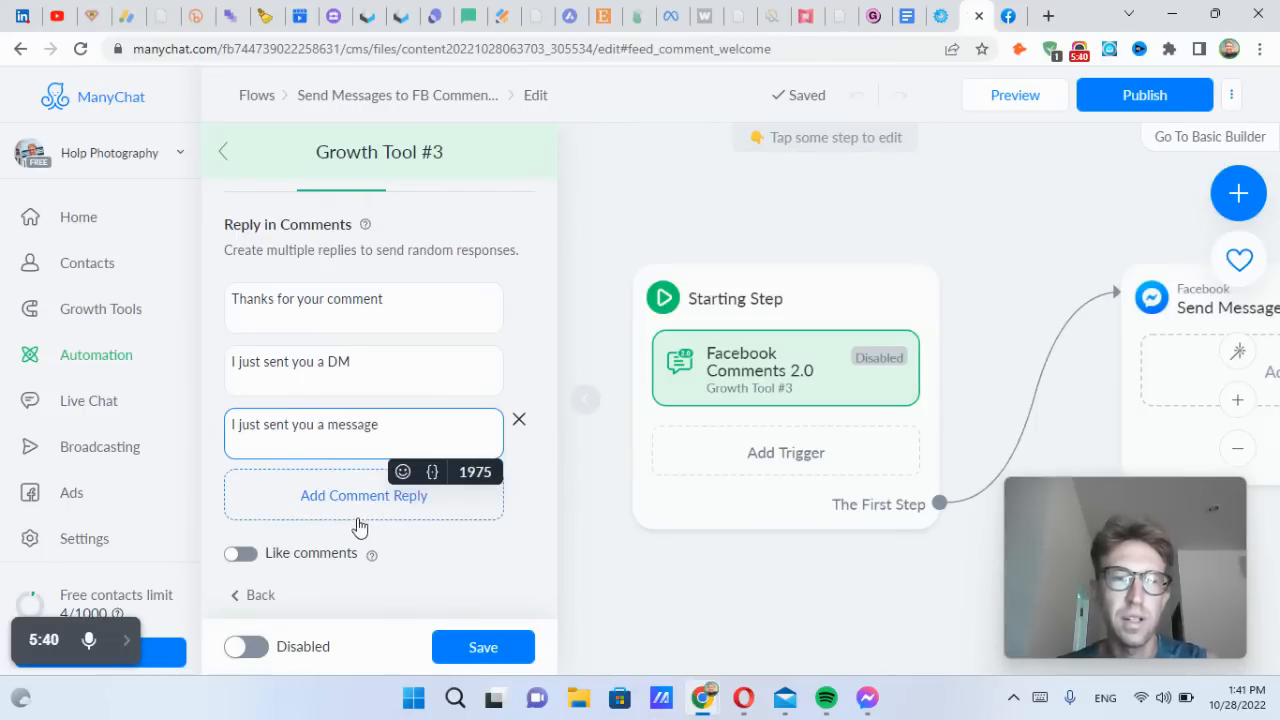
Add a fourth comment reply reading "Appreciate your support"
{"action": "left_click", "coordinate": [360, 497]}
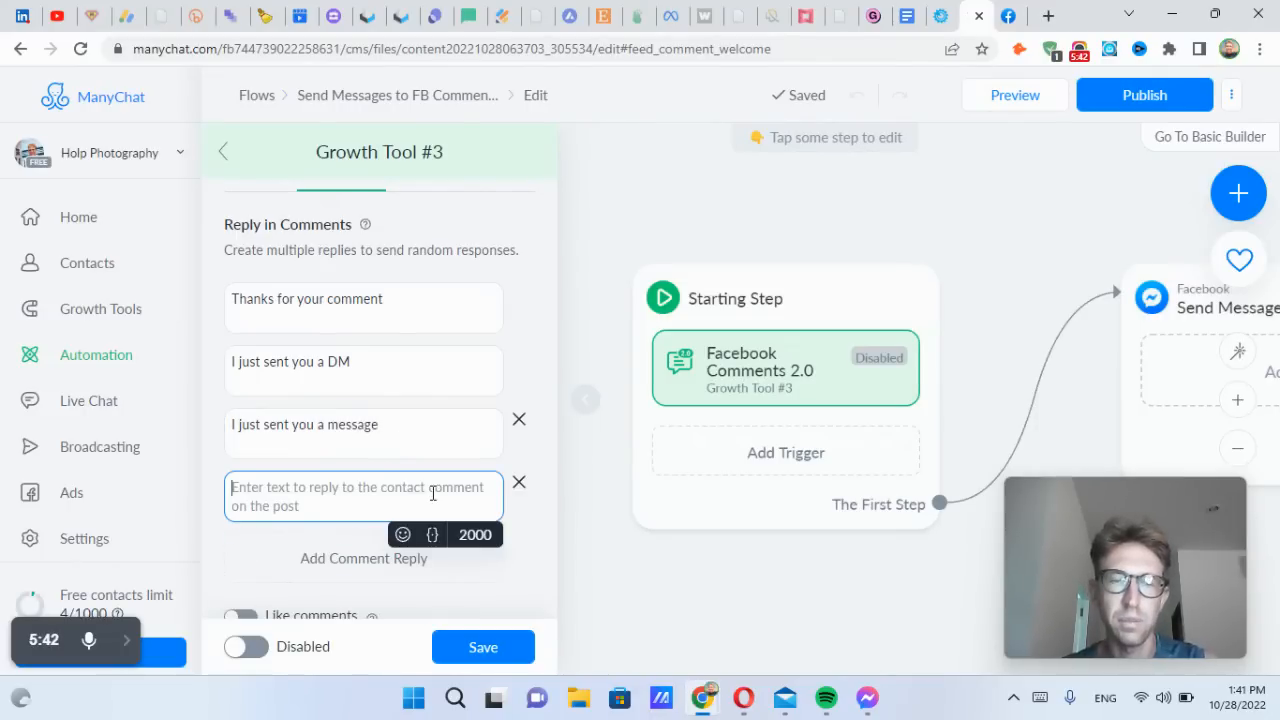
{"action": "type", "text": "Appreciate your support"}
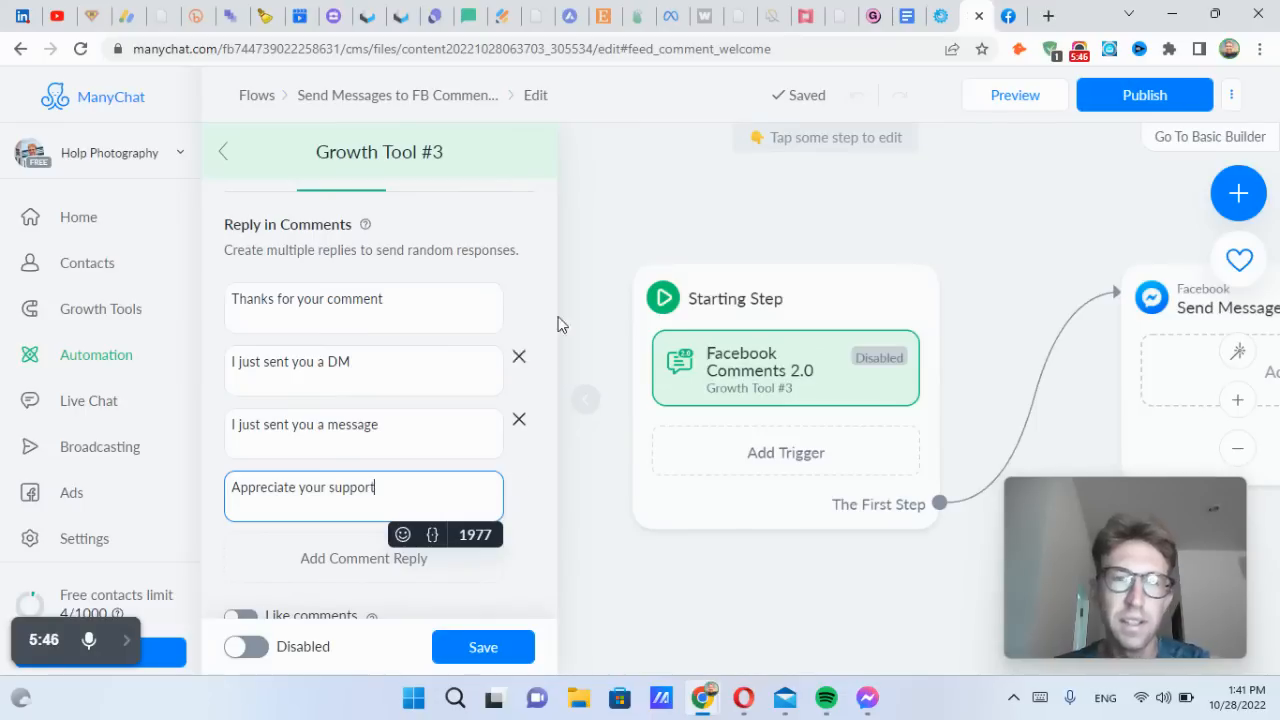
{"action": "left_click", "coordinate": [503, 246]}
Turn on automatic liking of comments and save the Facebook Comments 2.0 trigger
{"action": "scroll", "coordinate": [383, 417], "scroll_direction": "down", "scroll_amount": 1}
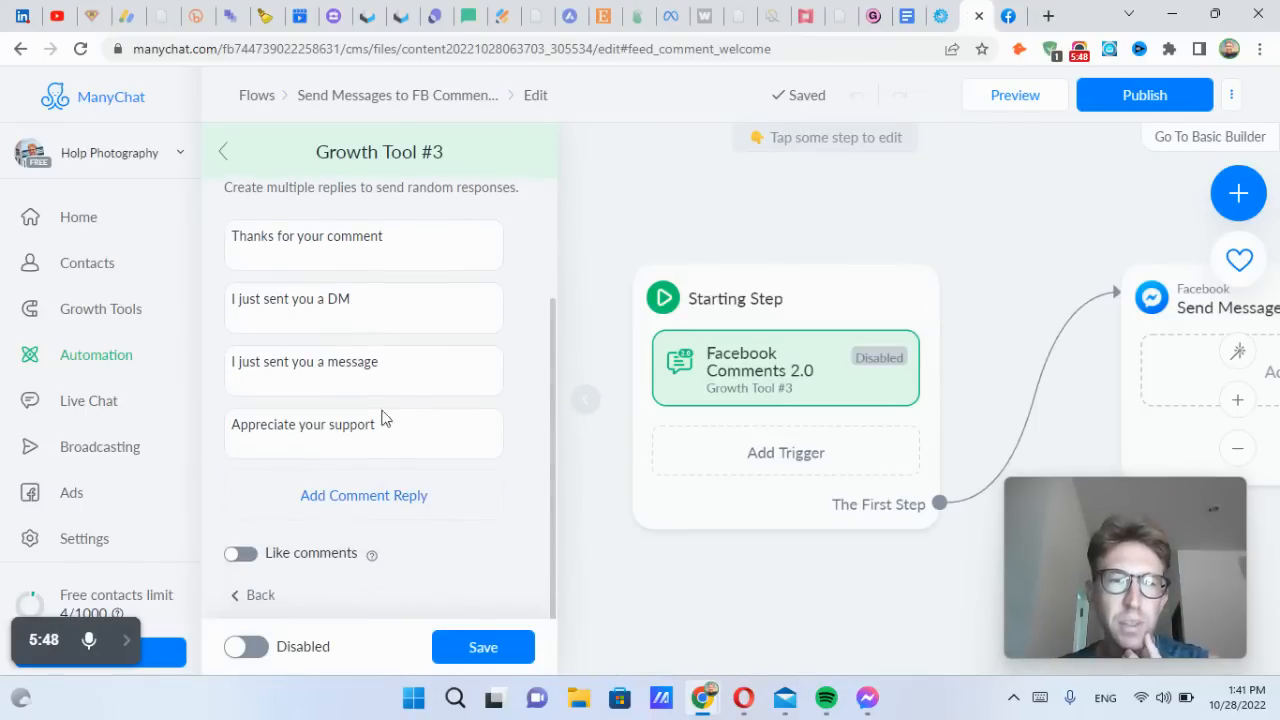
{"action": "left_click", "coordinate": [242, 558]}
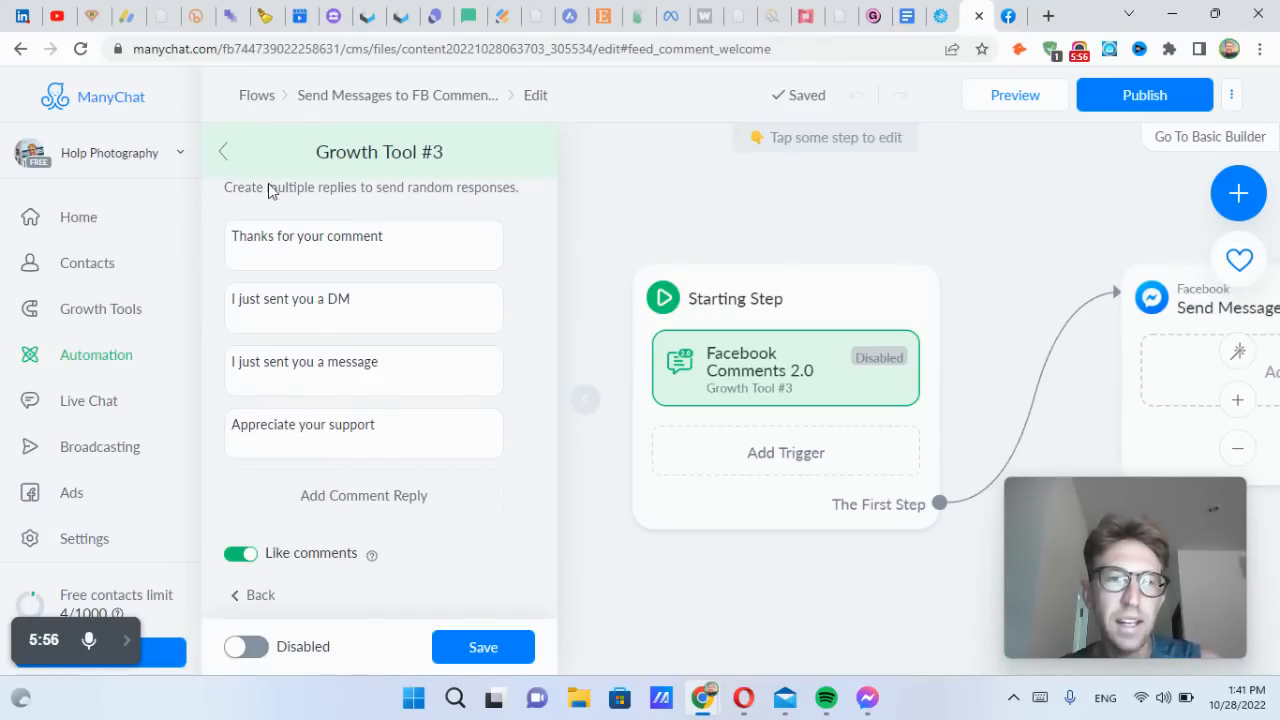
{"action": "left_click", "coordinate": [258, 596]}
{"action": "left_click", "coordinate": [488, 648]}
Try to publish the flow, and enter "Thanks for your comment on my post!" as the Facebook Send Message text
{"action": "left_click_drag", "start_coordinate": [1010, 240], "coordinate": [811, 256]}
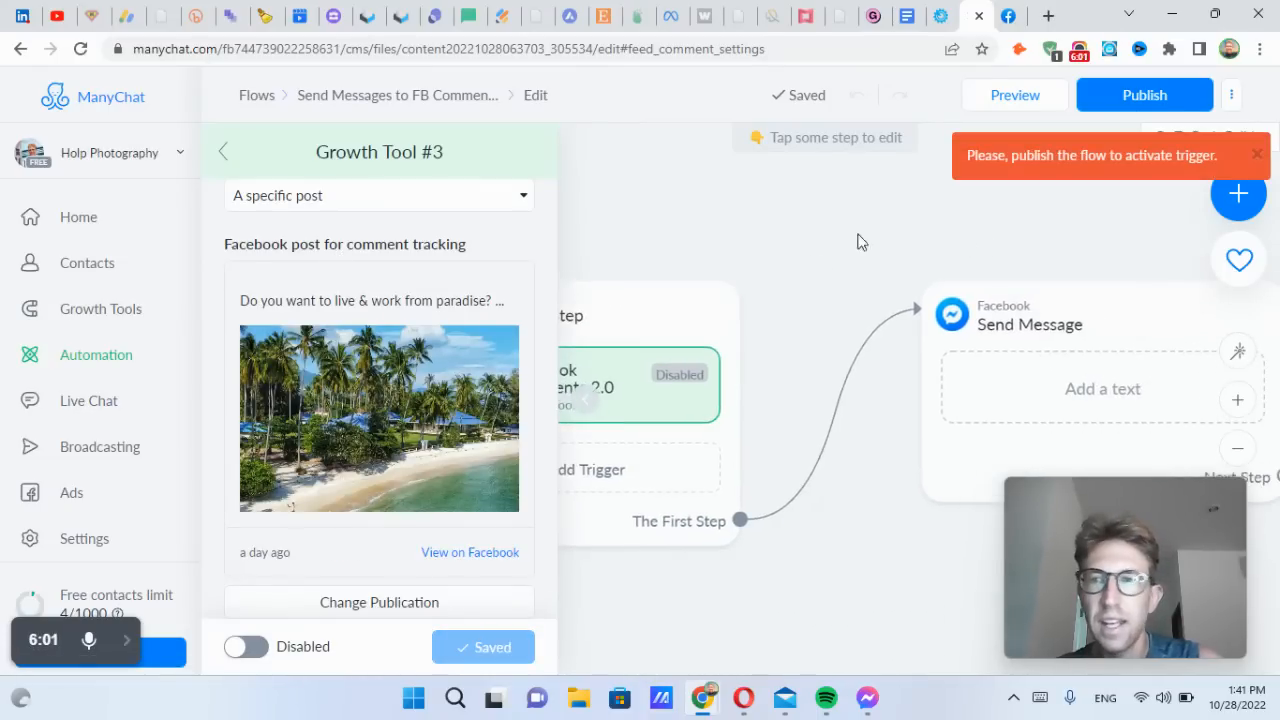
{"action": "left_click", "coordinate": [1145, 96]}
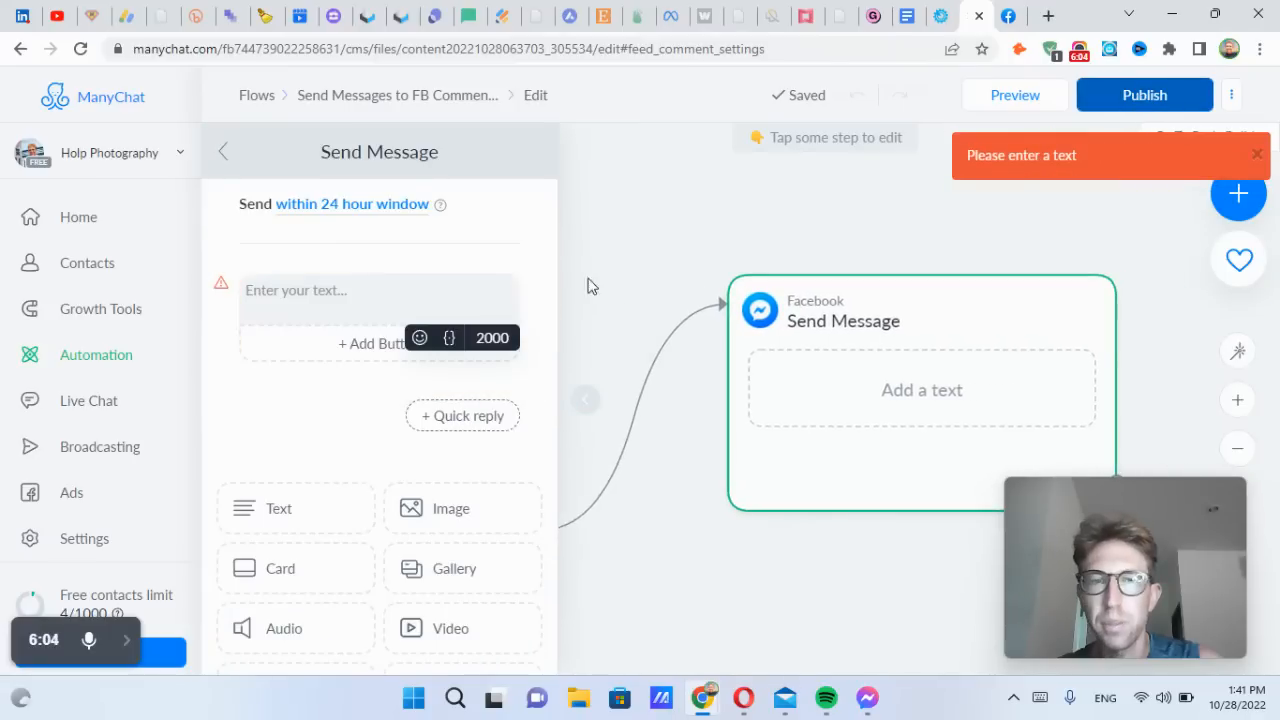
{"action": "left_click_drag", "start_coordinate": [668, 251], "coordinate": [965, 254]}
{"action": "left_click_drag", "start_coordinate": [1087, 251], "coordinate": [851, 244]}
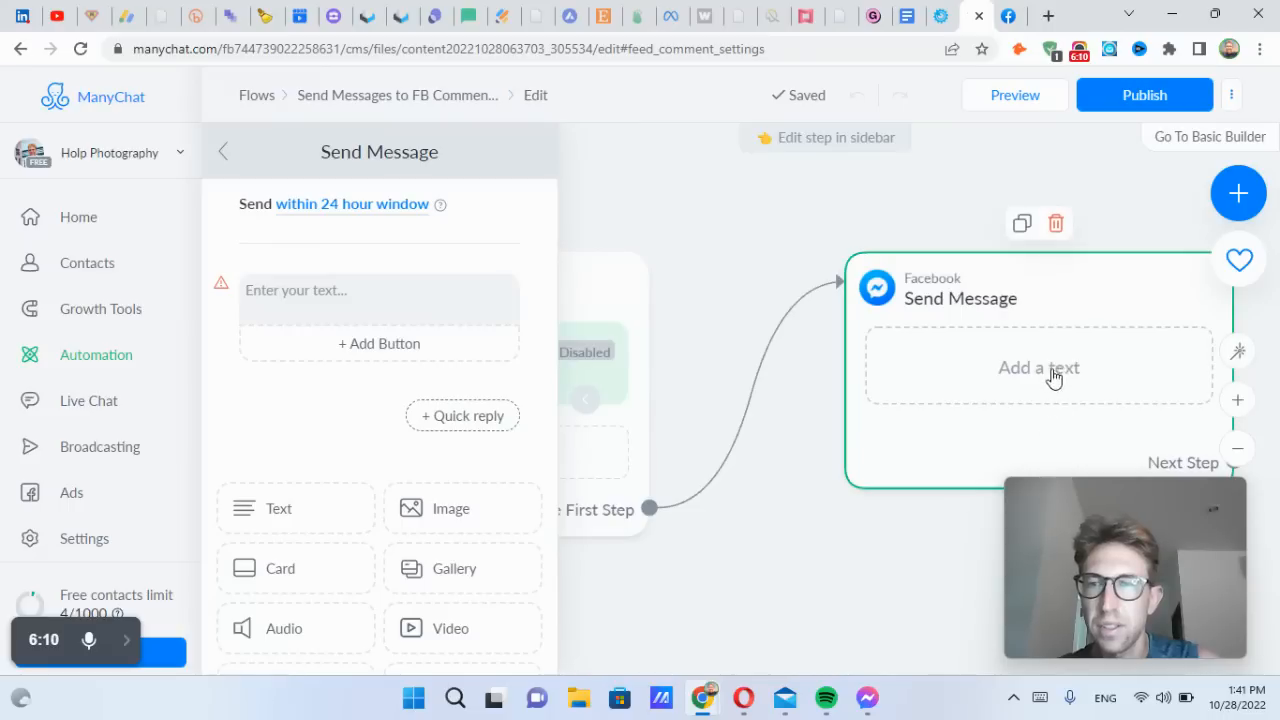
{"action": "left_click", "coordinate": [340, 291]}
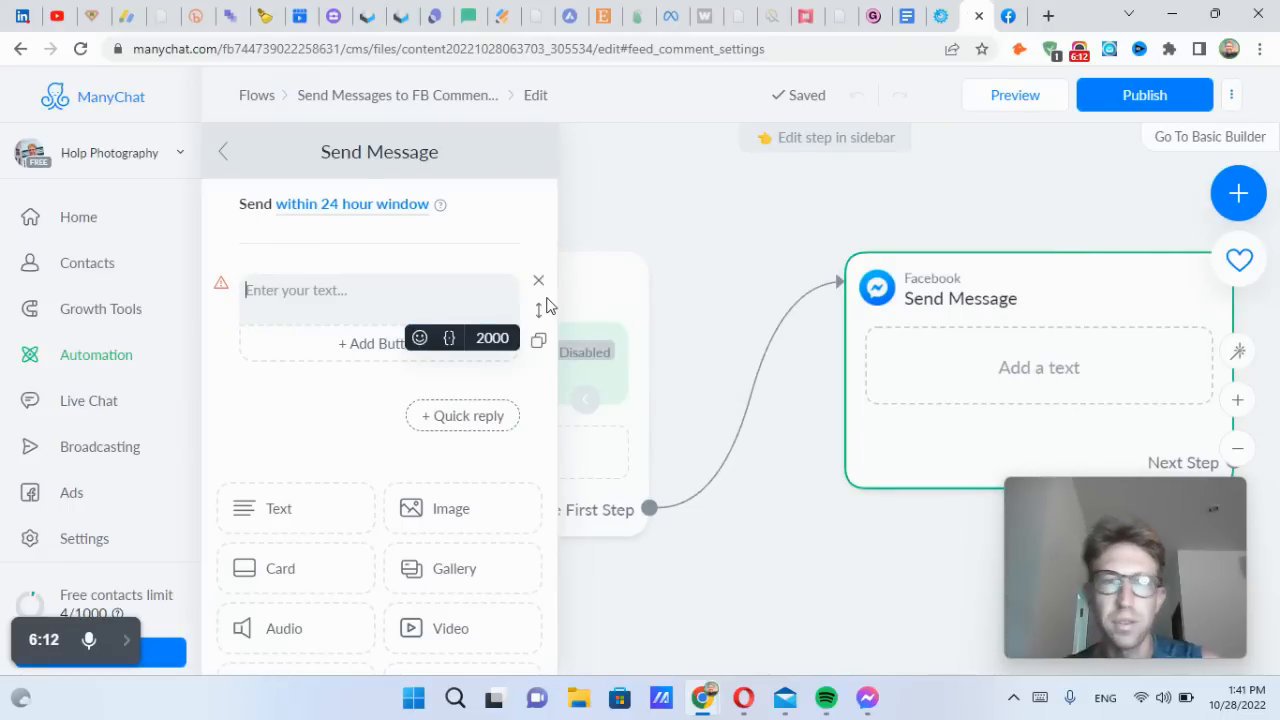
{"action": "type", "text": "Th"}
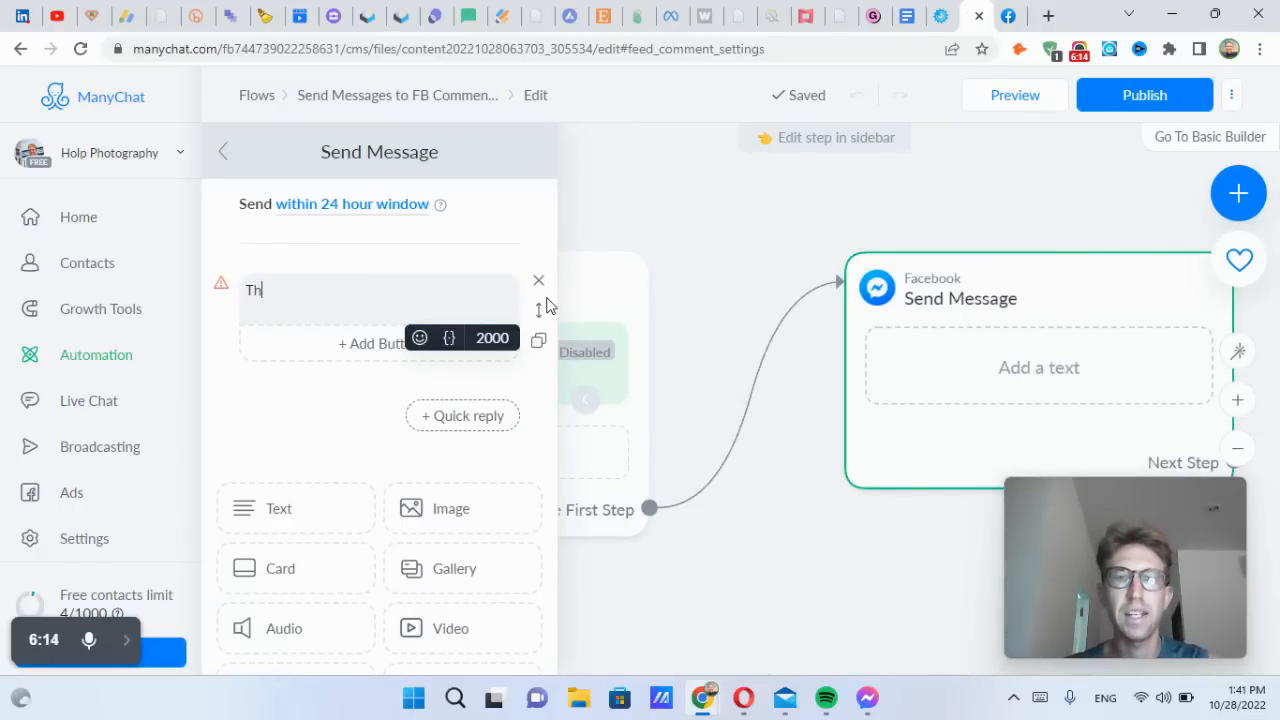
{"action": "type", "text": "anks for your comment on my post!"}
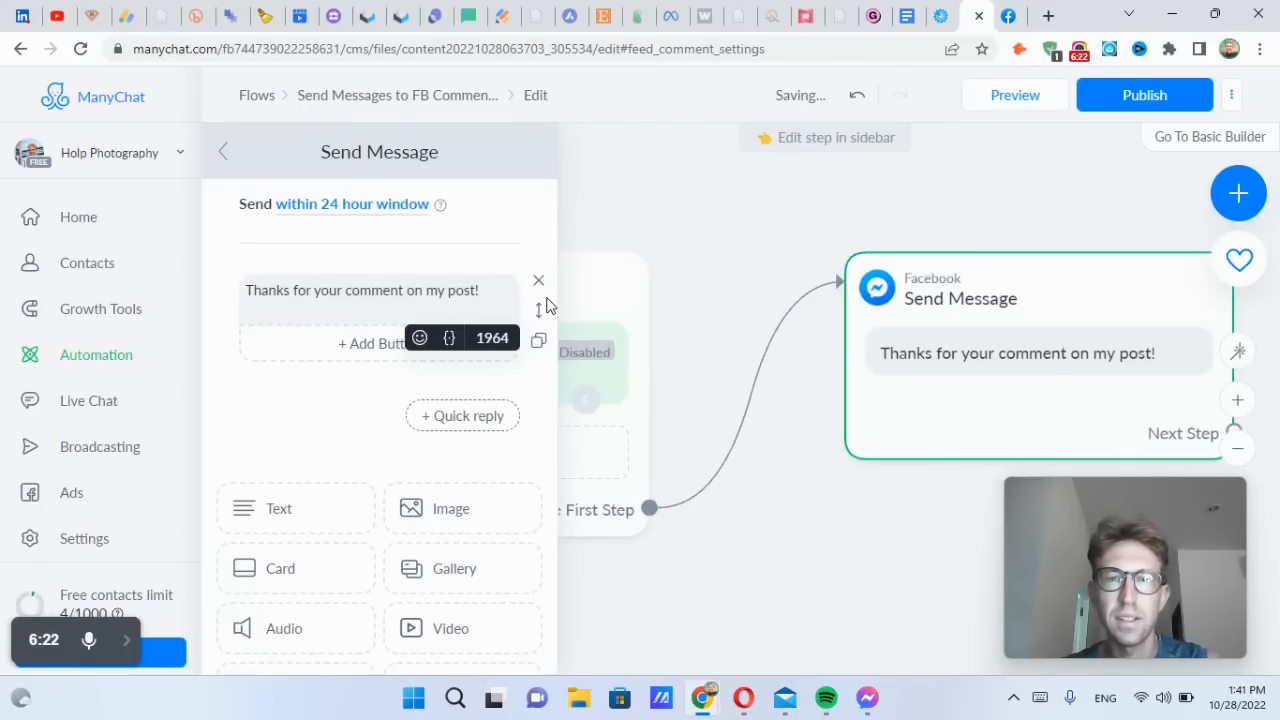
Append "Click the button to browse my artwork 👇" to the Facebook Send Message text
{"action": "type", "text": " Wpu"}
{"action": "key", "text": "BackSpace"}
{"action": "key", "text": "BackSpace"}
{"action": "type", "text": "Clic"}
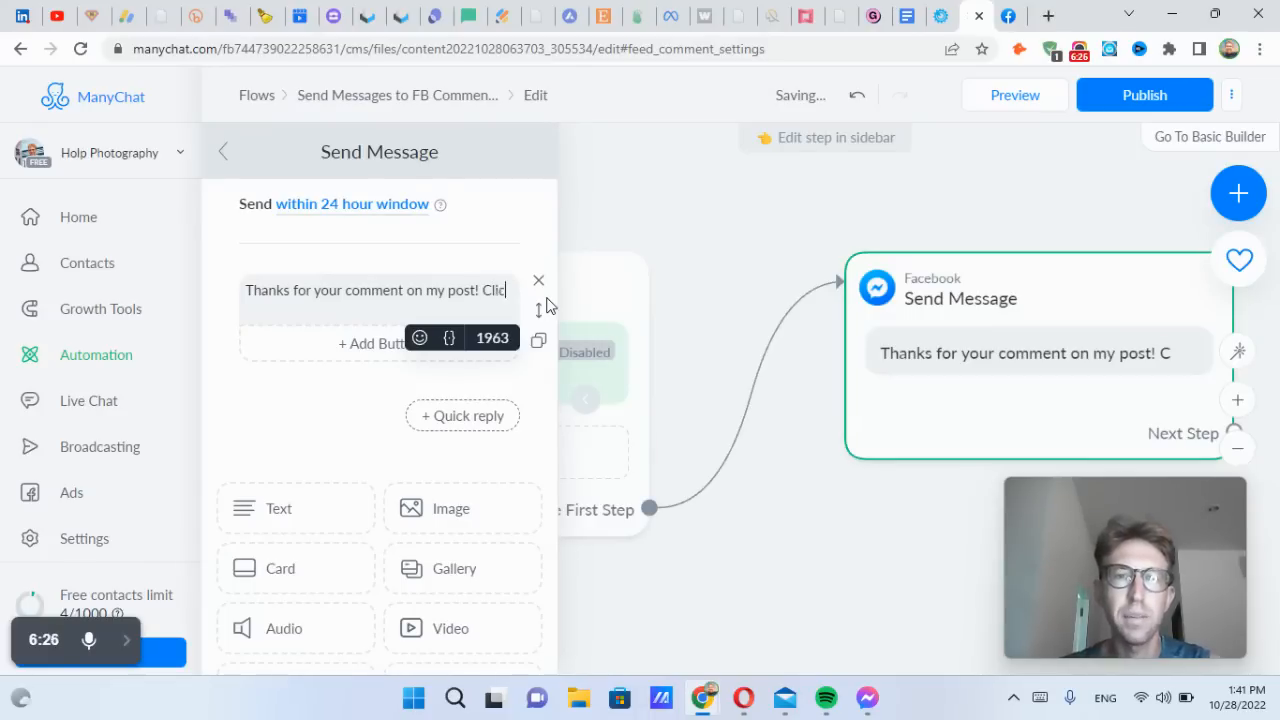
{"action": "type", "text": "k the button to b"}
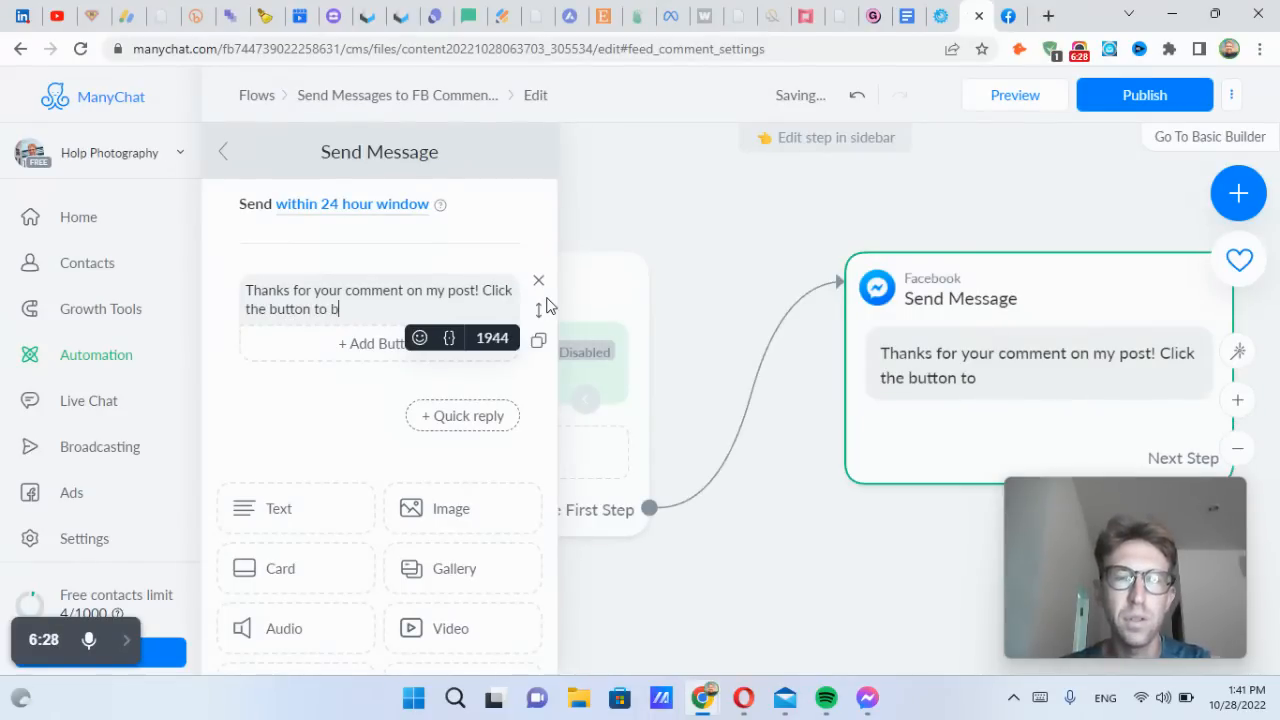
{"action": "type", "text": "rowse my artwo"}
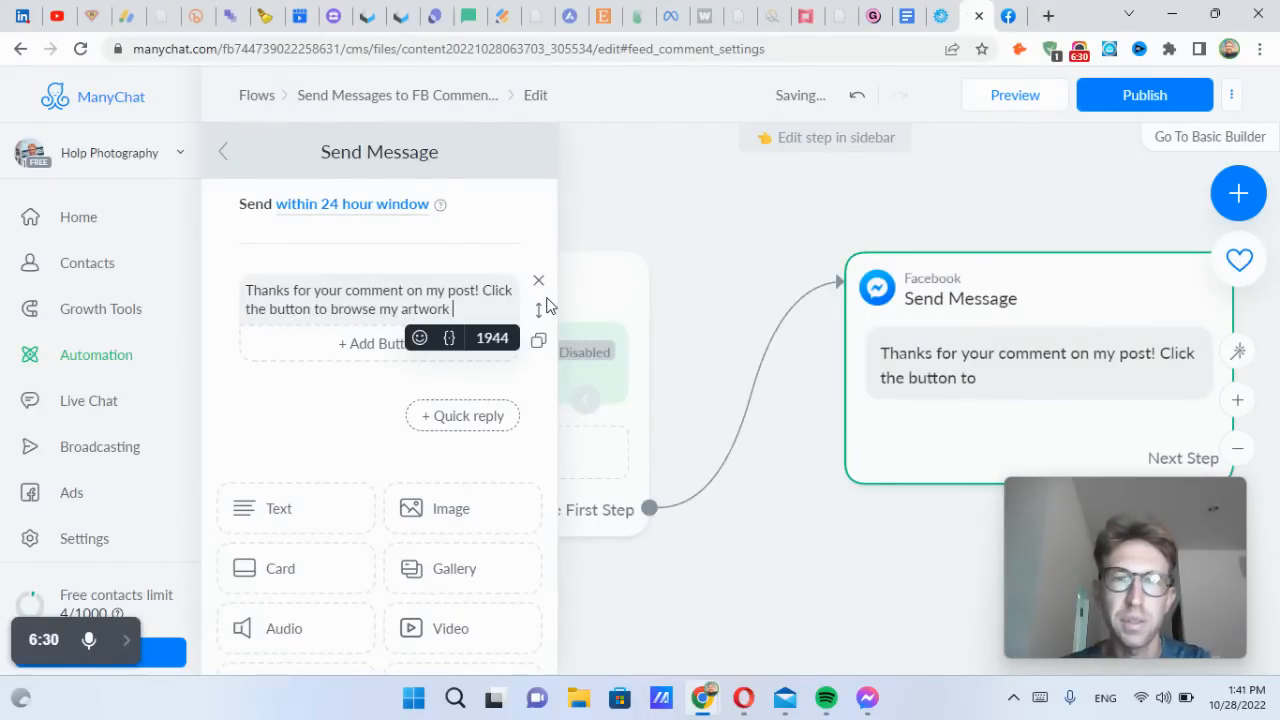
{"action": "type", "text": "rk"}
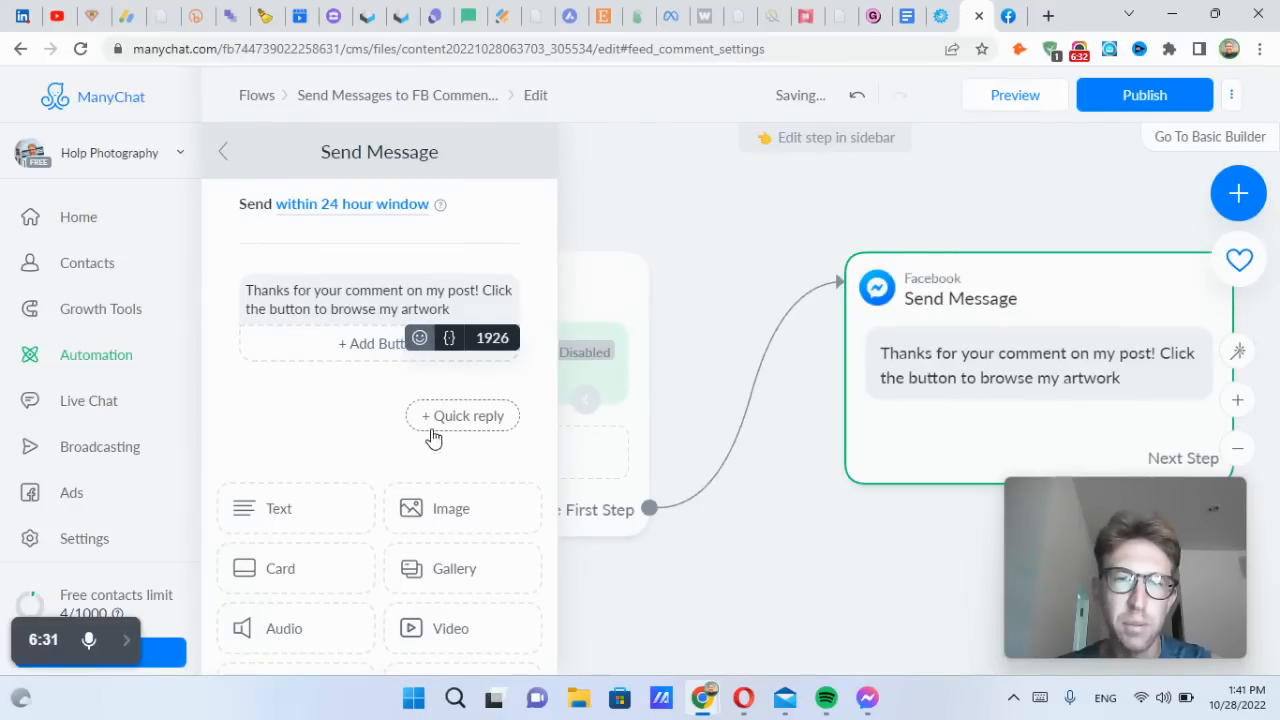
{"action": "left_click", "coordinate": [419, 337]}
{"action": "left_click", "coordinate": [282, 486]}
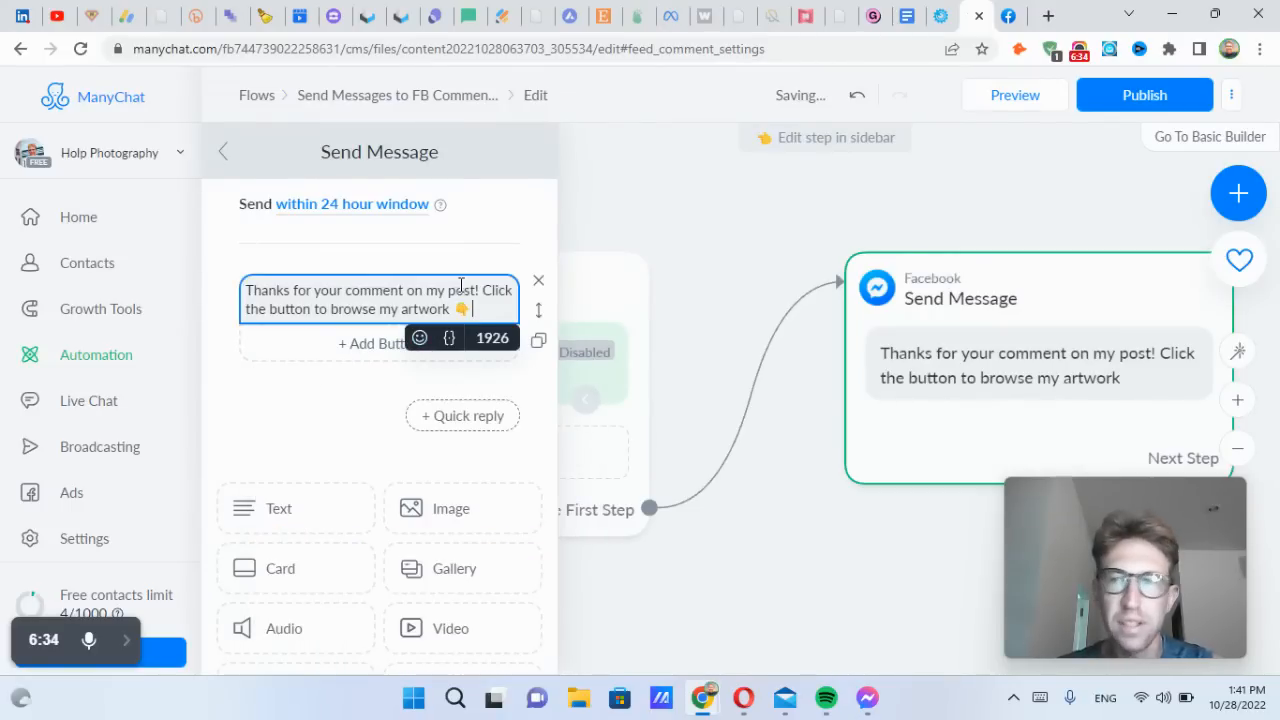
Add a button titled "Browse Now" below the comment thank-you message
{"action": "left_click", "coordinate": [365, 343]}
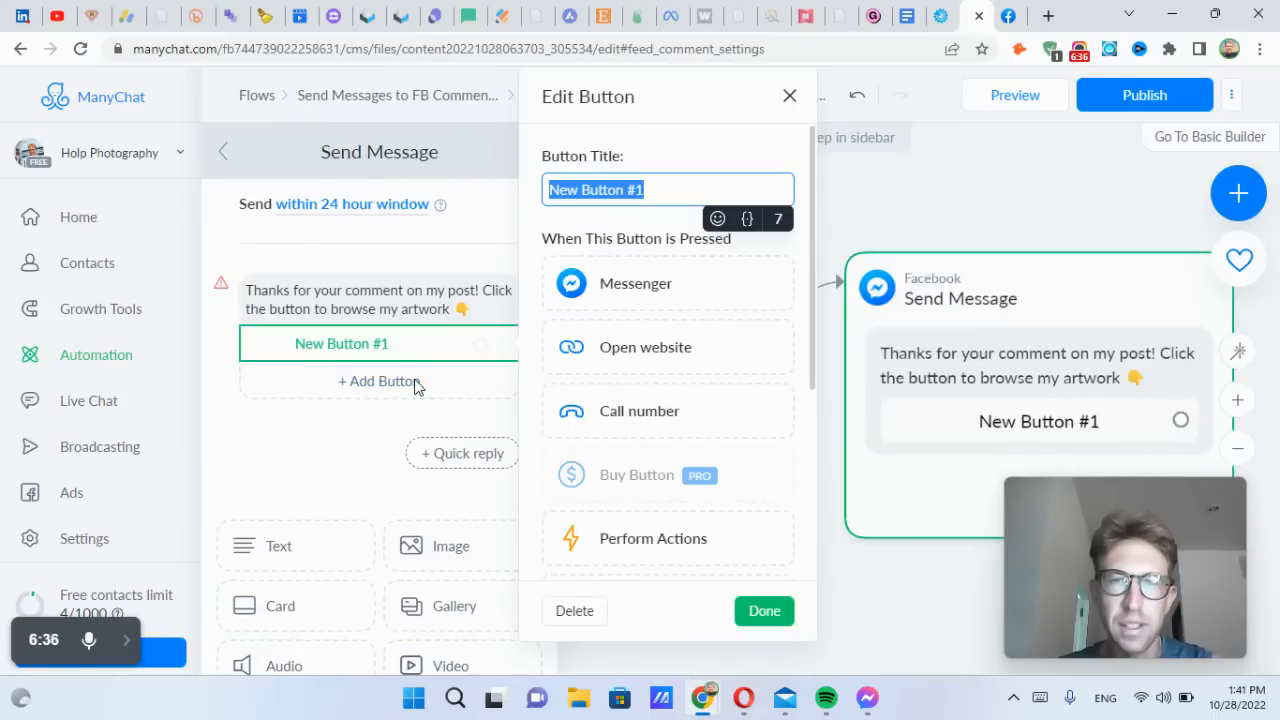
{"action": "double_click", "coordinate": [652, 190]}
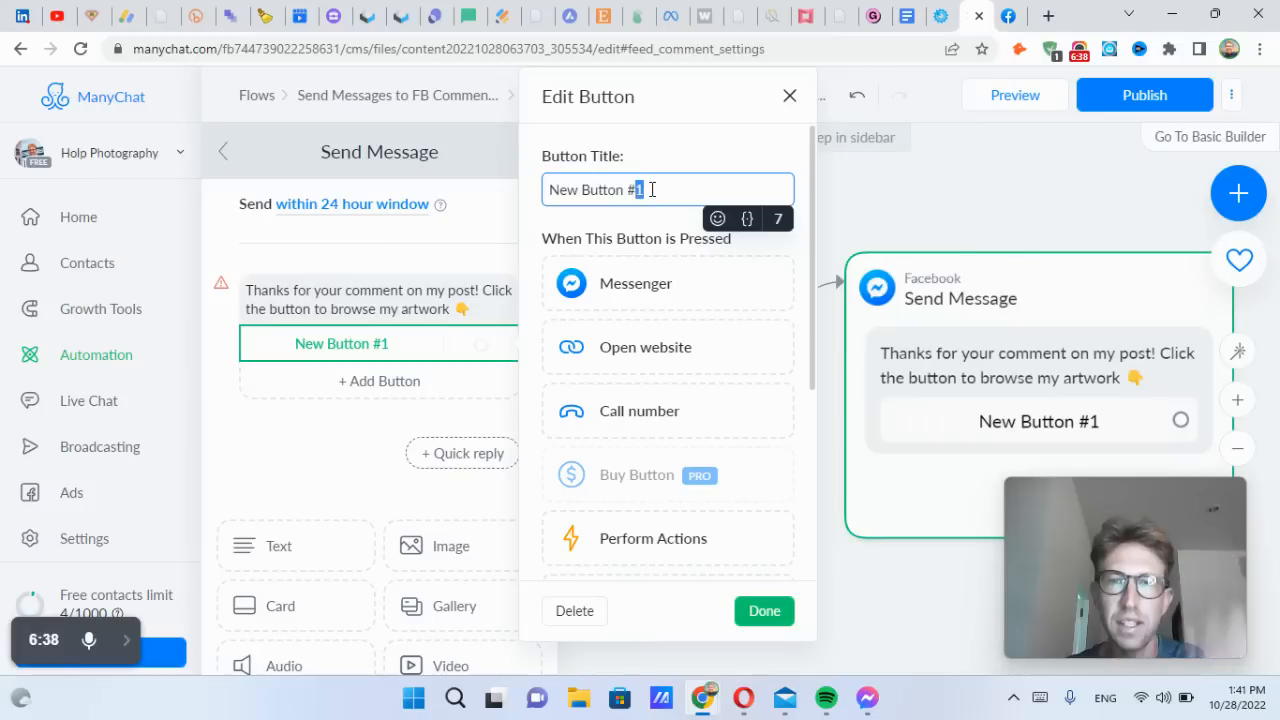
{"action": "triple_click", "coordinate": [652, 190]}
{"action": "type", "text": "Check It Out"}
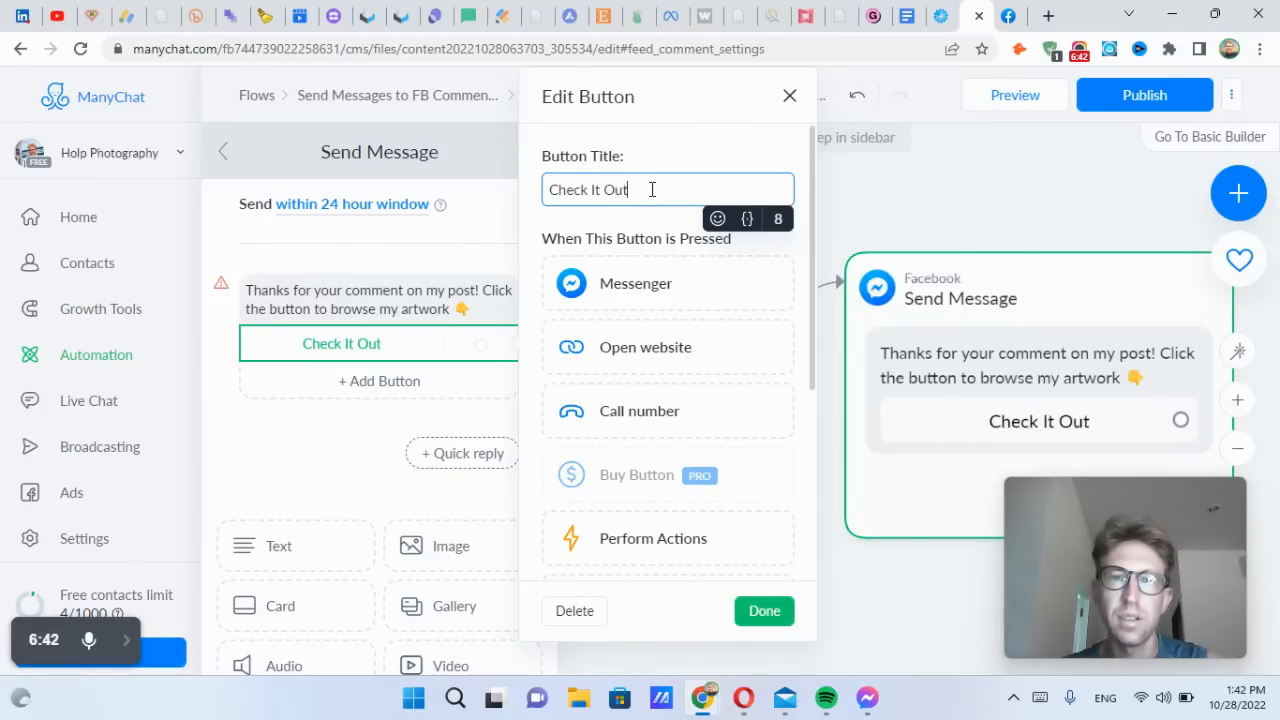
{"action": "triple_click", "coordinate": [652, 190]}
{"action": "type", "text": "Browse Now"}
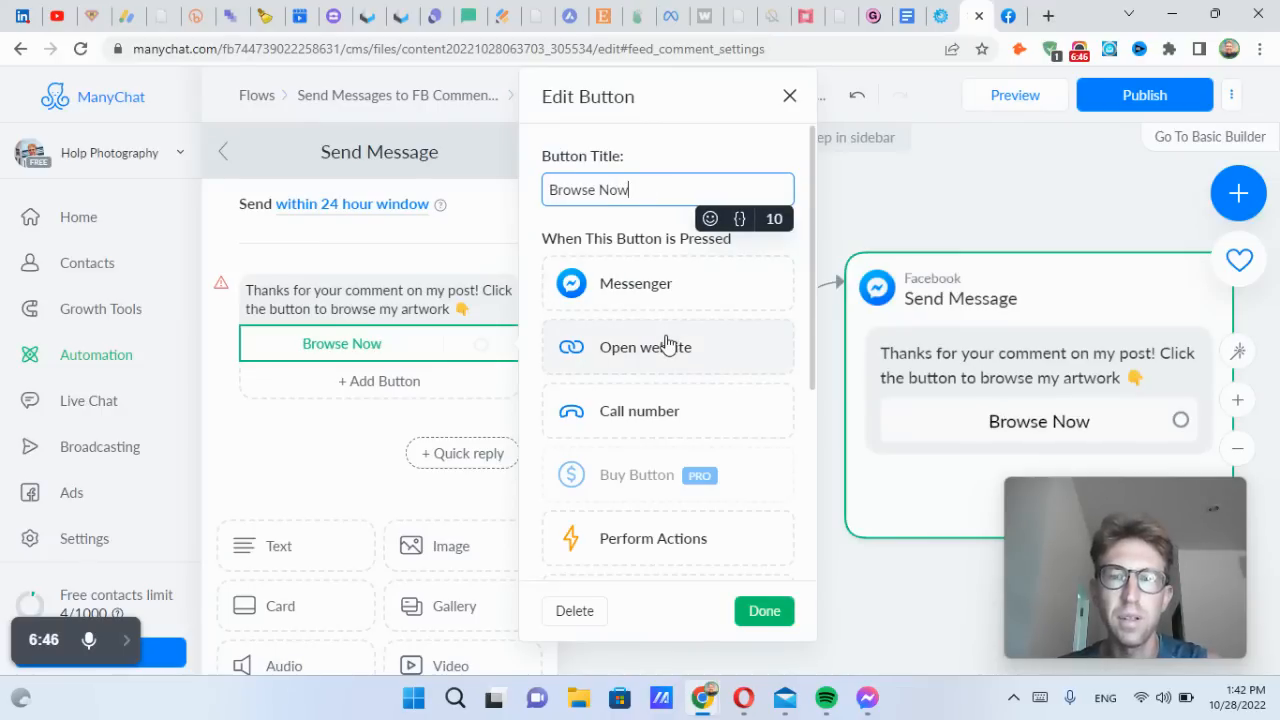
{"action": "left_click", "coordinate": [667, 345]}
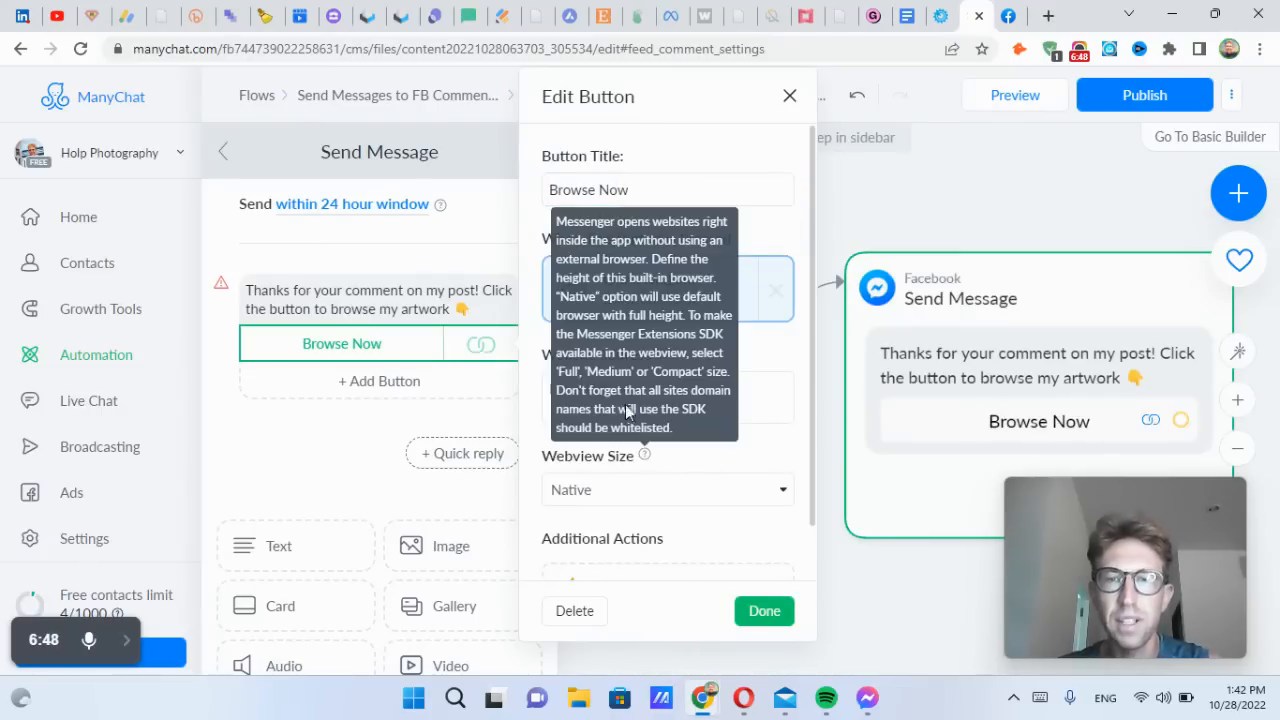
{"action": "left_click", "coordinate": [758, 398]}
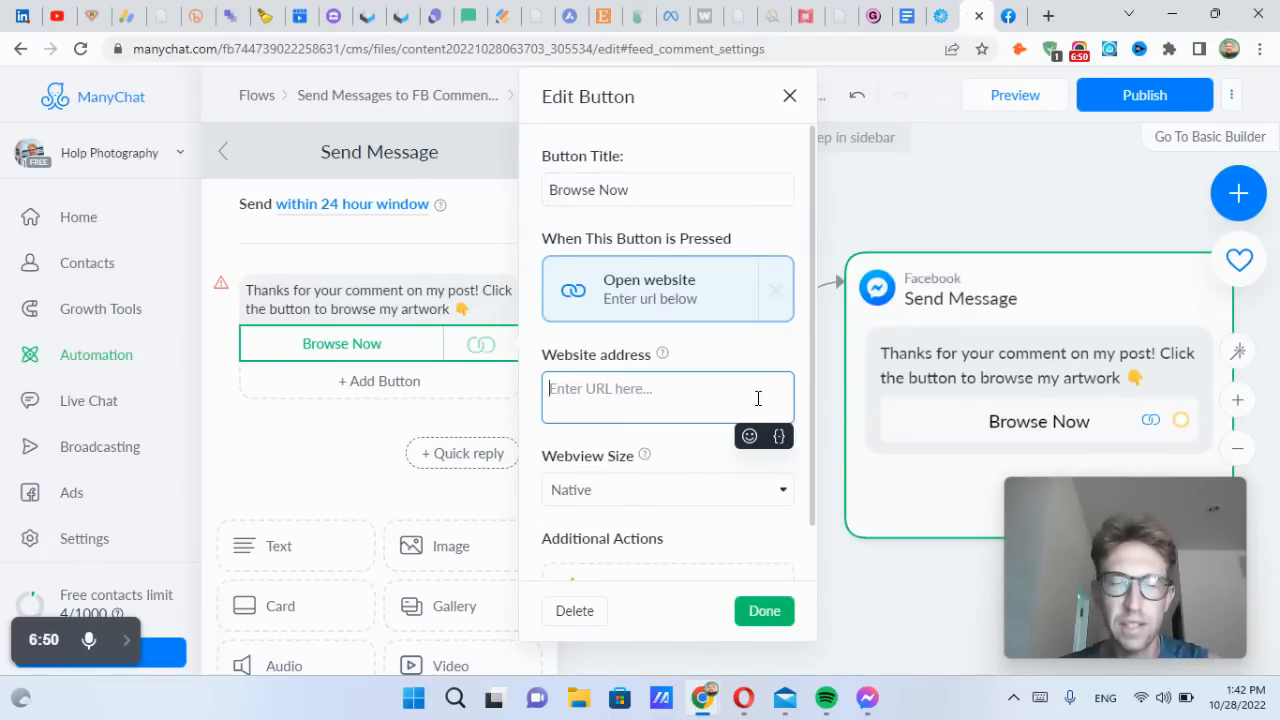
{"action": "key", "text": "ctrl+t"}
{"action": "type", "text": "ets 2 mods"}
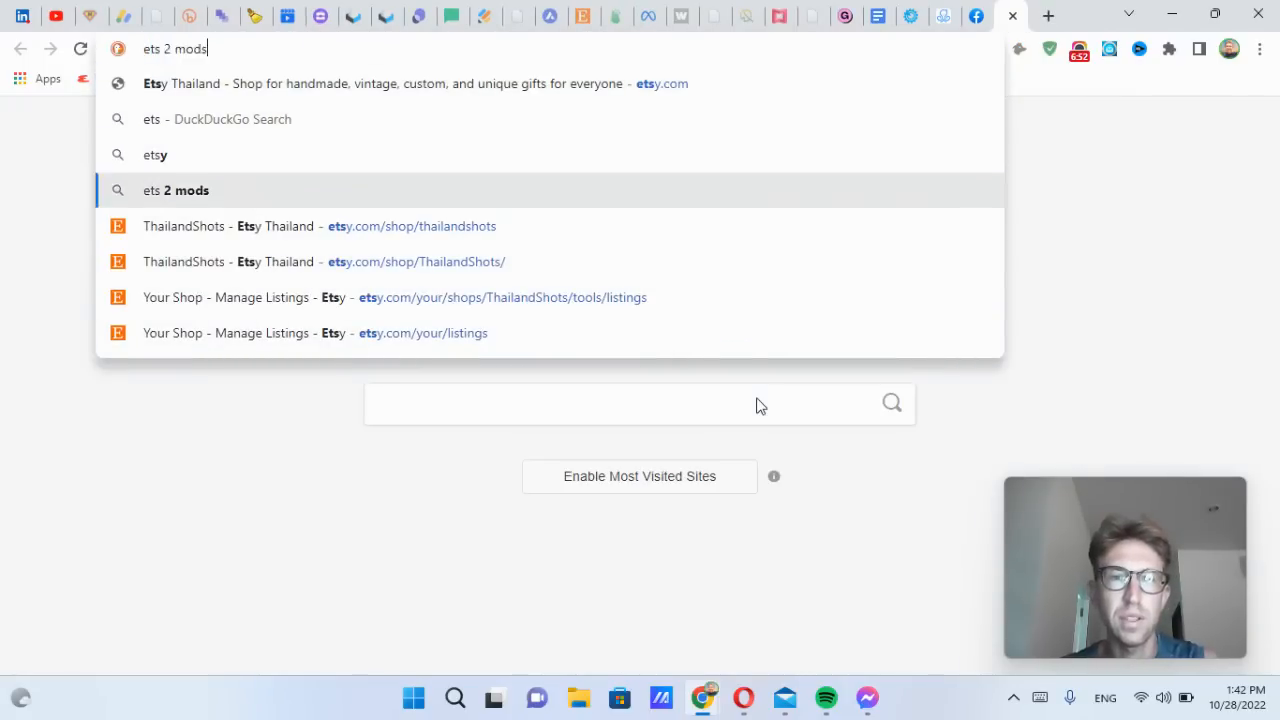
{"action": "key", "text": "Down"}
{"action": "key", "text": "Down"}
{"action": "left_click", "coordinate": [1012, 16]}
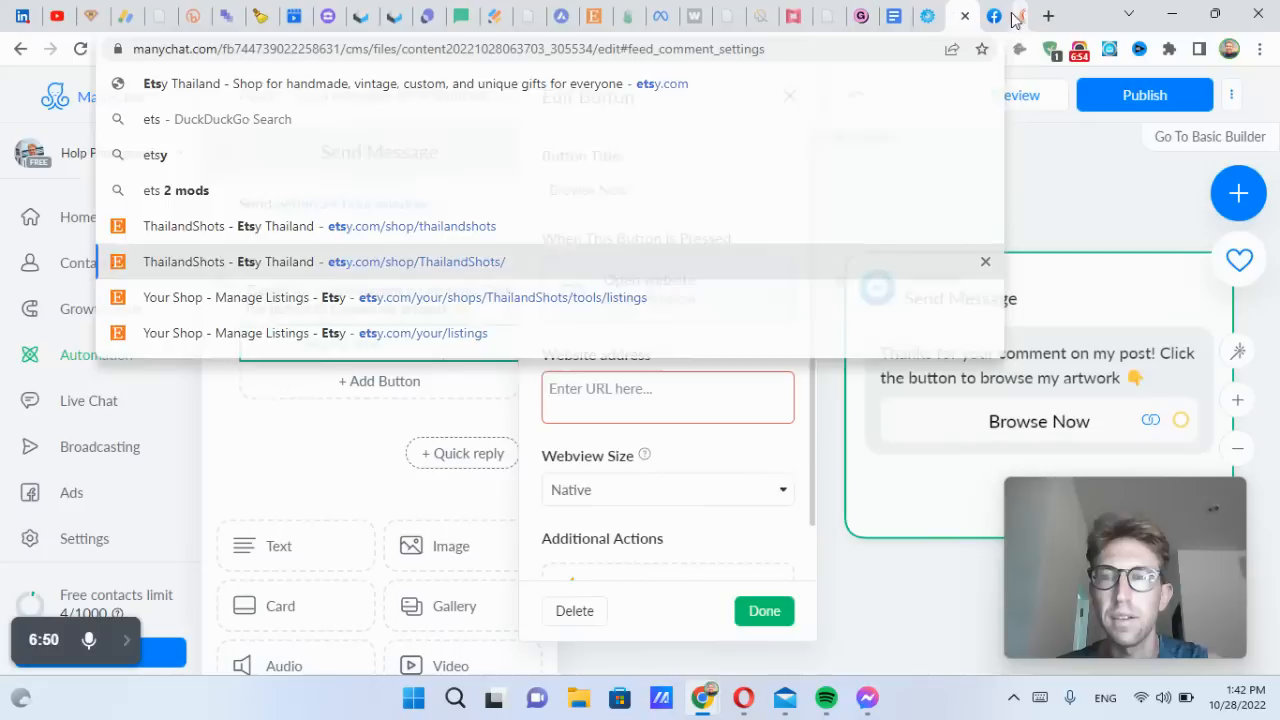
{"action": "type", "text": "https://www.etsy.com/shop/ThailandShots/"}
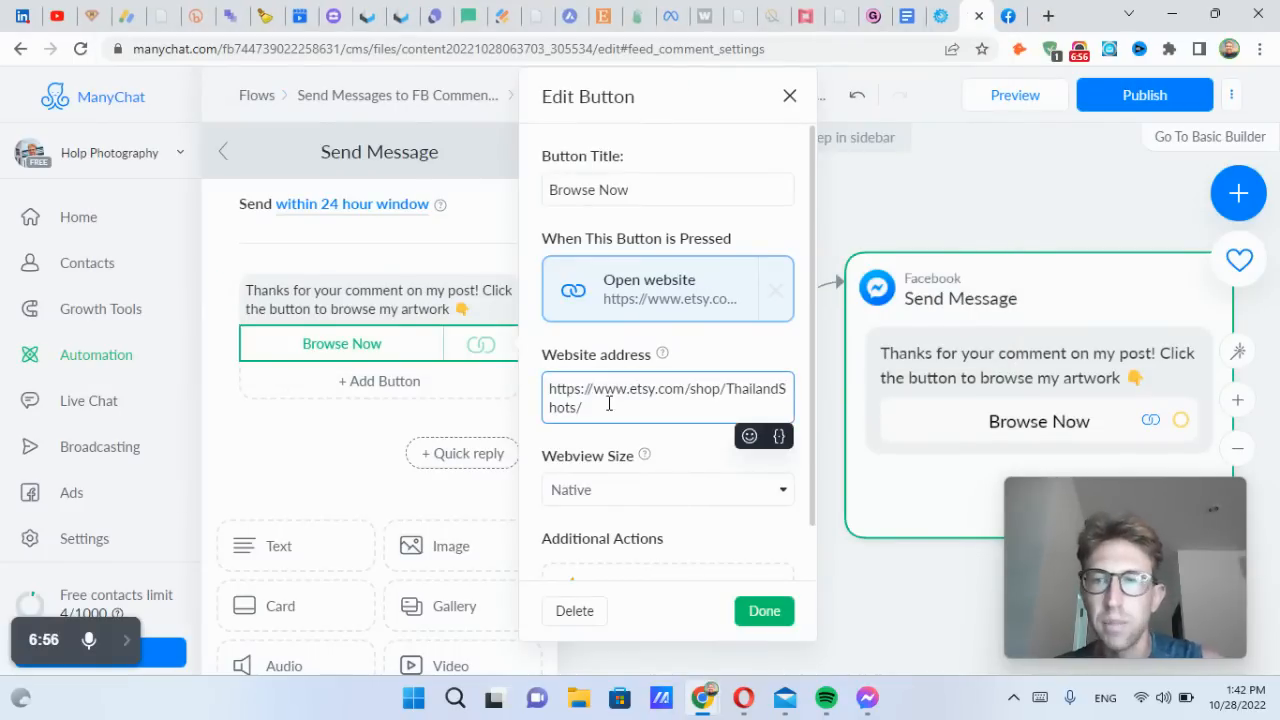
{"action": "left_click", "coordinate": [757, 611]}
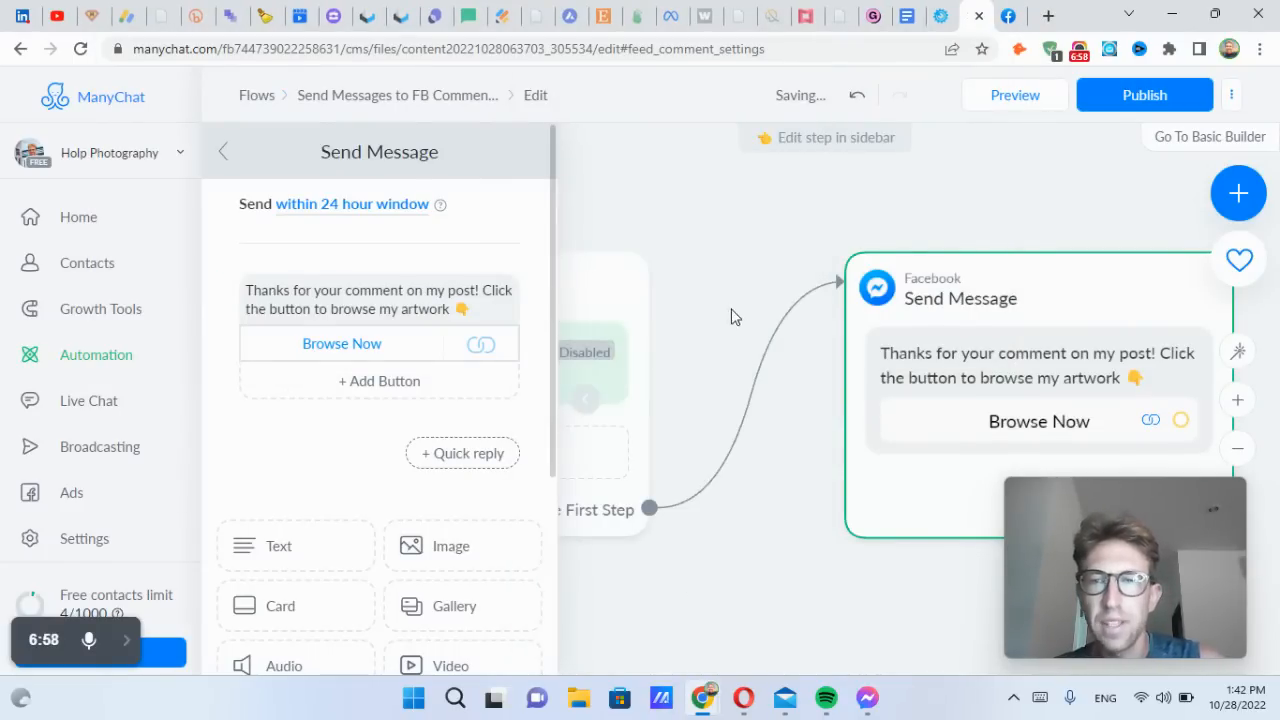
Add a second Messenger message as the next step after Send Message and place it beside the first block
{"action": "left_click_drag", "start_coordinate": [722, 259], "coordinate": [728, 228]}
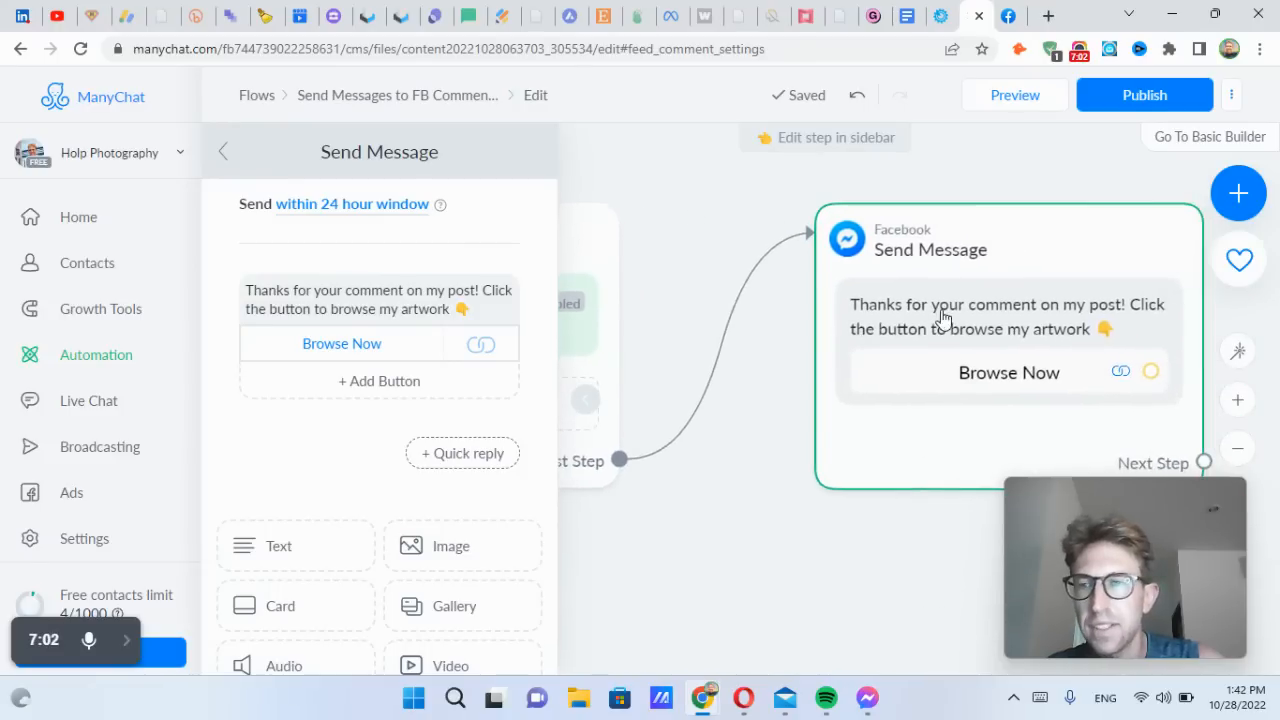
{"action": "scroll", "coordinate": [942, 318], "scroll_direction": "down", "scroll_amount": 2}
{"action": "left_click_drag", "start_coordinate": [1172, 378], "coordinate": [1068, 322]}
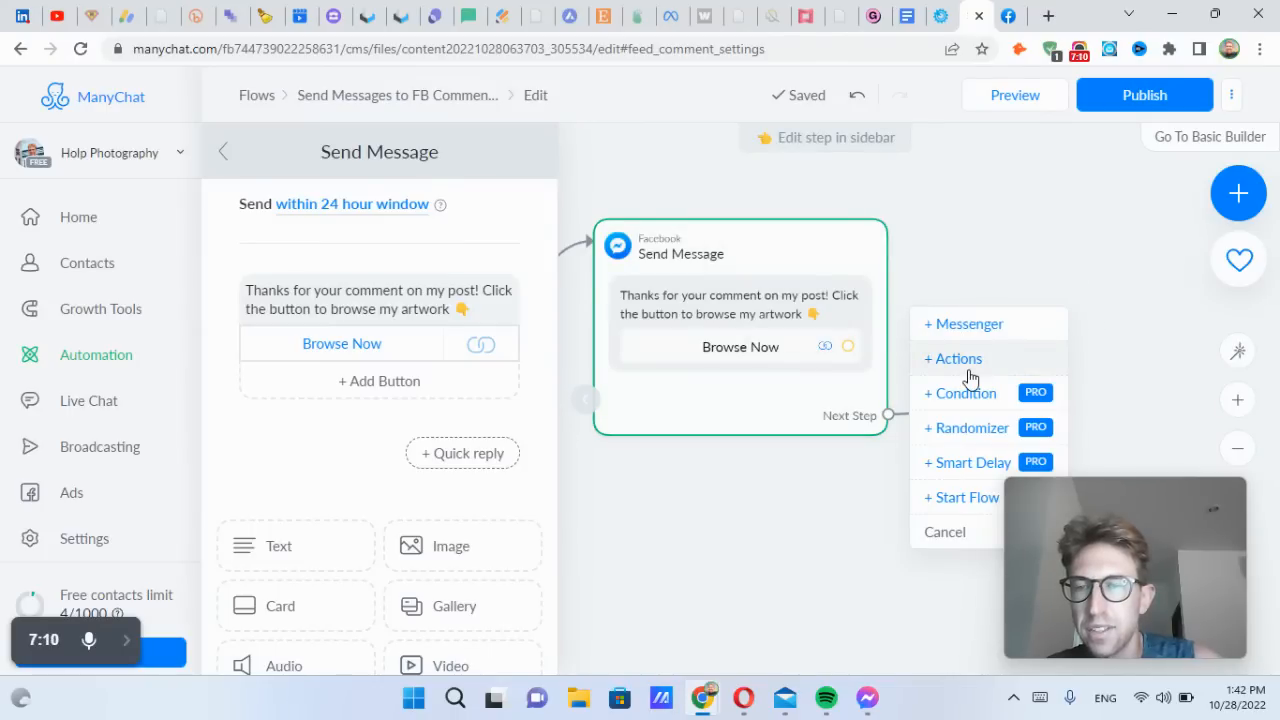
{"action": "left_click", "coordinate": [969, 324]}
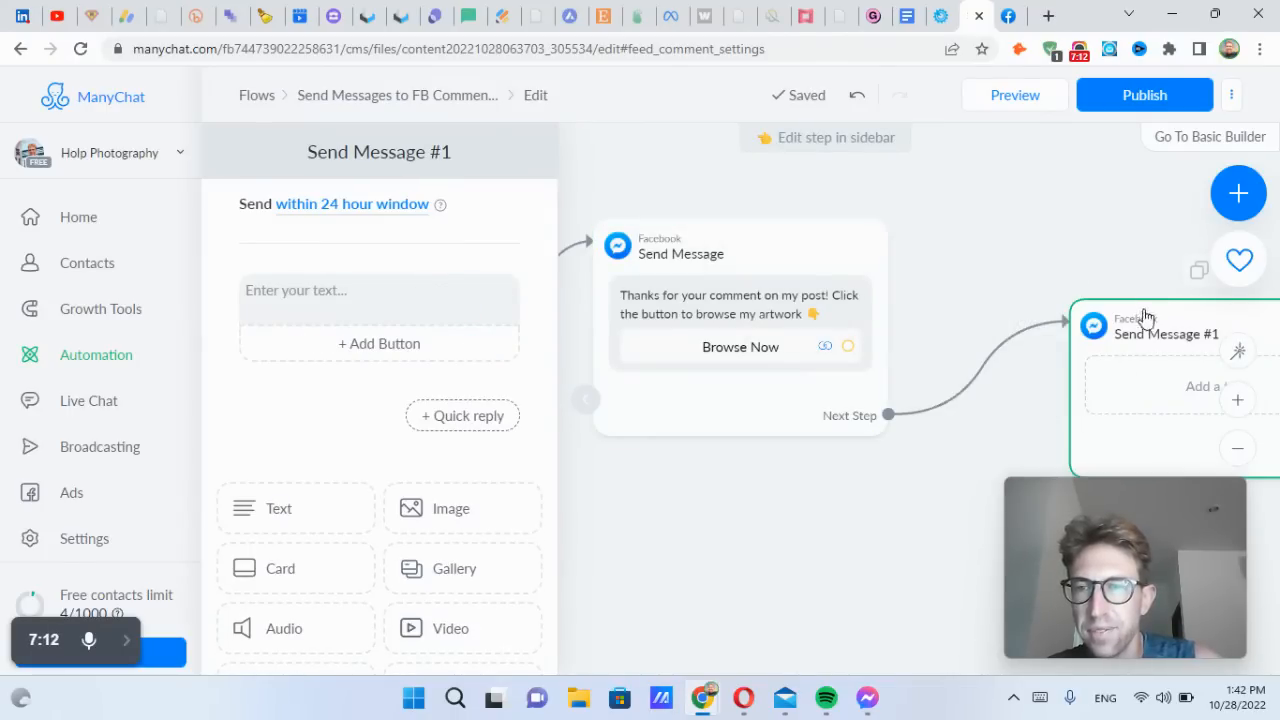
{"action": "left_click_drag", "start_coordinate": [1178, 316], "coordinate": [1080, 255]}
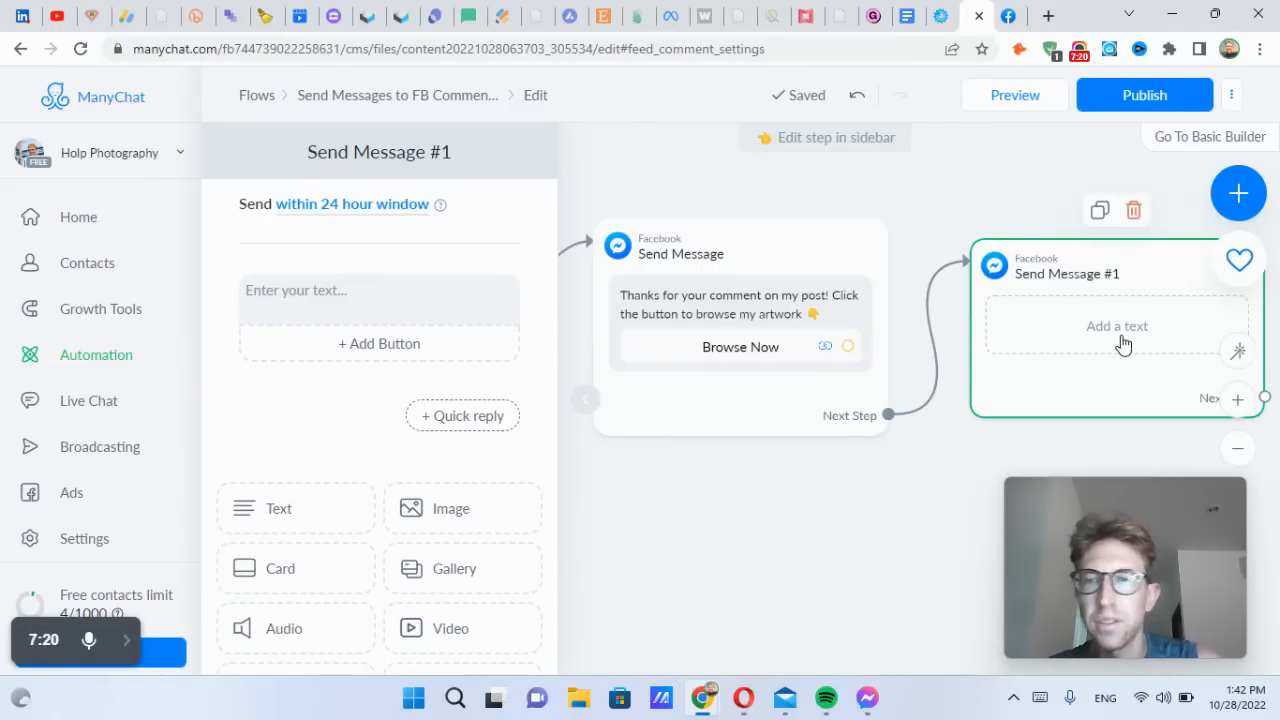
{"action": "left_click_drag", "start_coordinate": [1034, 200], "coordinate": [947, 205]}
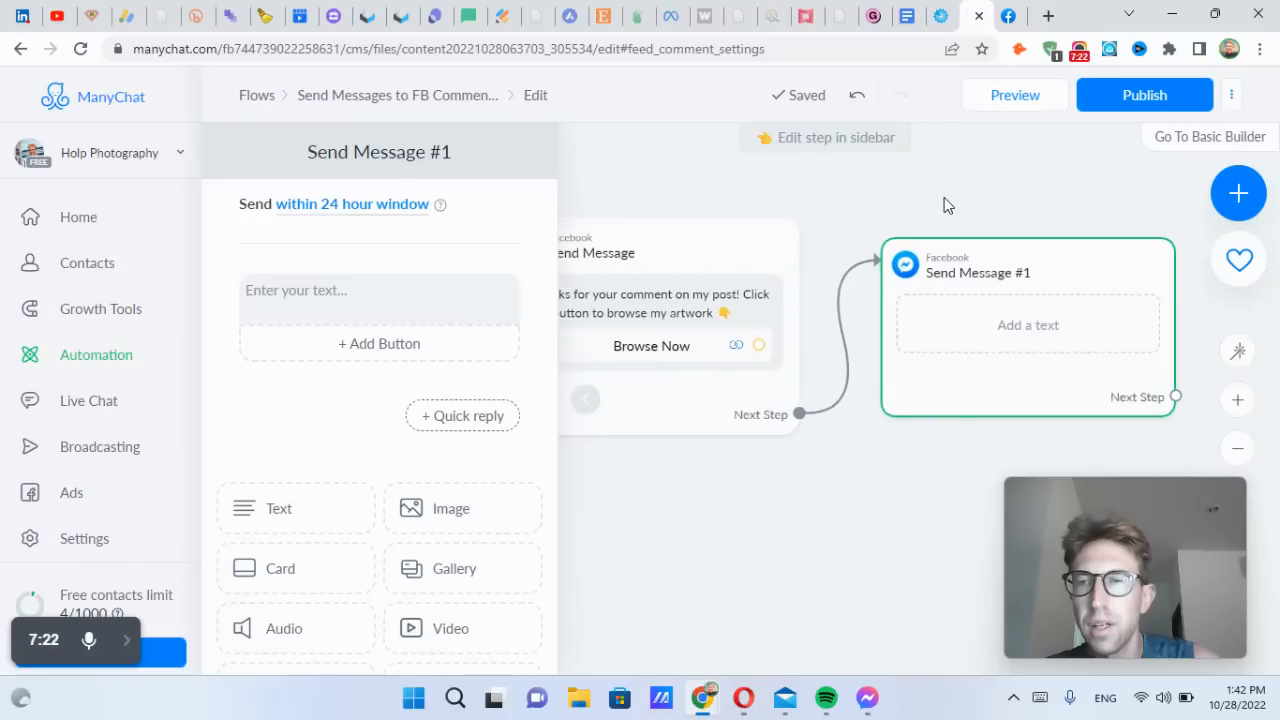
{"action": "left_click", "coordinate": [1057, 345]}
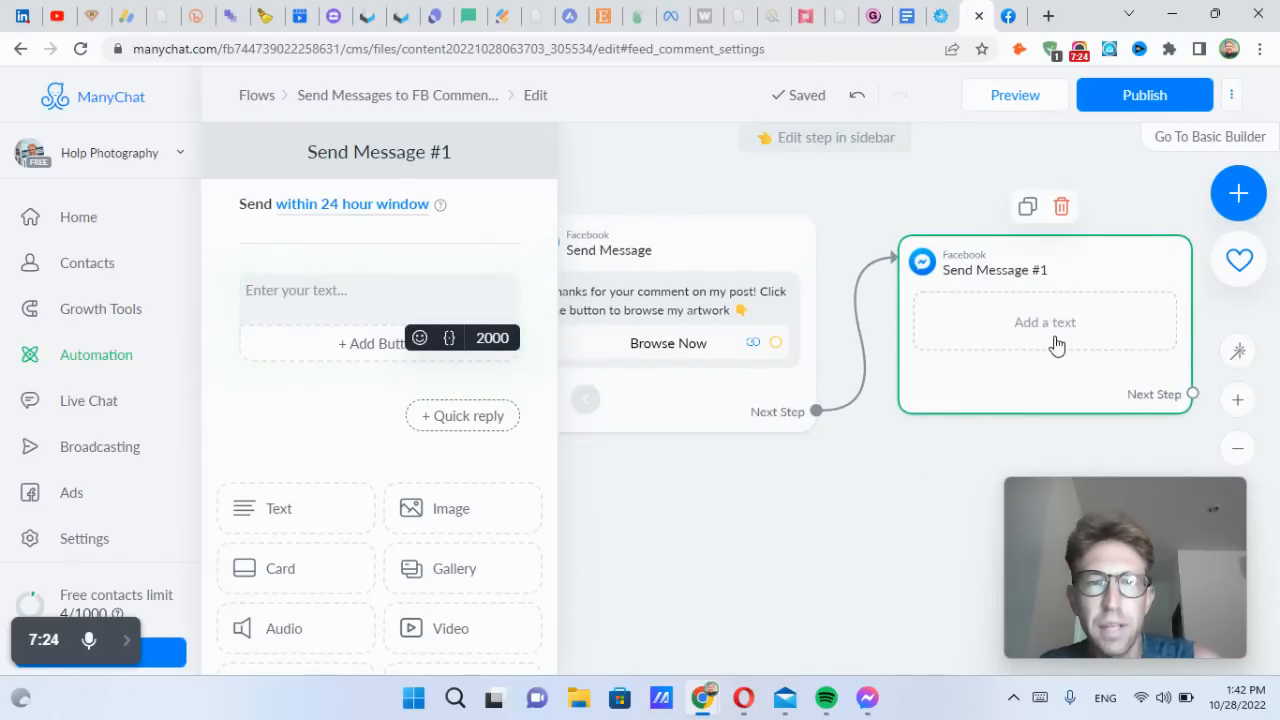
Remove the website action from the first message's button and retitle the button "Go To Next Step"
{"action": "left_click_drag", "start_coordinate": [784, 520], "coordinate": [900, 528]}
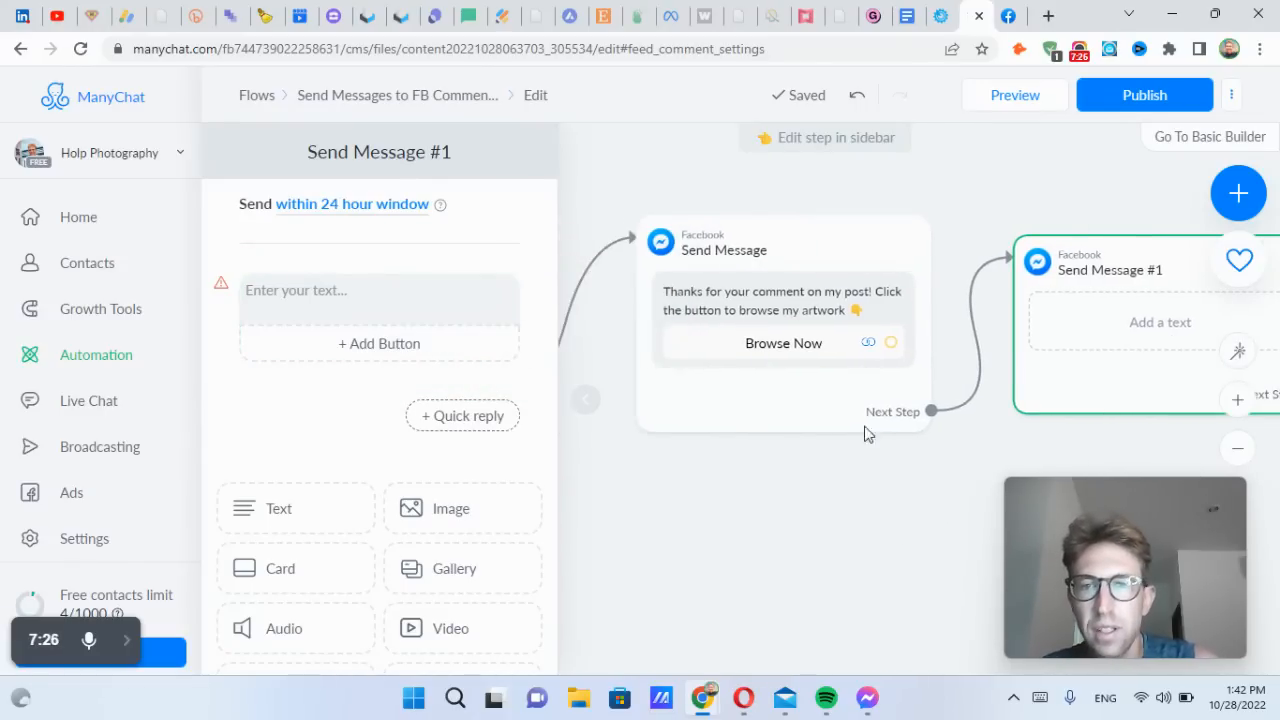
{"action": "left_click", "coordinate": [783, 344]}
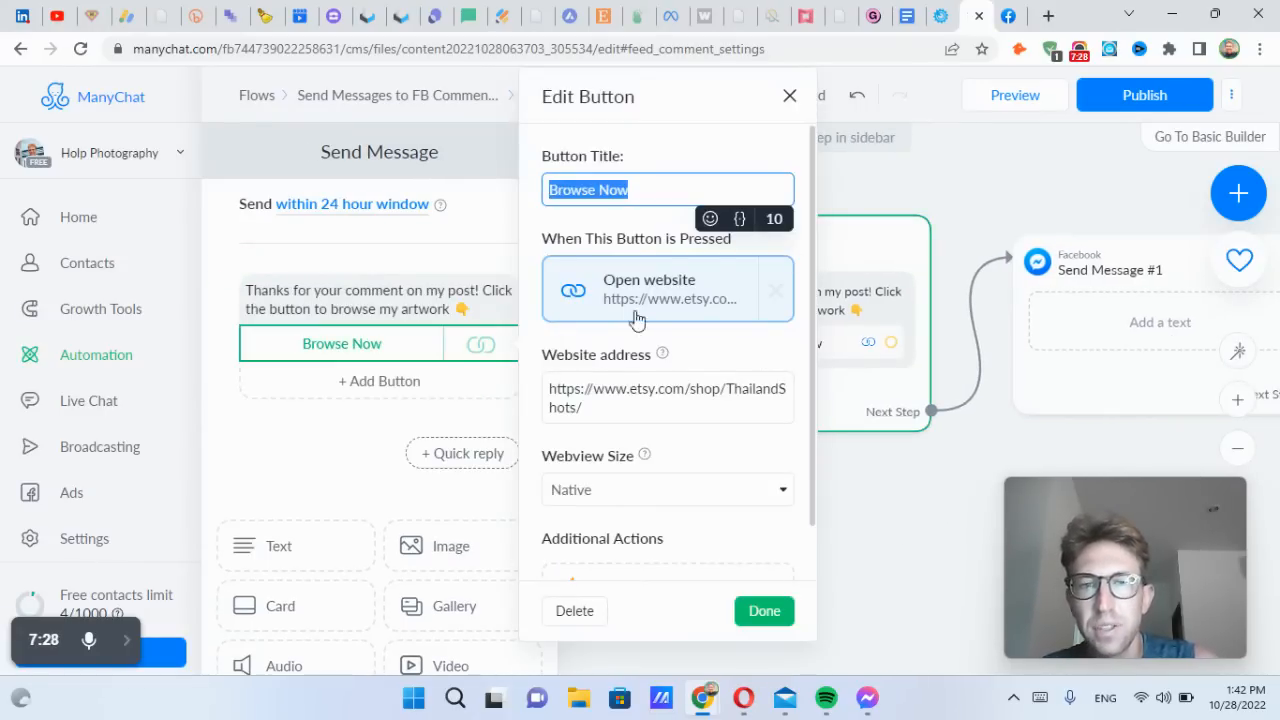
{"action": "left_click", "coordinate": [775, 290]}
{"action": "left_click", "coordinate": [615, 187]}
{"action": "type", "text": "Go To Next Step"}
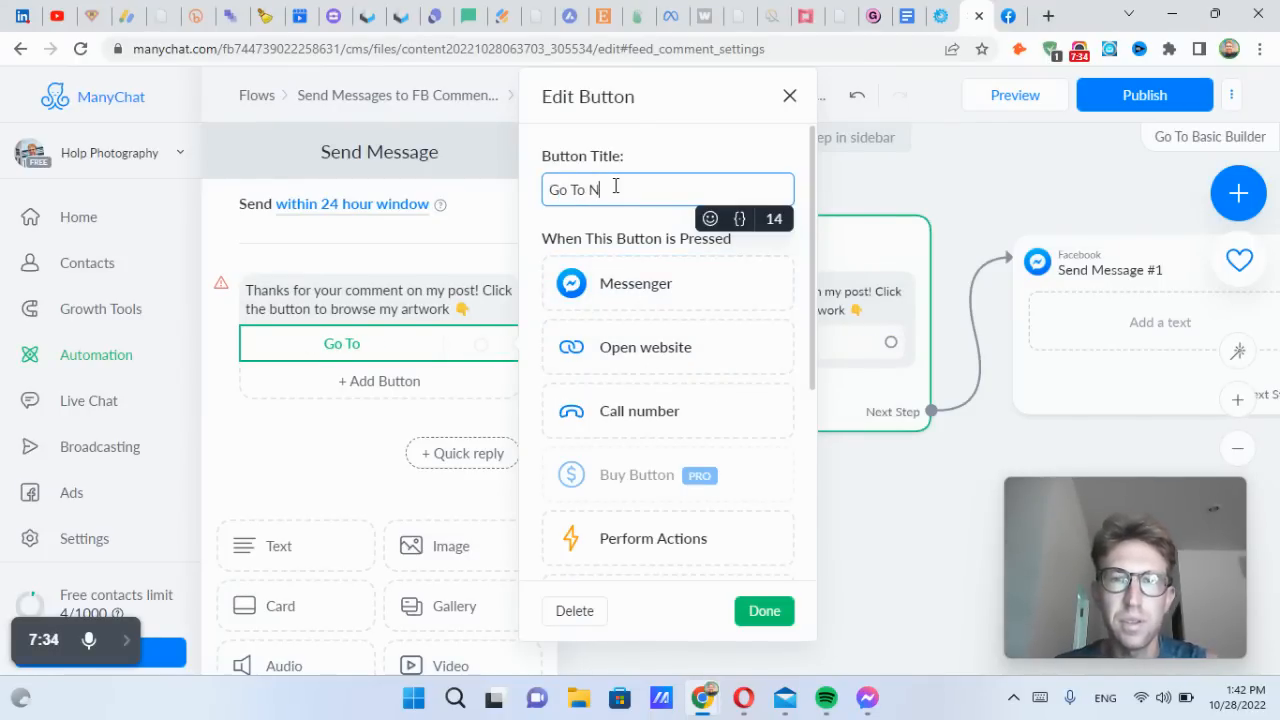
{"action": "left_click", "coordinate": [745, 613]}
Delete the sentence "Click the button to browse my artwork 👇" from the first message
{"action": "left_click", "coordinate": [345, 290]}
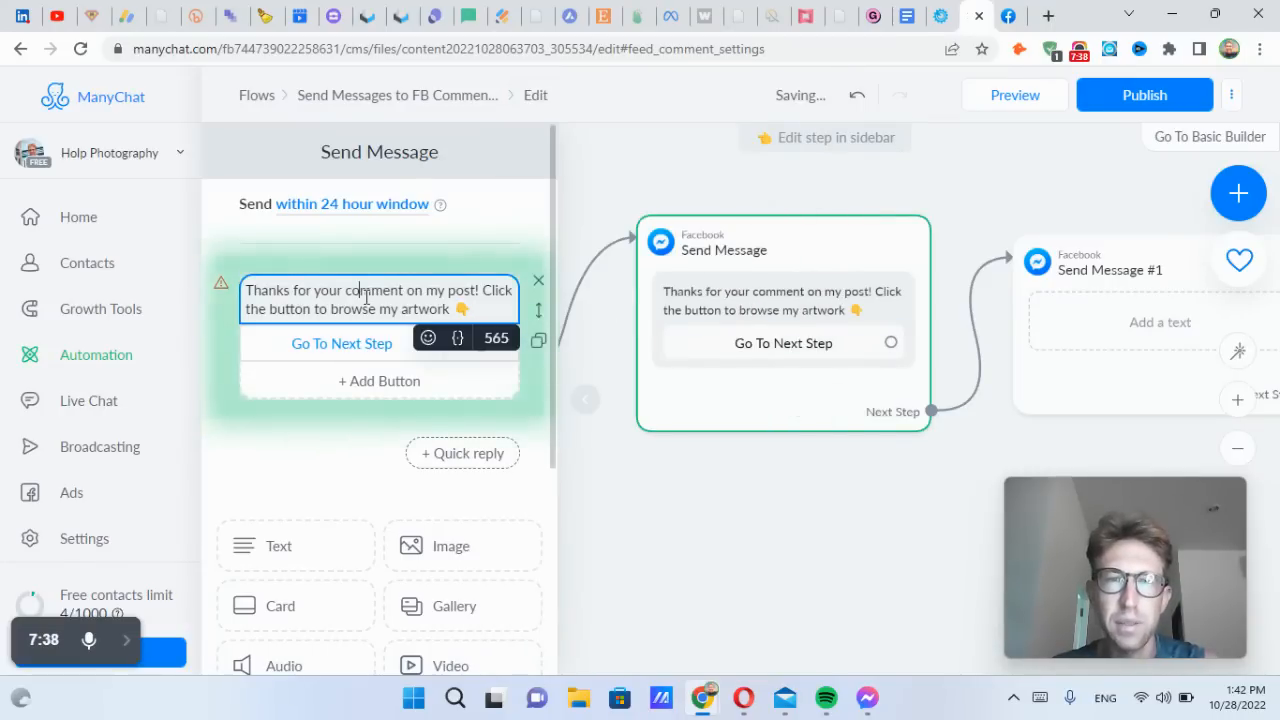
{"action": "left_click_drag", "start_coordinate": [483, 288], "coordinate": [502, 313]}
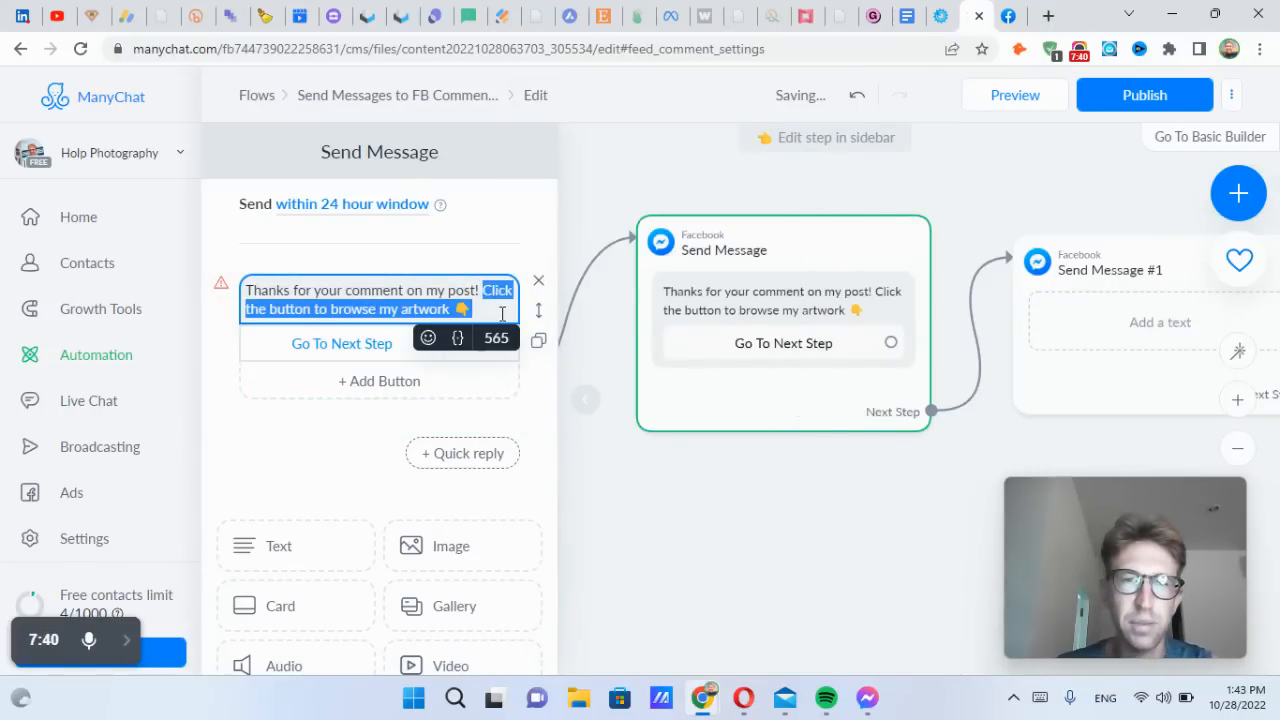
{"action": "key", "text": "BackSpace"}
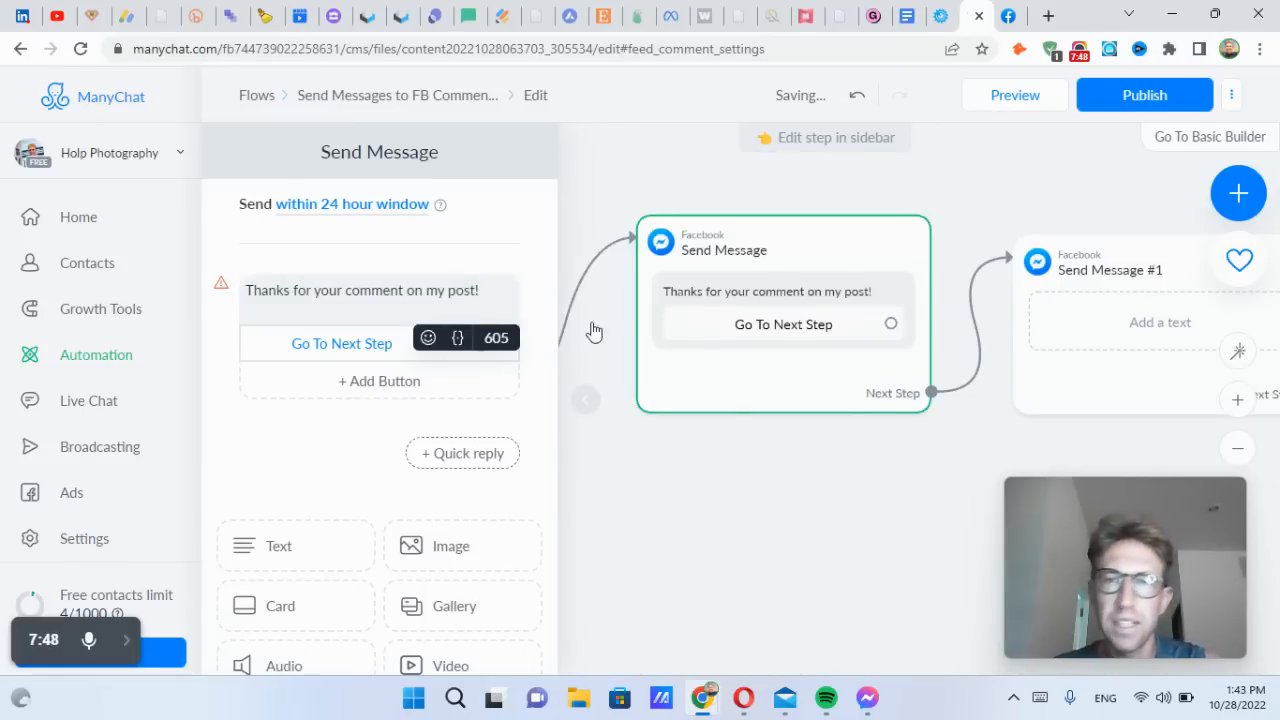
Enter "Click the button to browse my online store 👇" as the text of Send Message #1
{"action": "left_click", "coordinate": [1052, 326]}
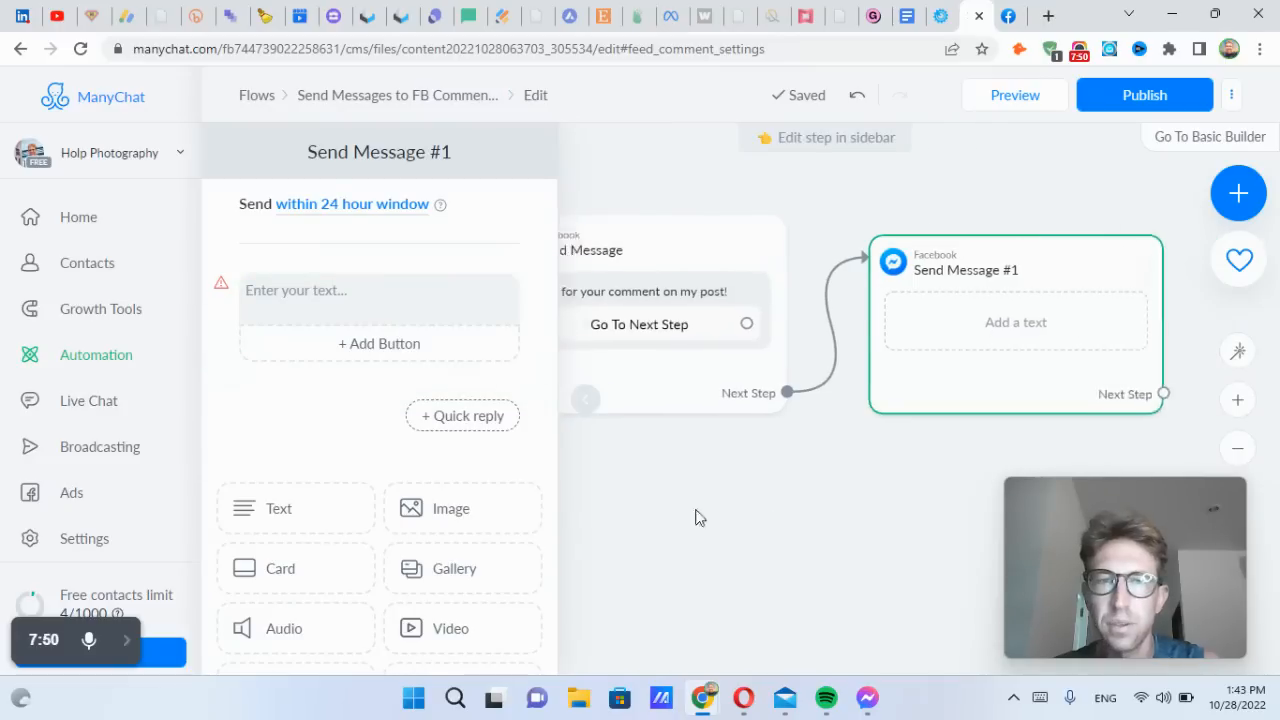
{"action": "left_click", "coordinate": [301, 288]}
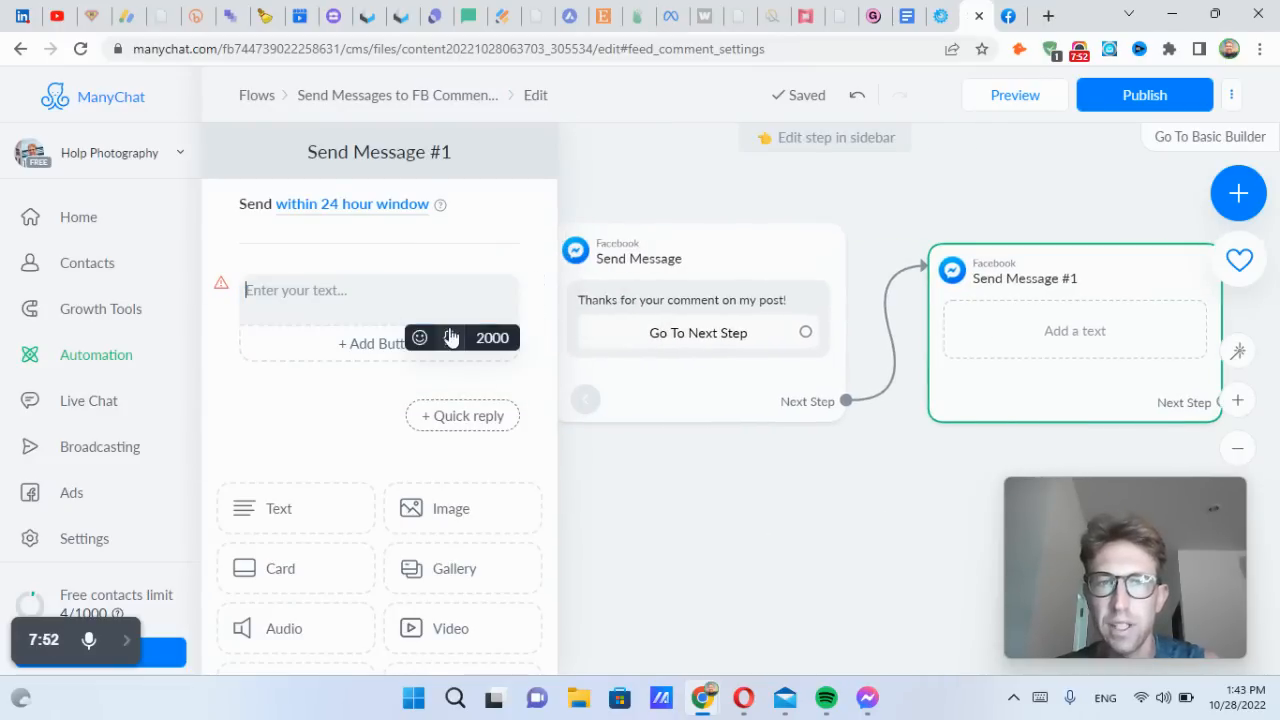
{"action": "type", "text": "Would"}
{"action": "key", "text": "ctrl+a"}
{"action": "type", "text": "ICl"}
{"action": "type", "text": "ick the button to b"}
{"action": "type", "text": "rowse my art"}
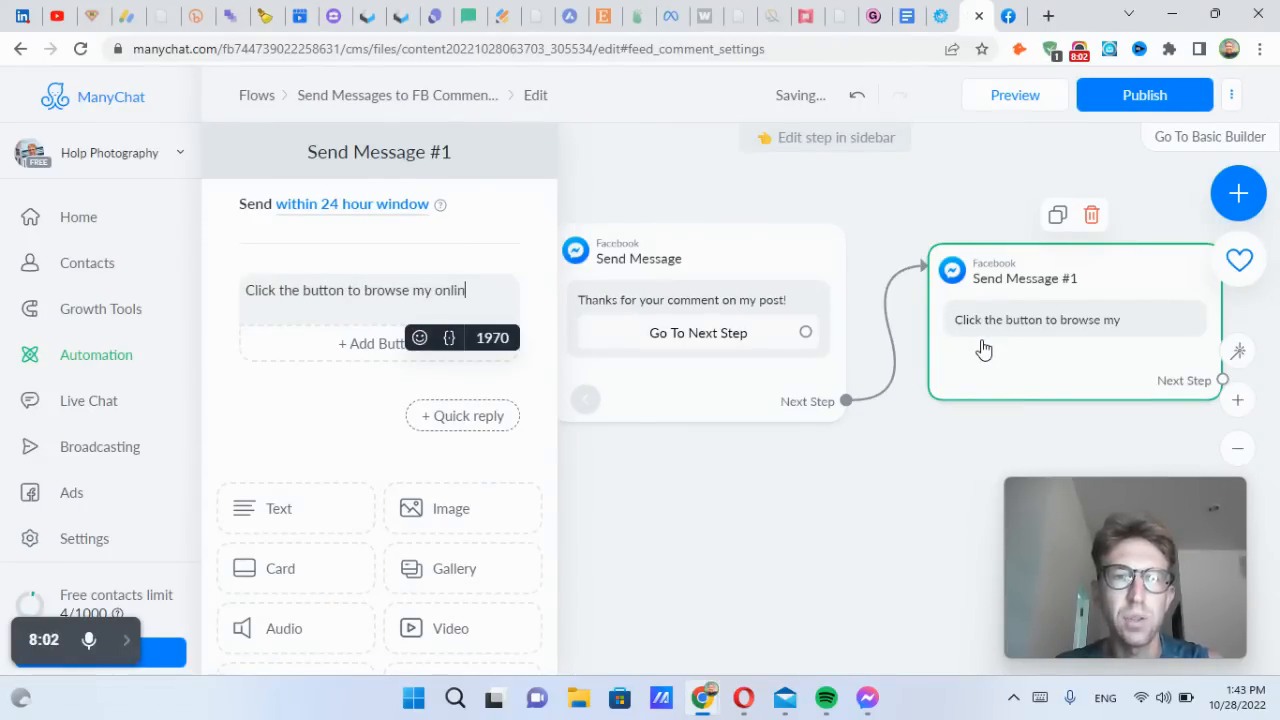
{"action": "type", "text": "tore"}
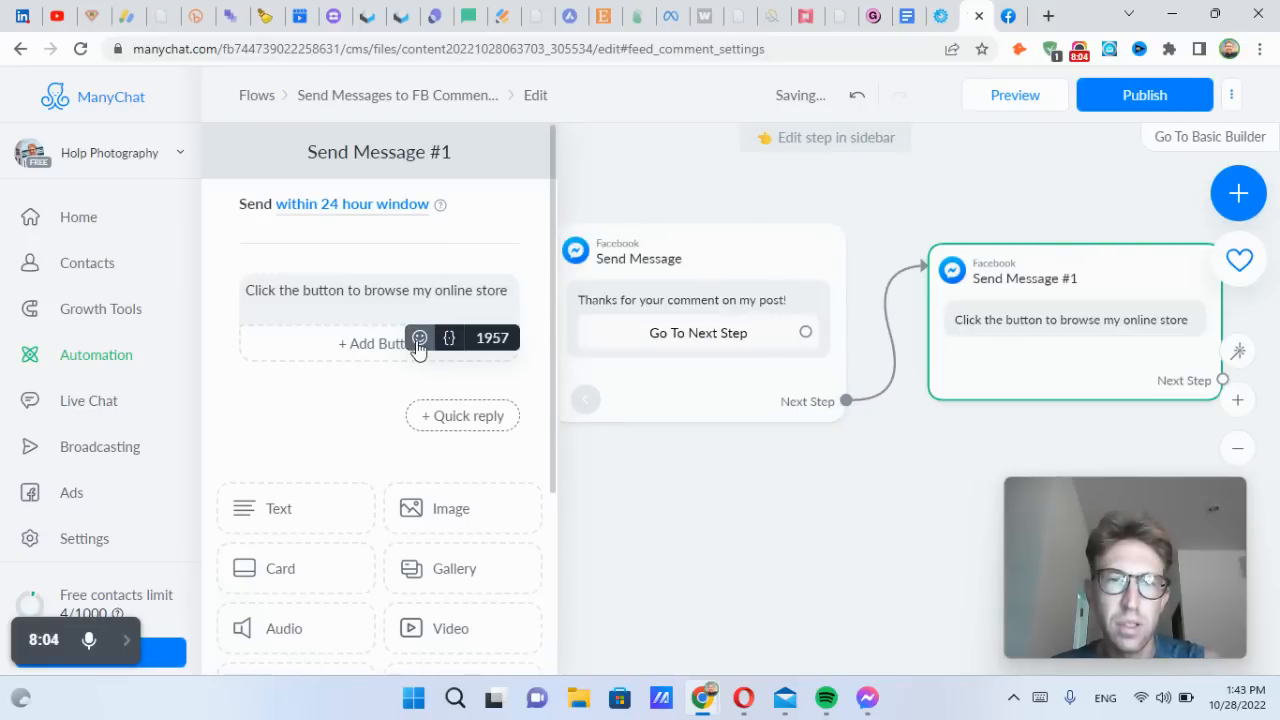
{"action": "left_click", "coordinate": [419, 339]}
{"action": "left_click", "coordinate": [280, 483]}
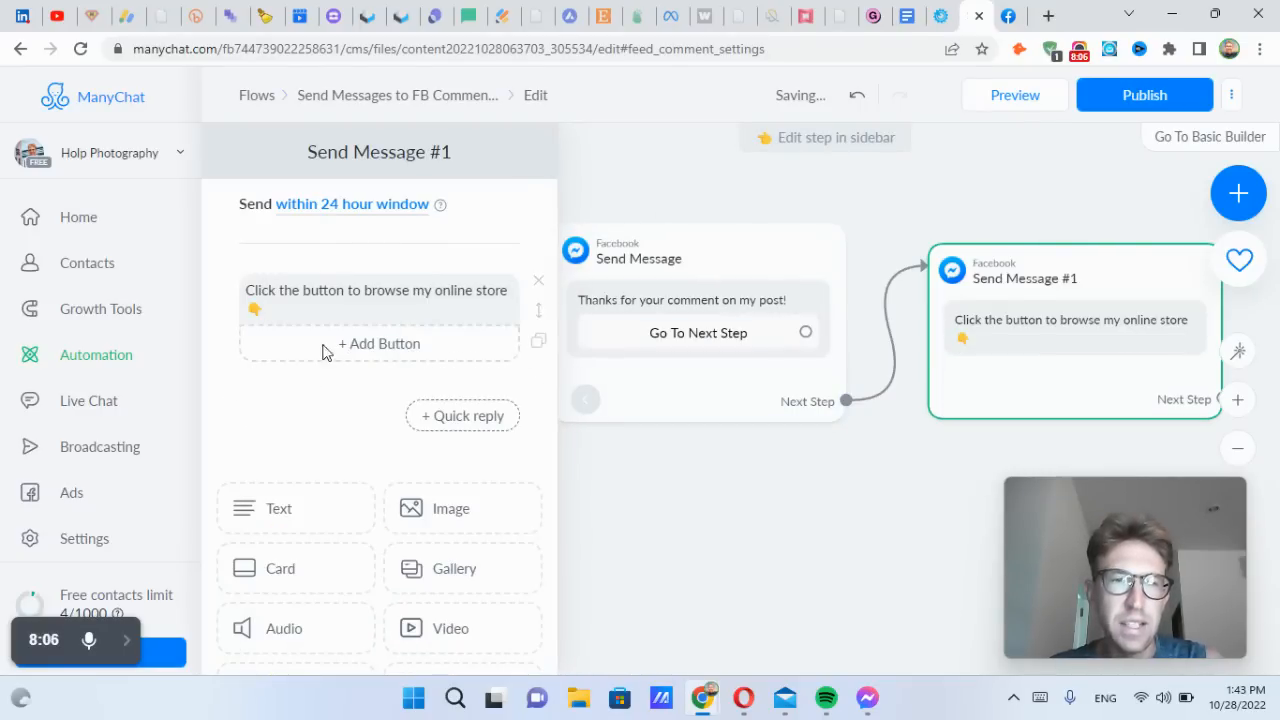
Add a button titled "Browse Now" to Send Message #1 with the Open website action
{"action": "left_click", "coordinate": [338, 343]}
{"action": "left_click", "coordinate": [668, 348]}
{"action": "left_click", "coordinate": [615, 185]}
{"action": "type", "text": "Bro"}
{"action": "key", "text": "ctrl+a"}
{"action": "type", "text": "Browse Now"}
{"action": "key", "text": "Home"}
{"action": "type", "text": "B"}
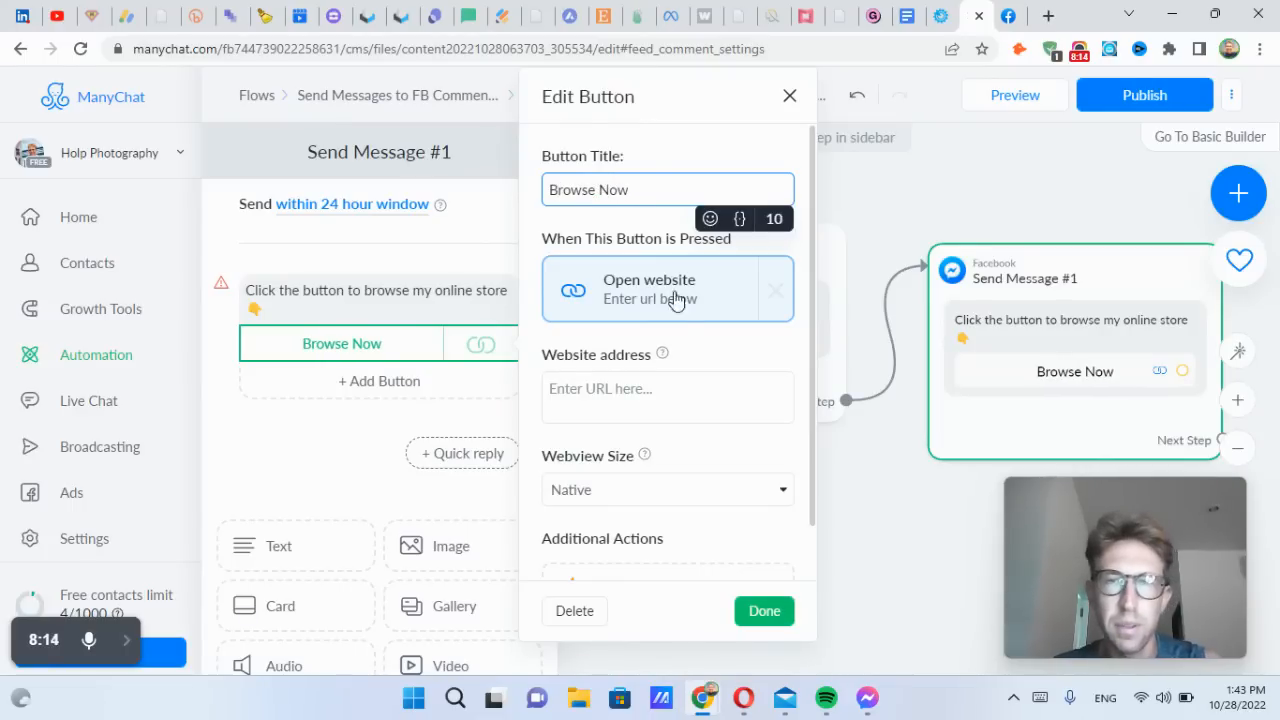
{"action": "left_click", "coordinate": [635, 403]}
{"action": "type", "text": "https://www.etsy.com/shop/ThelandShots/"}
{"action": "left_click", "coordinate": [765, 611]}
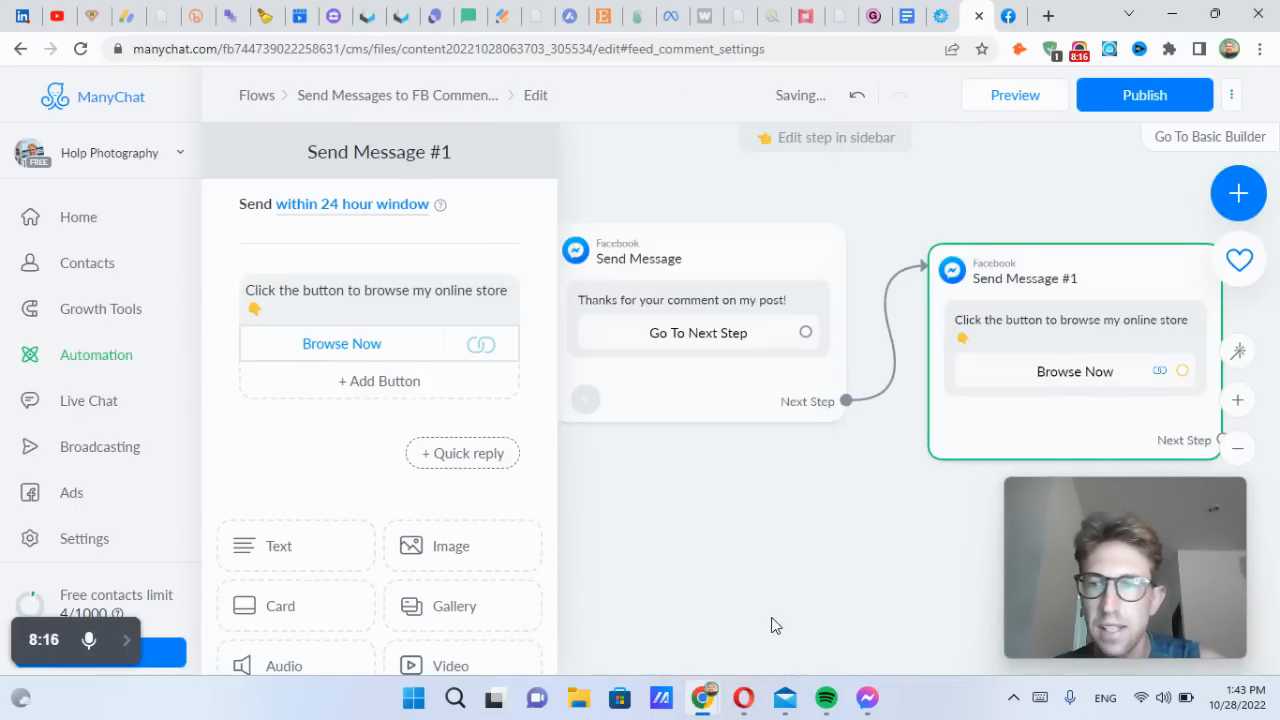
{"action": "left_click_drag", "start_coordinate": [794, 489], "coordinate": [854, 527]}
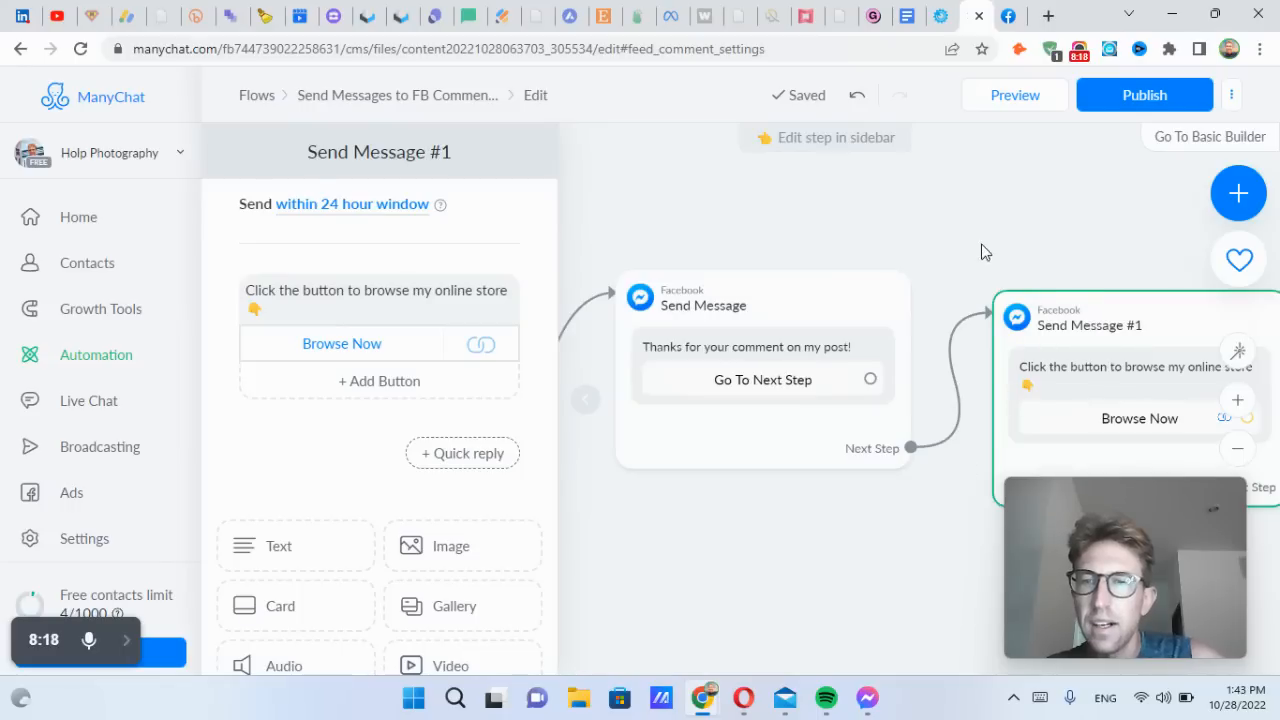
Remove the Next Step connection between the two messages and link the Go To Next Step button to Send Message #1
{"action": "left_click_drag", "start_coordinate": [981, 244], "coordinate": [1012, 254]}
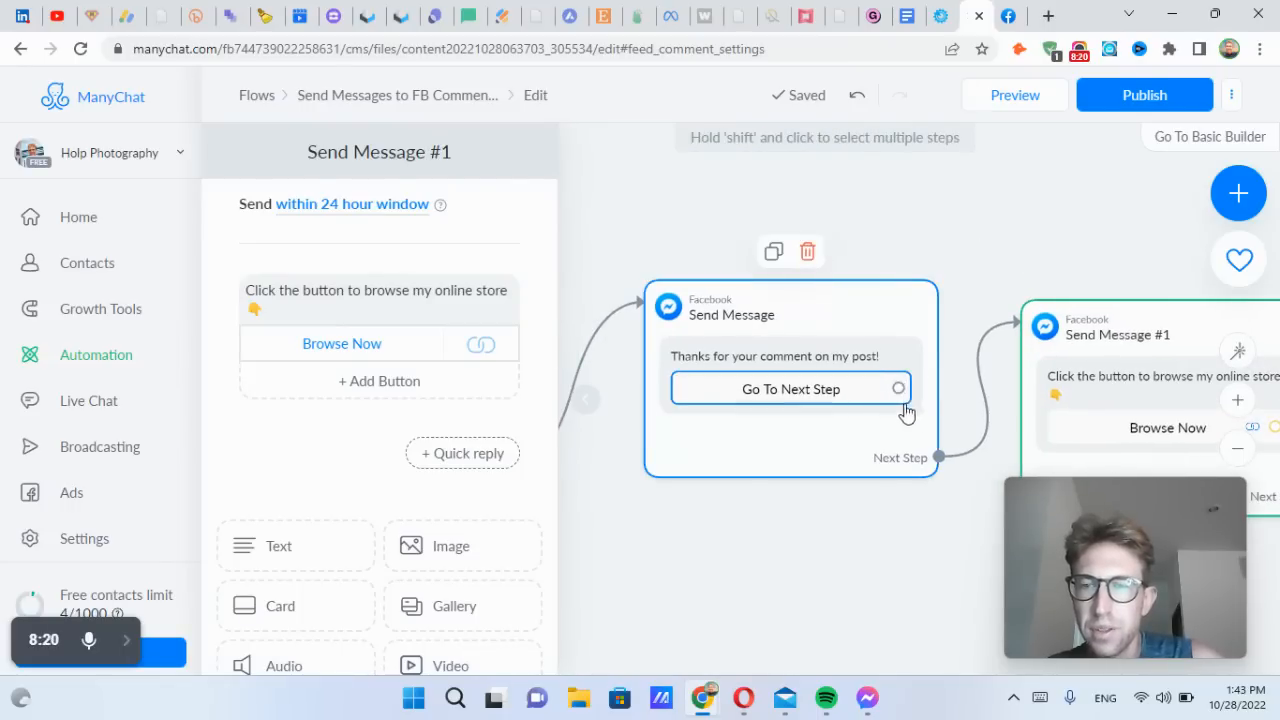
{"action": "mouse_move", "coordinate": [988, 345]}
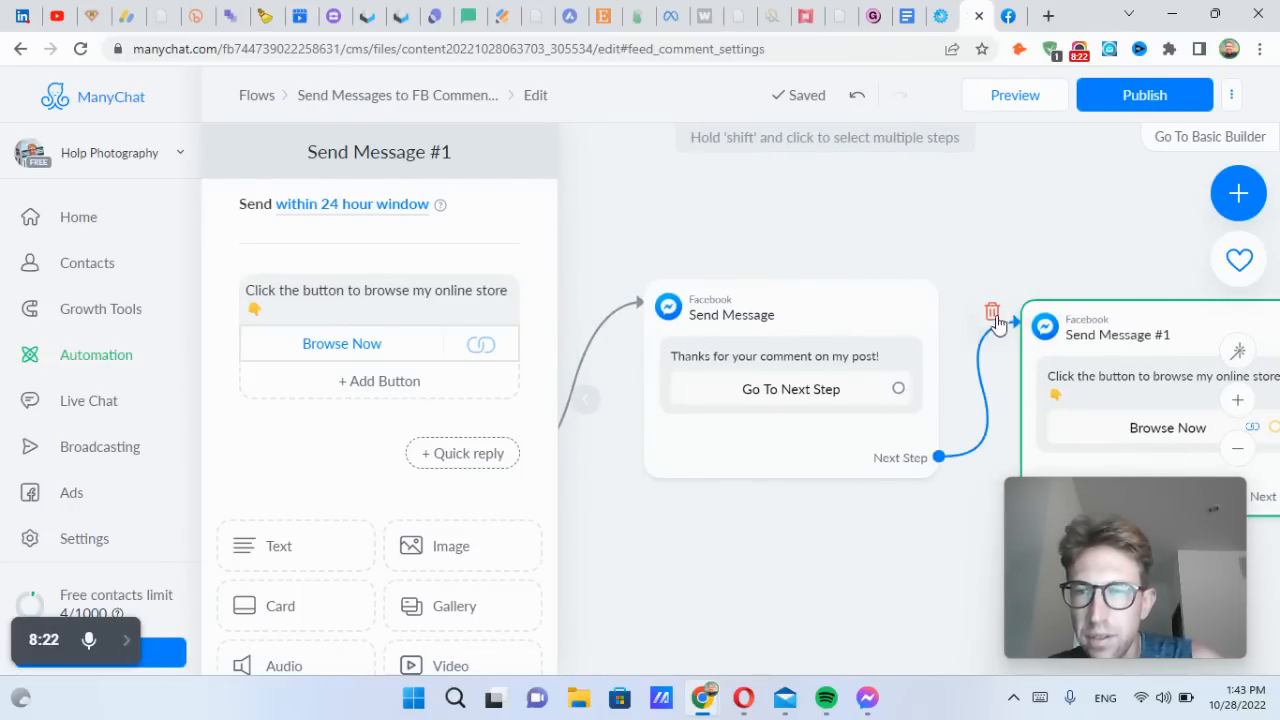
{"action": "left_click", "coordinate": [983, 313]}
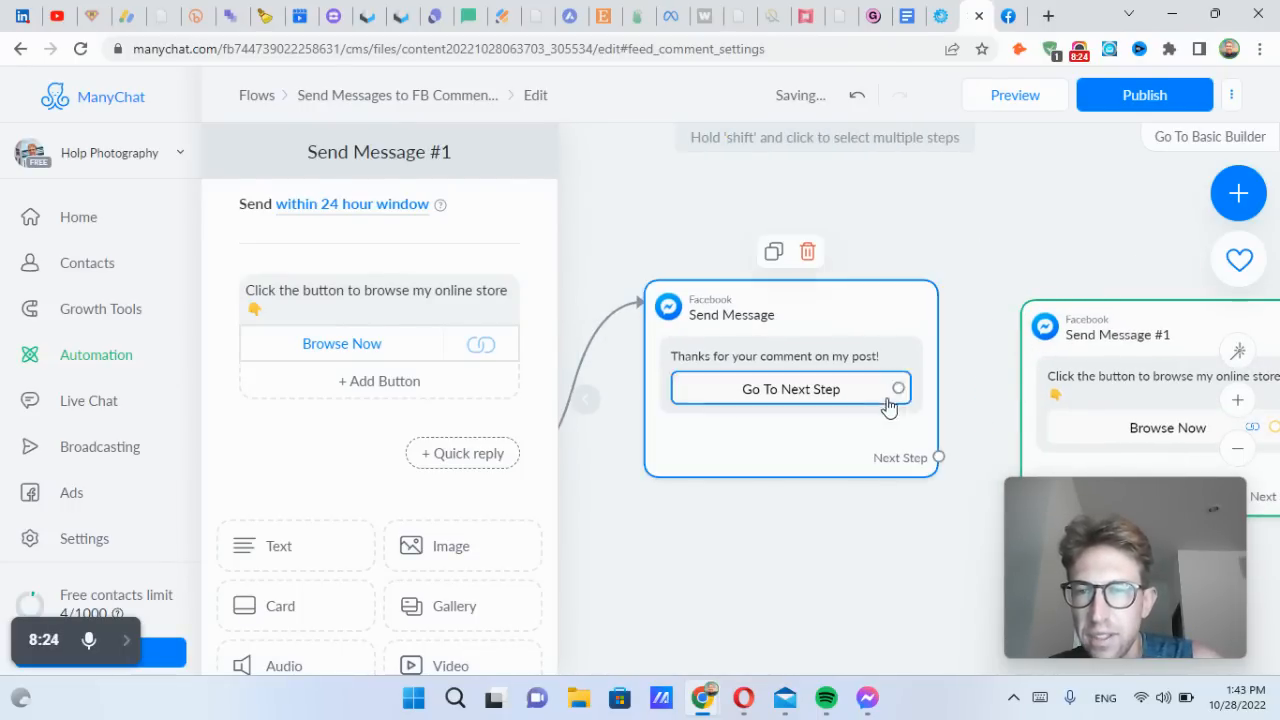
{"action": "left_click_drag", "start_coordinate": [898, 390], "coordinate": [1045, 391]}
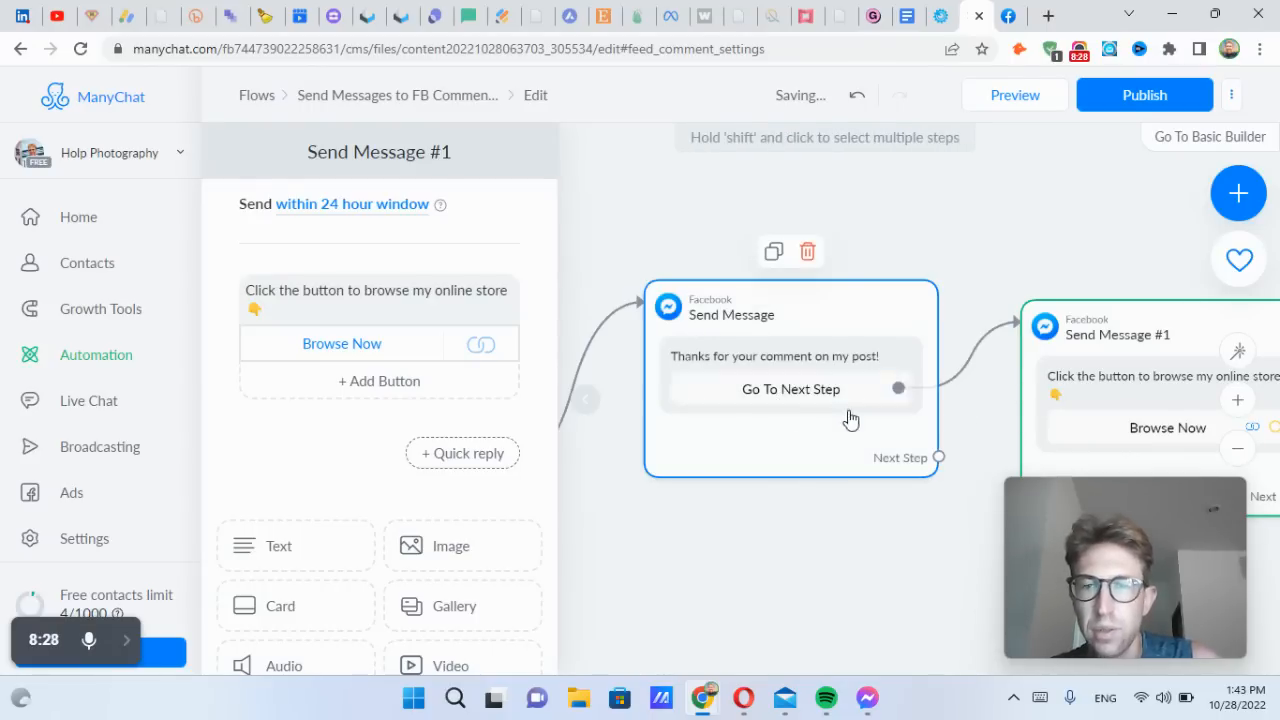
Review the settings of the Browse Now button in Send Message #1 and close them
{"action": "left_click_drag", "start_coordinate": [1001, 392], "coordinate": [867, 366]}
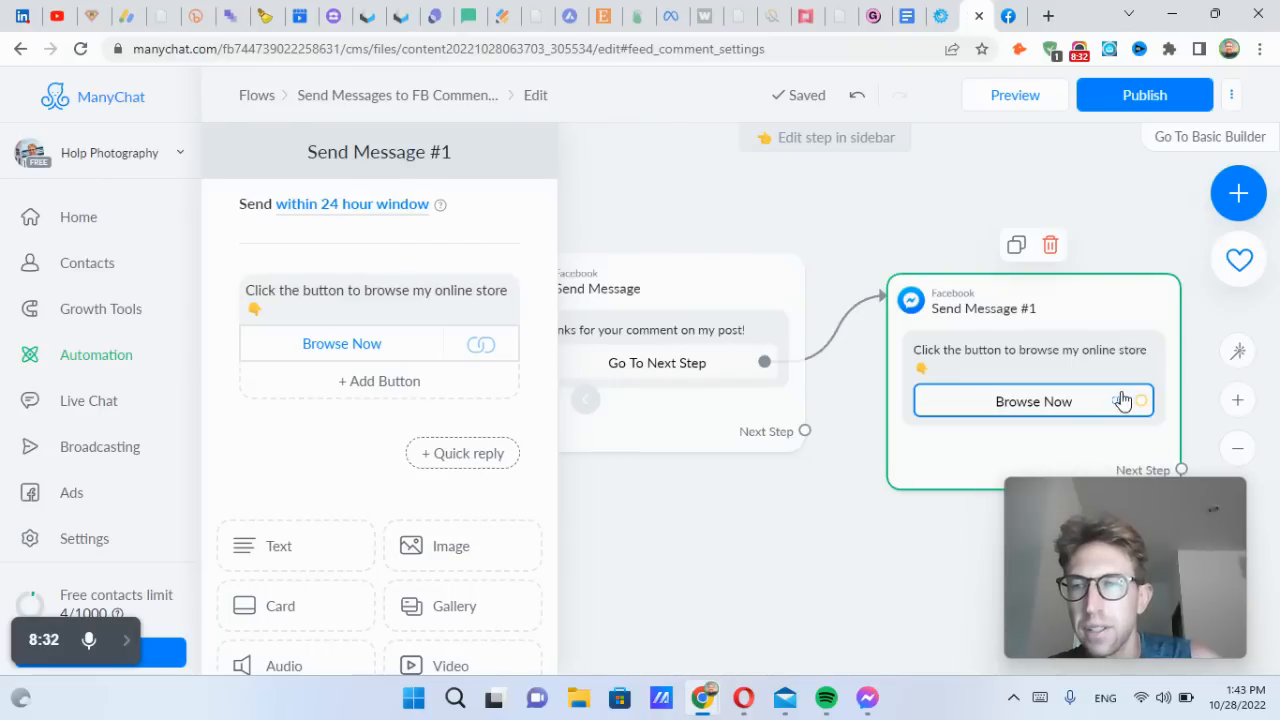
{"action": "left_click", "coordinate": [1058, 403]}
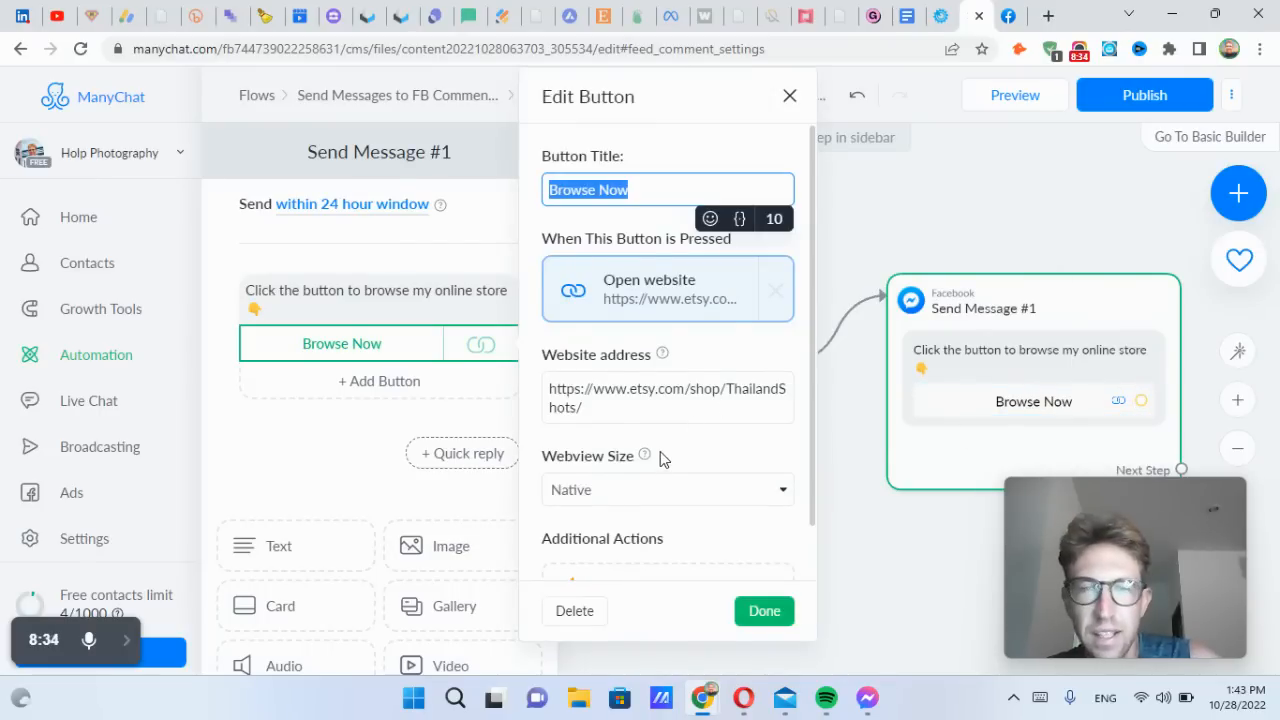
{"action": "scroll", "coordinate": [660, 458], "scroll_direction": "down", "scroll_amount": 1}
{"action": "left_click", "coordinate": [762, 611]}
Try to enable the Facebook Comments 2.0 trigger in the Starting Step, and publish the flow
{"action": "left_click_drag", "start_coordinate": [805, 431], "coordinate": [772, 412]}
{"action": "left_click_drag", "start_coordinate": [787, 517], "coordinate": [910, 565]}
{"action": "left_click_drag", "start_coordinate": [646, 251], "coordinate": [997, 243]}
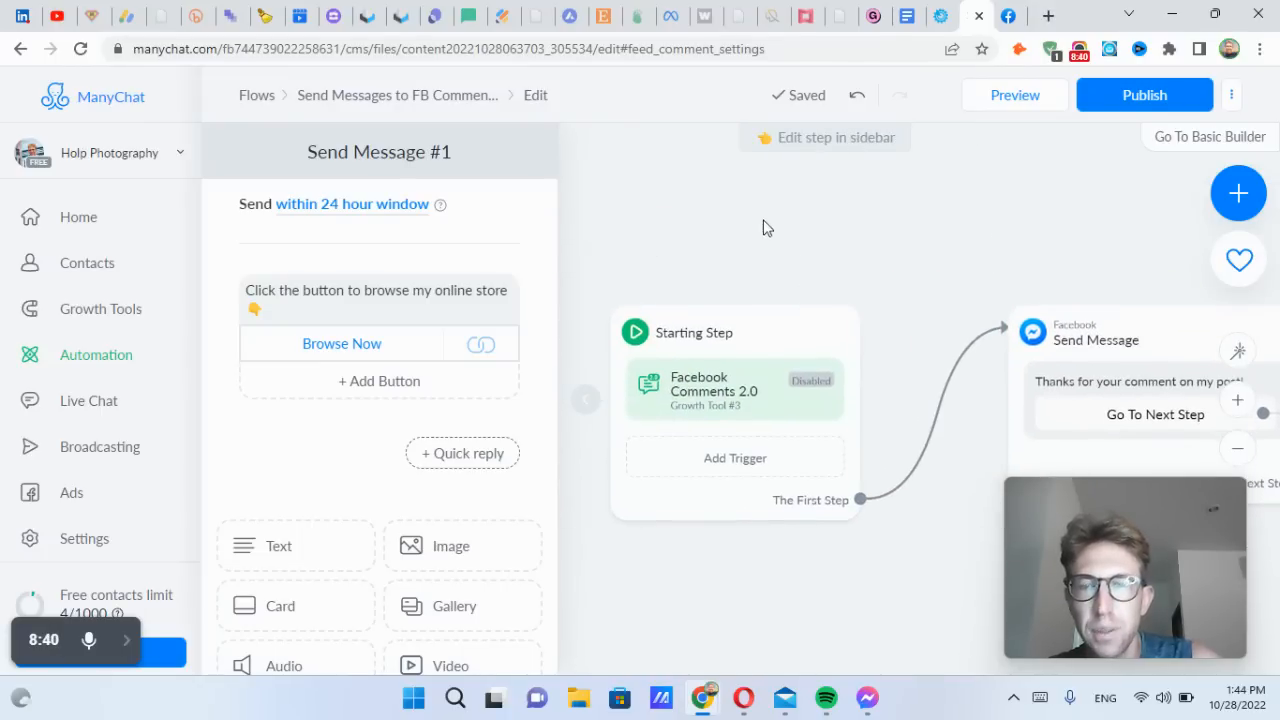
{"action": "left_click", "coordinate": [799, 400]}
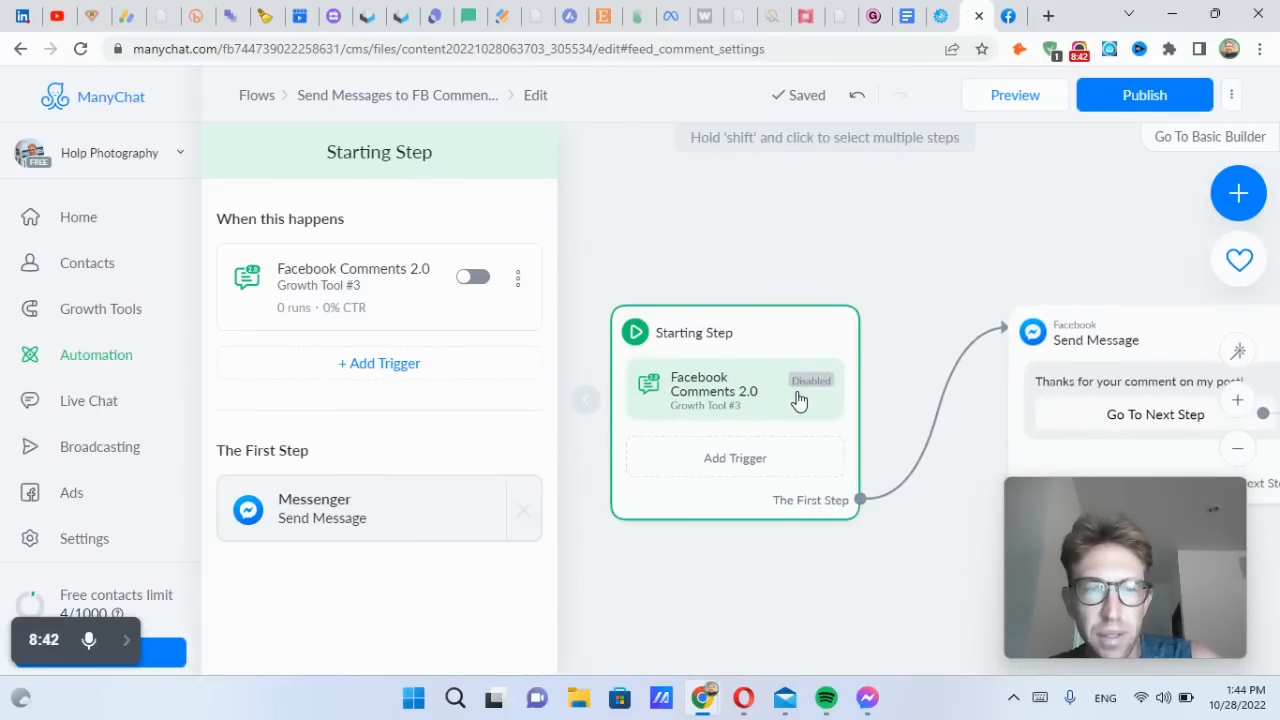
{"action": "left_click", "coordinate": [466, 280]}
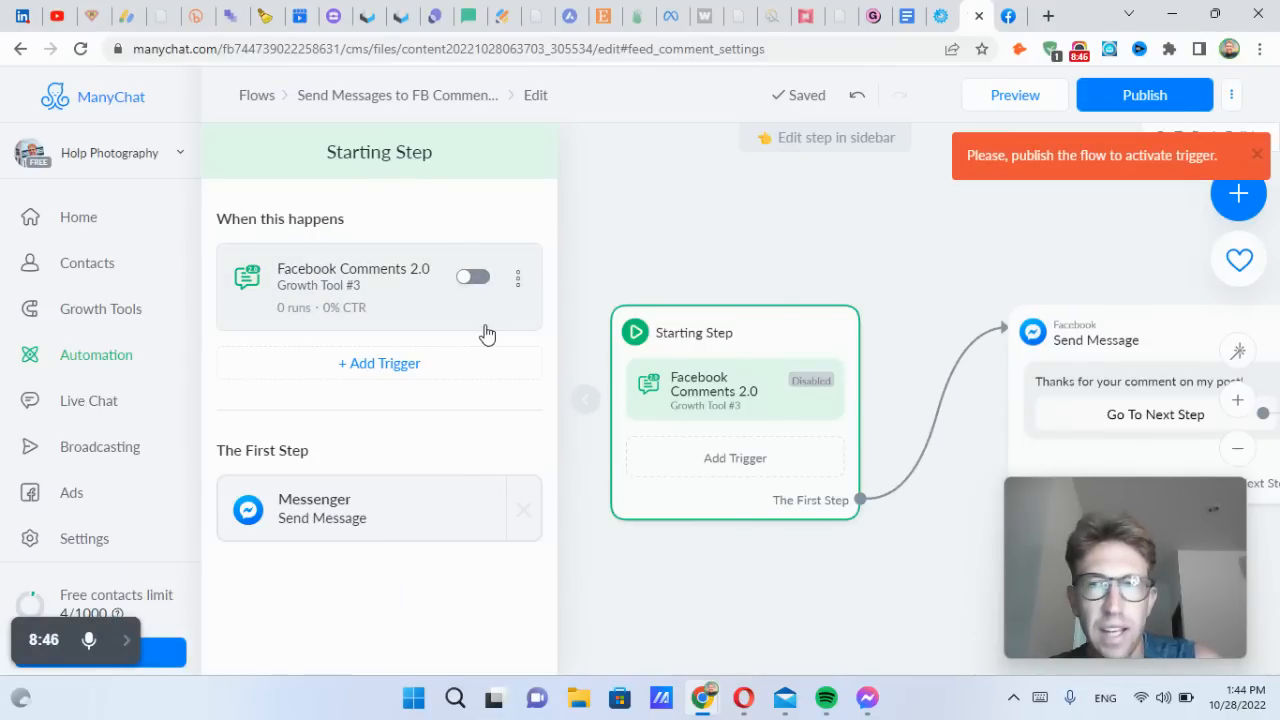
{"action": "left_click", "coordinate": [1168, 99]}
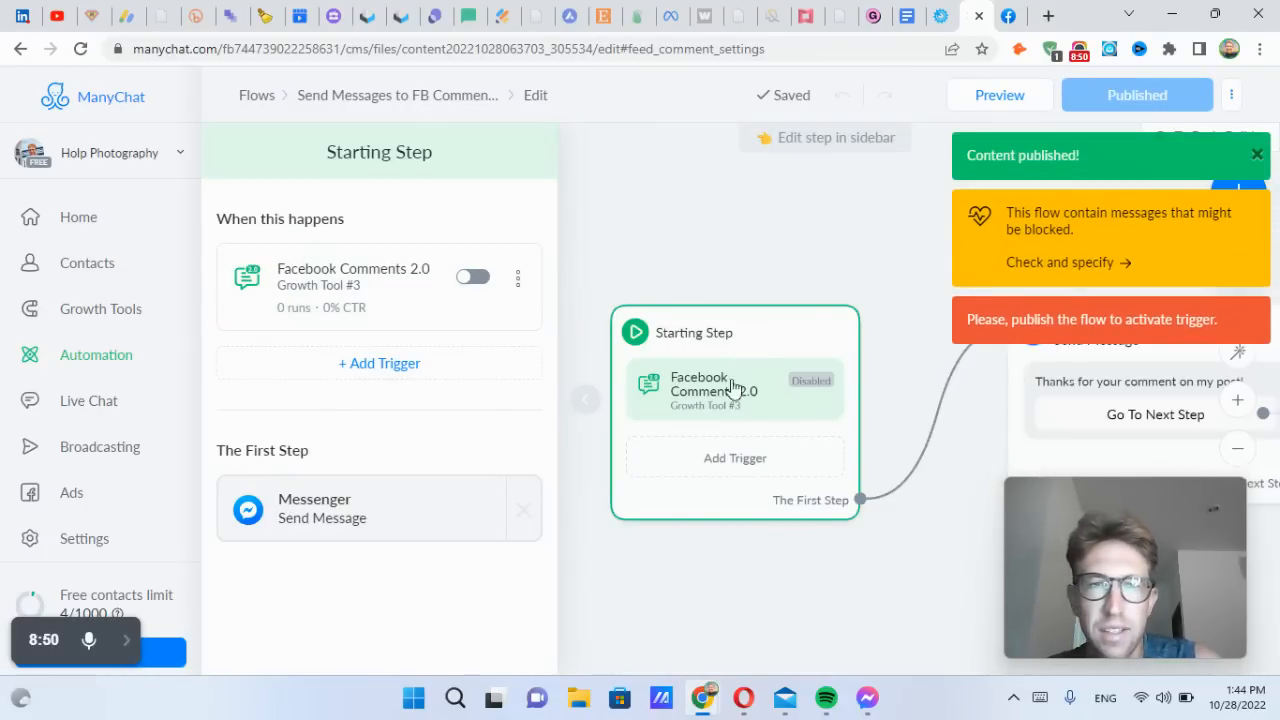
Set the first Send Message step to be sent as Comment Reply
{"action": "left_click", "coordinate": [1137, 413]}
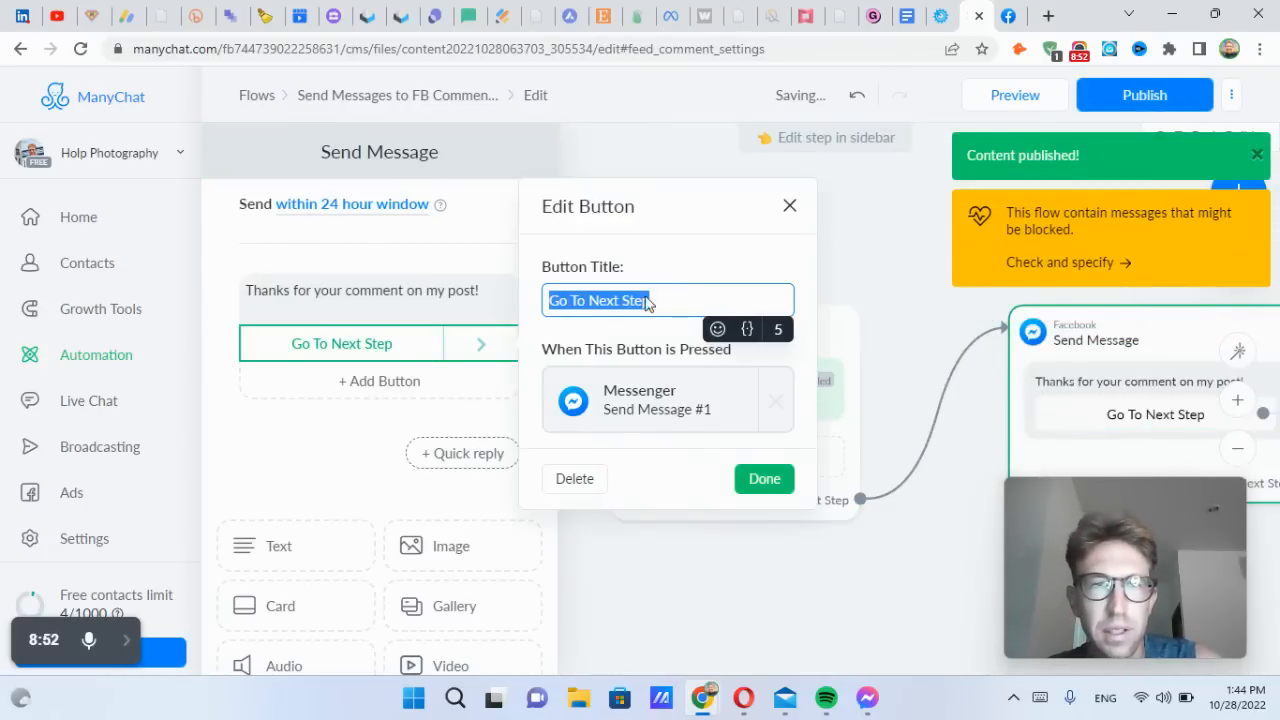
{"action": "left_click", "coordinate": [324, 204]}
{"action": "left_click", "coordinate": [374, 216]}
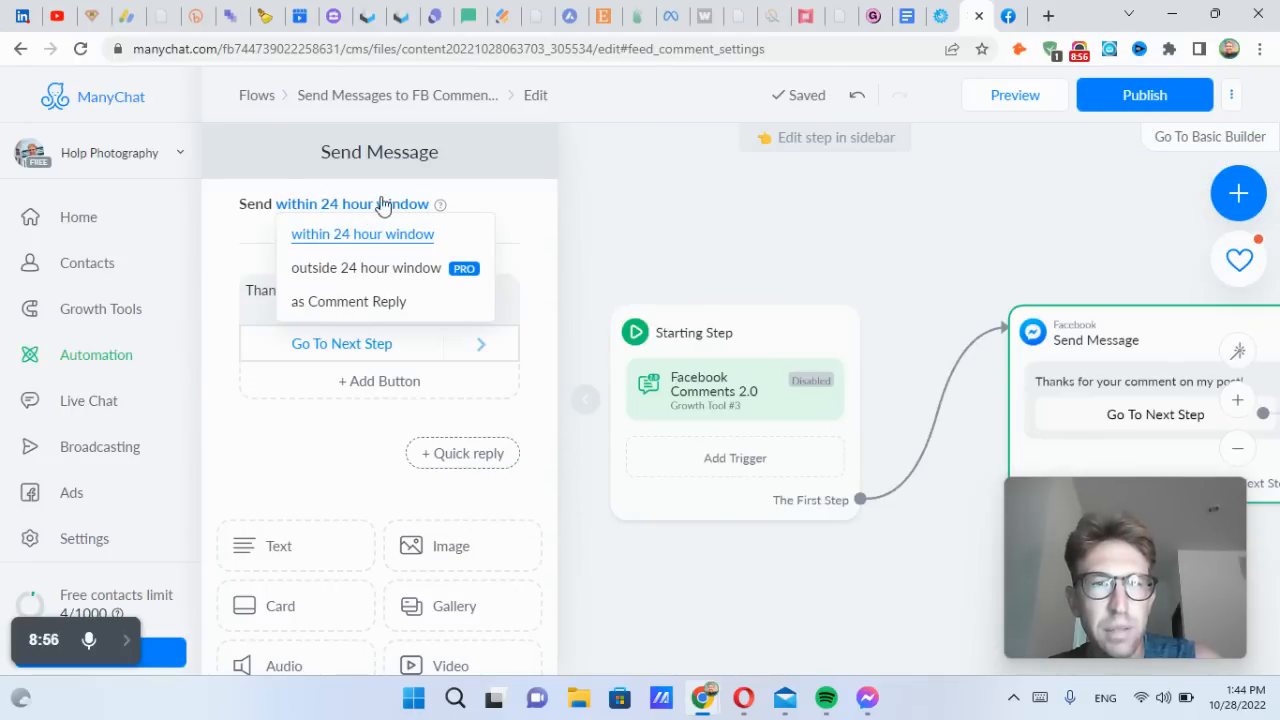
{"action": "left_click", "coordinate": [366, 304]}
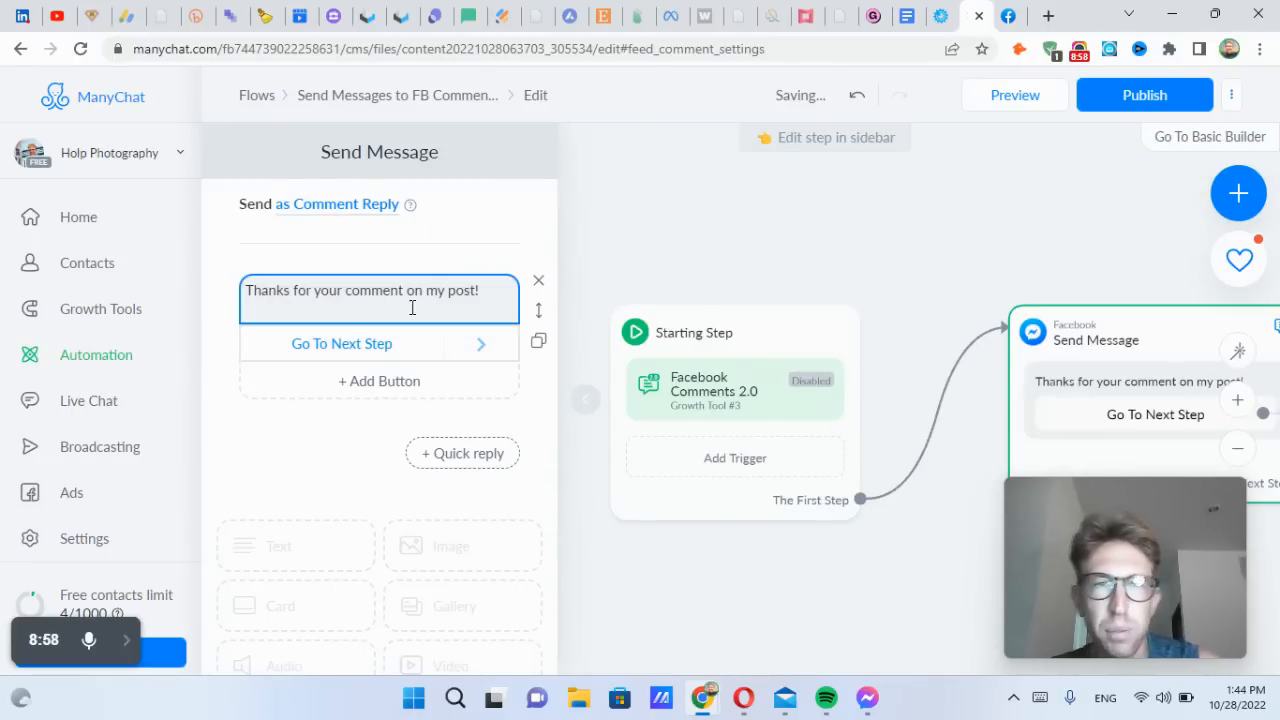
Check the sending option of Send Message #1 and the sending choices of the first Send Message step
{"action": "left_click_drag", "start_coordinate": [879, 241], "coordinate": [614, 223]}
{"action": "left_click", "coordinate": [1185, 340]}
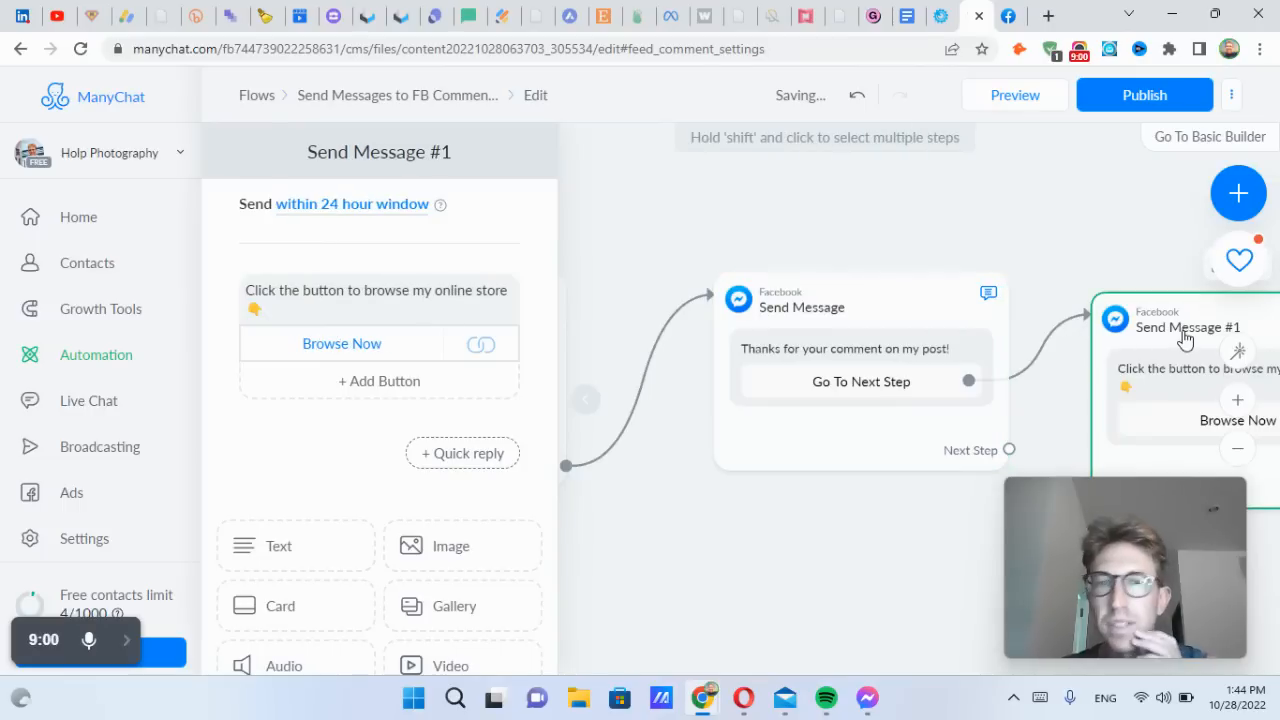
{"action": "left_click_drag", "start_coordinate": [685, 229], "coordinate": [868, 230]}
{"action": "left_click_drag", "start_coordinate": [726, 232], "coordinate": [835, 233]}
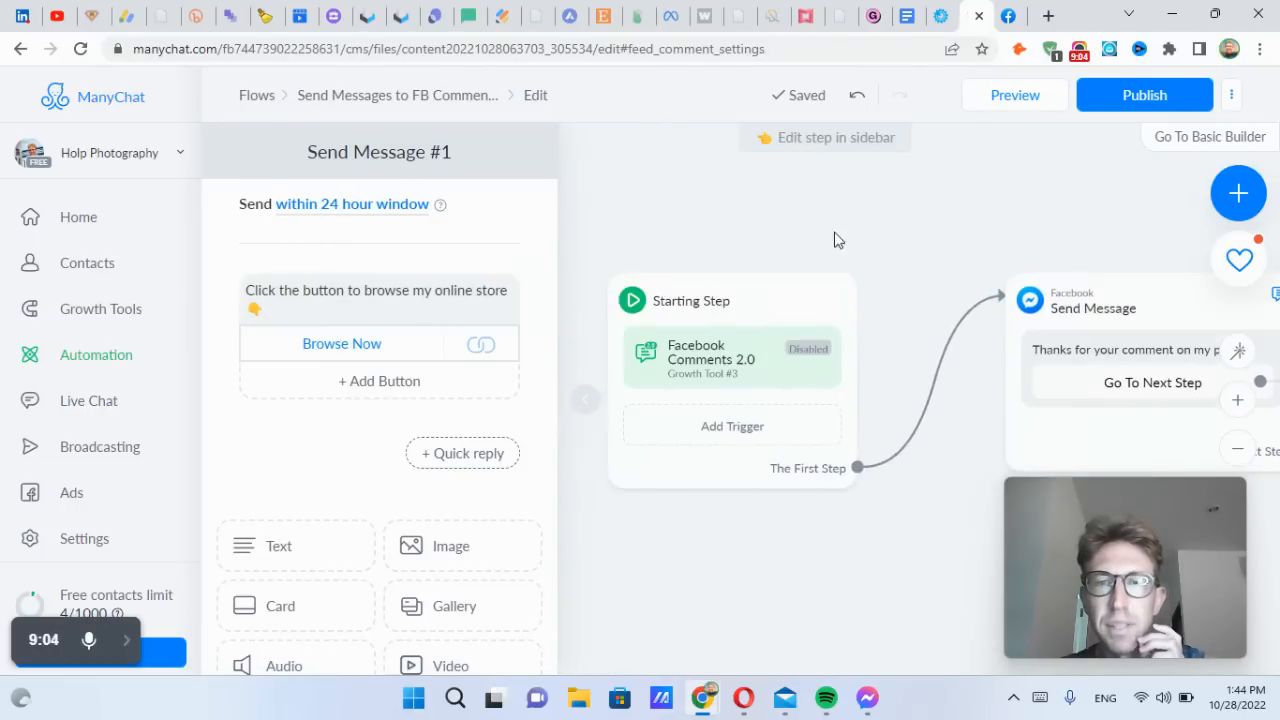
{"action": "left_click", "coordinate": [1125, 305]}
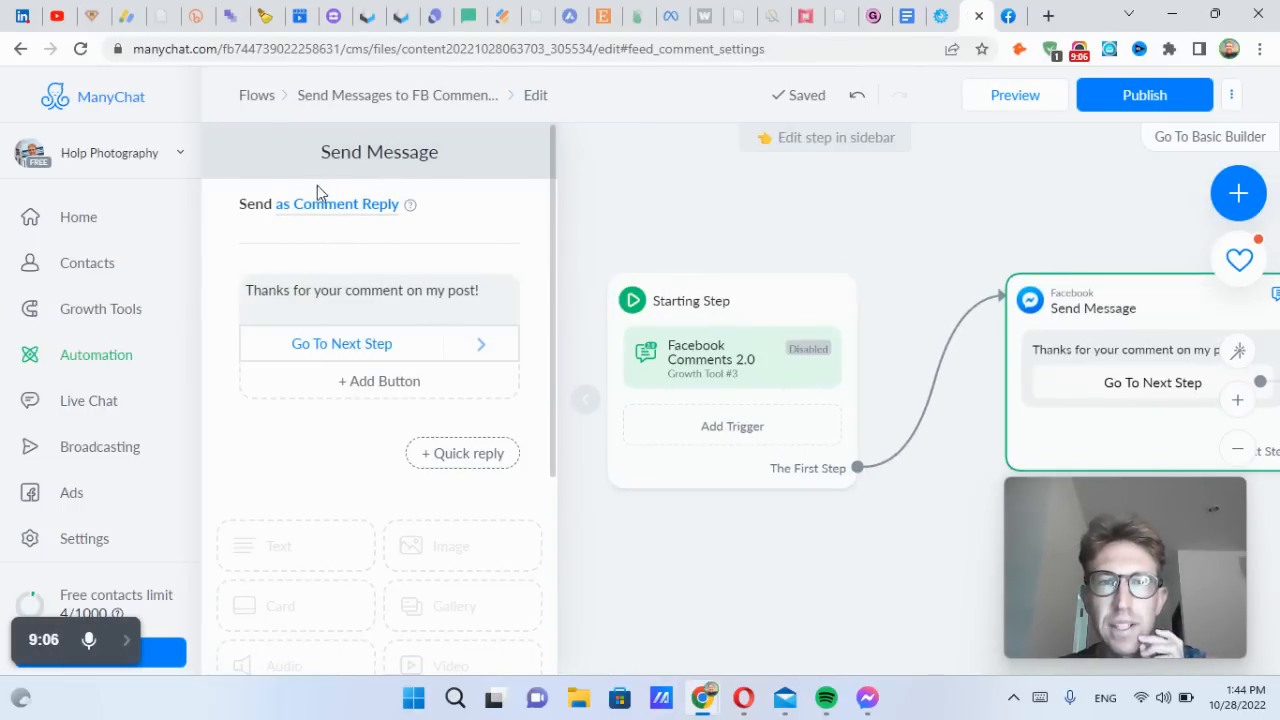
{"action": "left_click", "coordinate": [330, 204]}
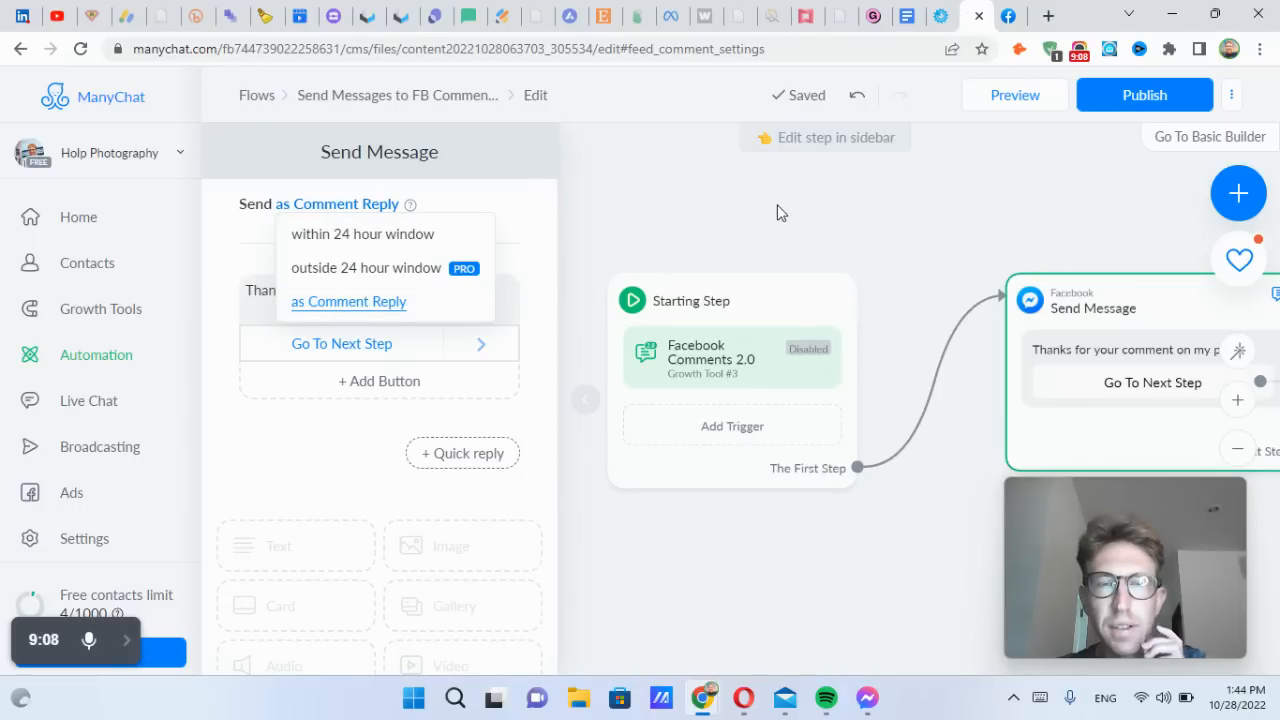
Enable the Facebook Comments 2.0 trigger in the Starting Step
{"action": "left_click", "coordinate": [716, 356]}
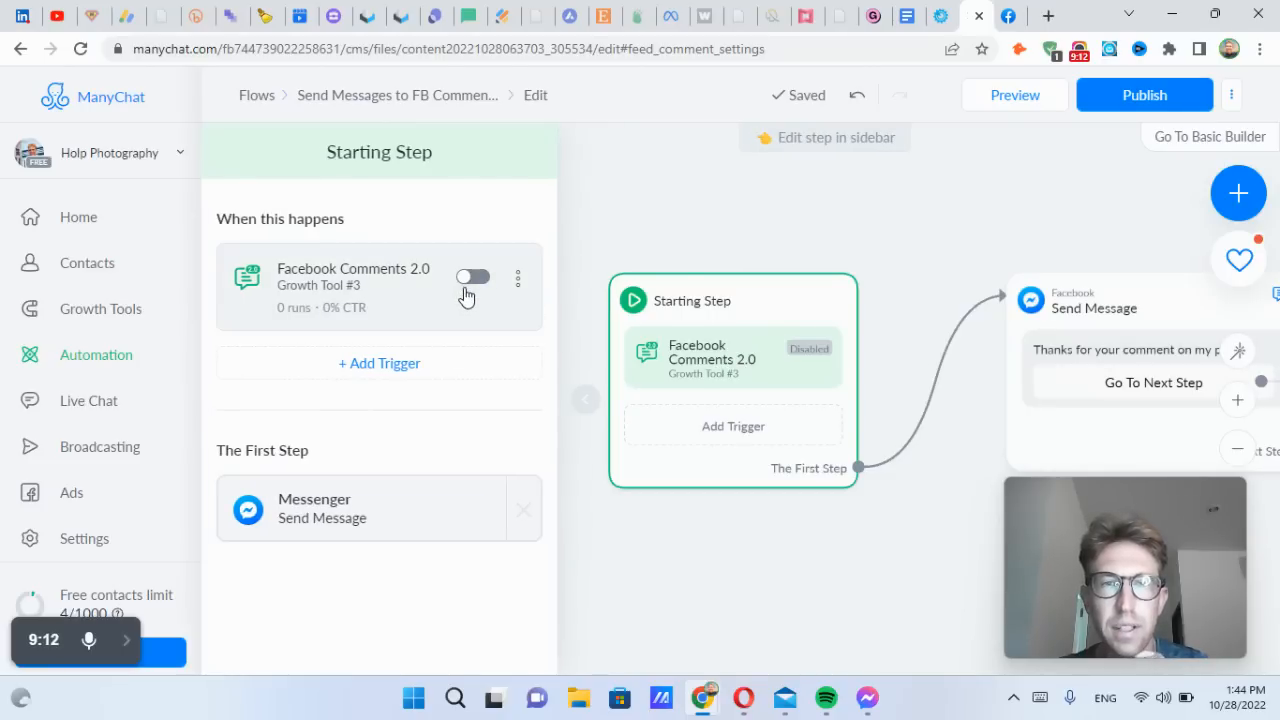
{"action": "left_click", "coordinate": [464, 280]}
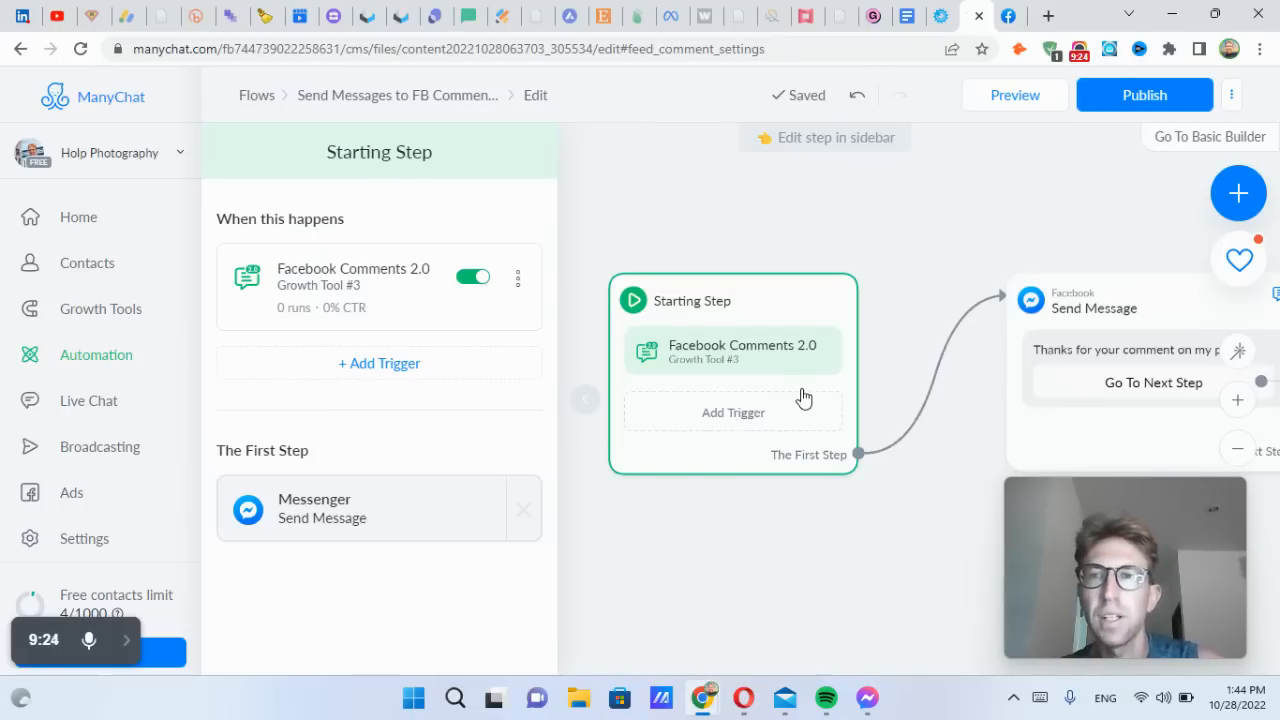
Check which Facebook post the Facebook Comments 2.0 growth tool tracks against the Facebook page
{"action": "left_click", "coordinate": [1005, 14]}
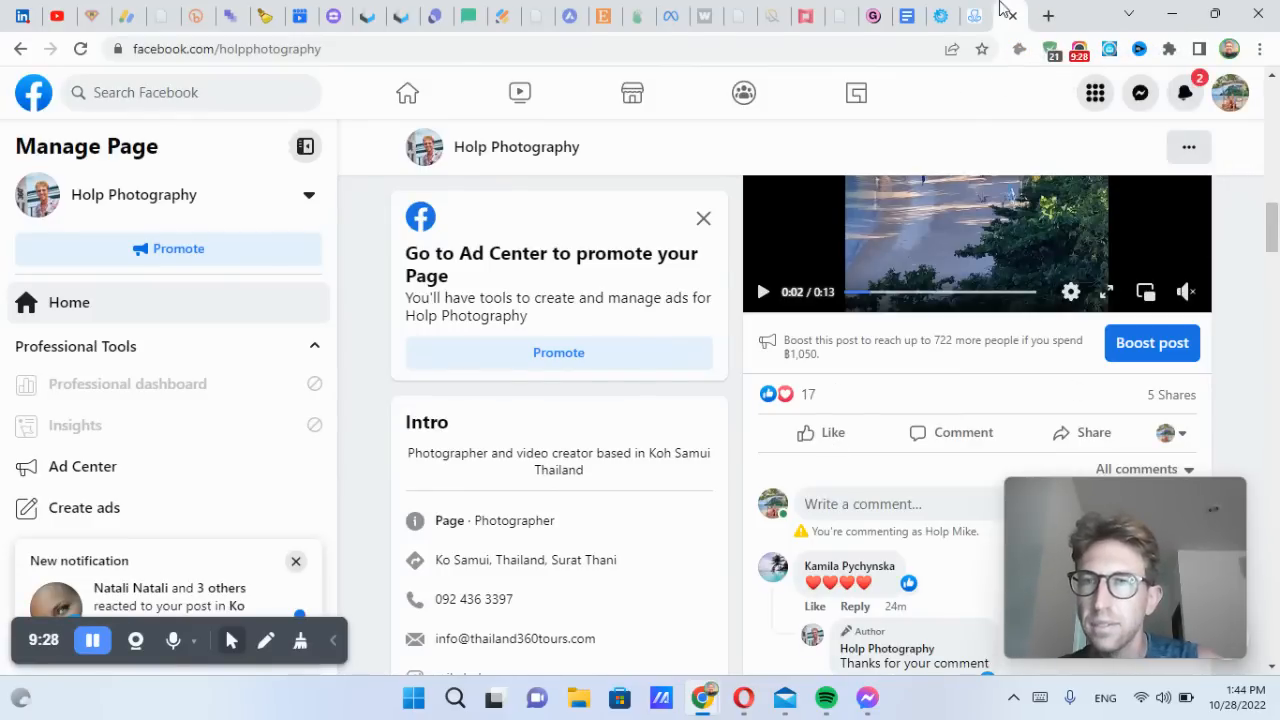
{"action": "left_click", "coordinate": [948, 15]}
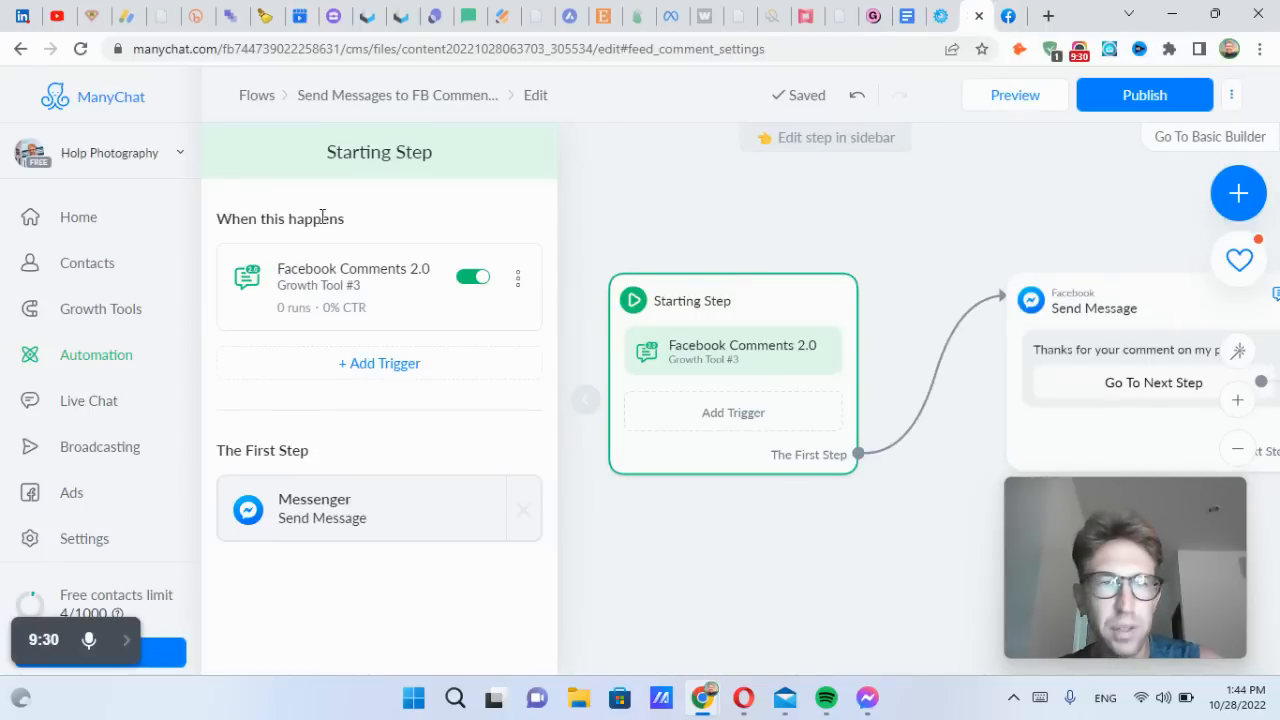
{"action": "left_click", "coordinate": [345, 298]}
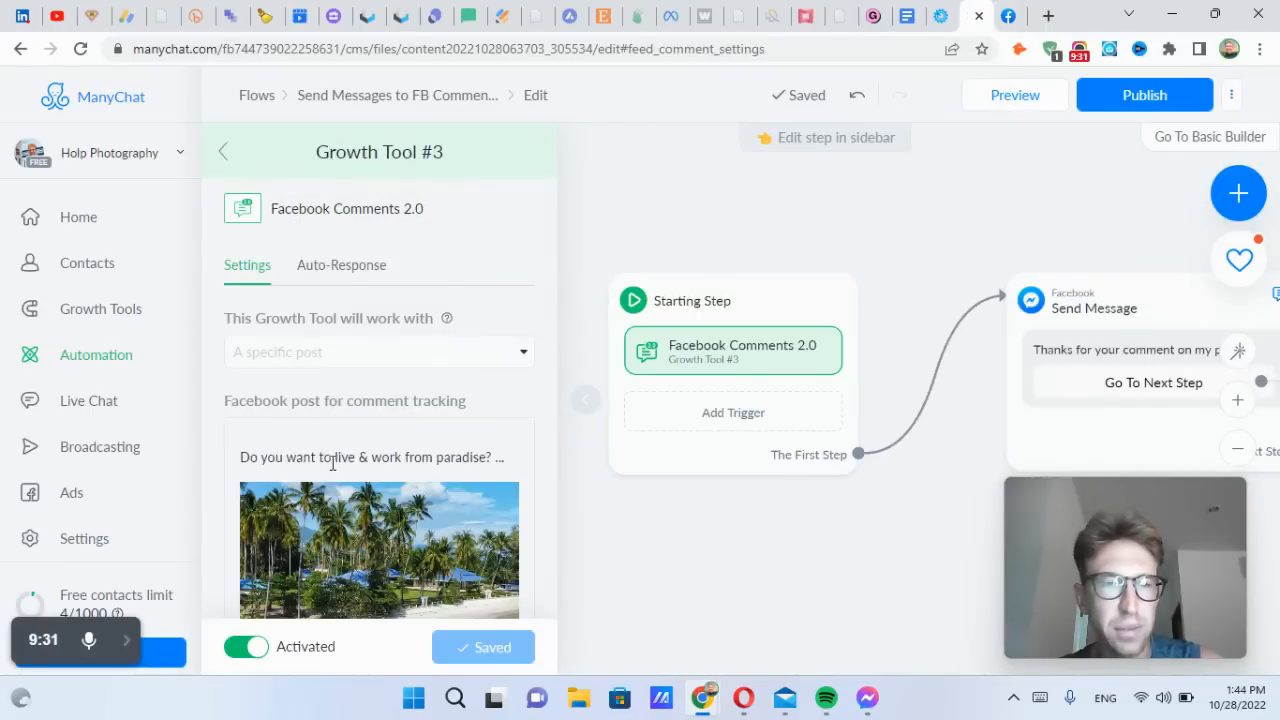
Switch to the Facebook page and post the test comment "Hello" on the tracked post about living and working from paradise
{"action": "left_click", "coordinate": [1008, 16]}
{"action": "scroll", "coordinate": [1278, 243], "scroll_direction": "down", "scroll_amount": 5}
{"action": "left_click_drag", "start_coordinate": [1278, 243], "coordinate": [1276, 499]}
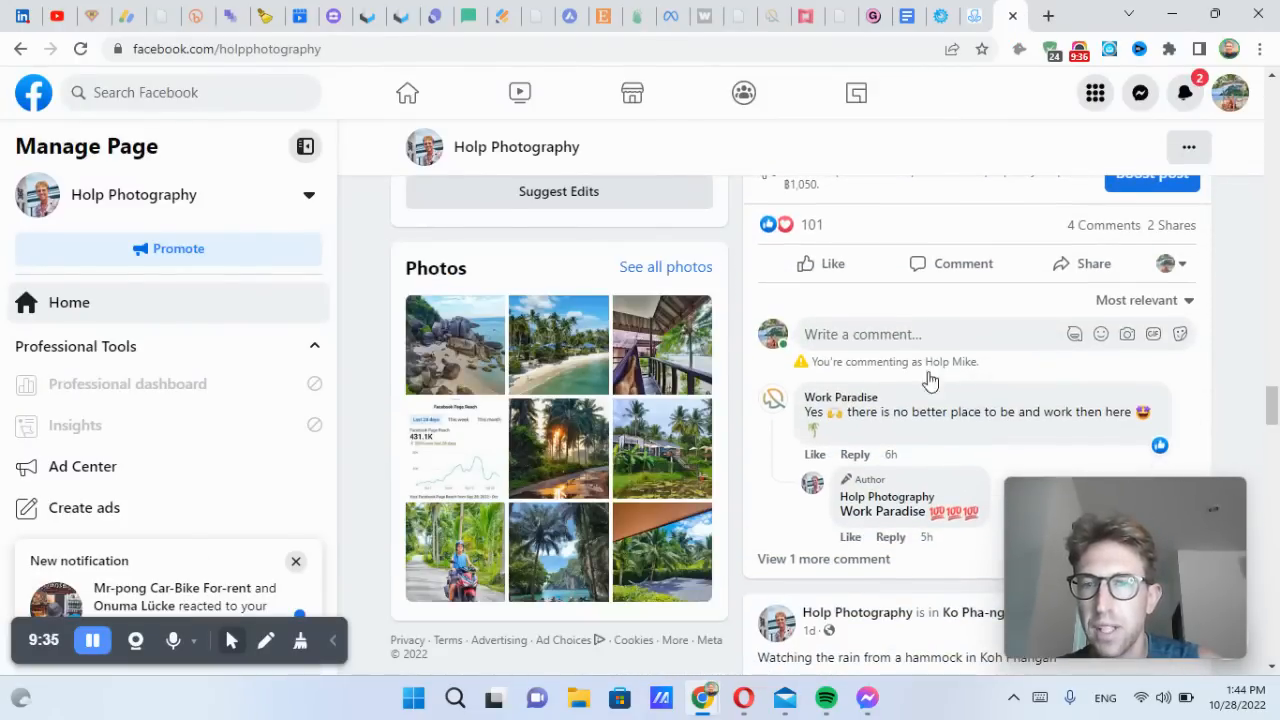
{"action": "type", "text": "Hello"}
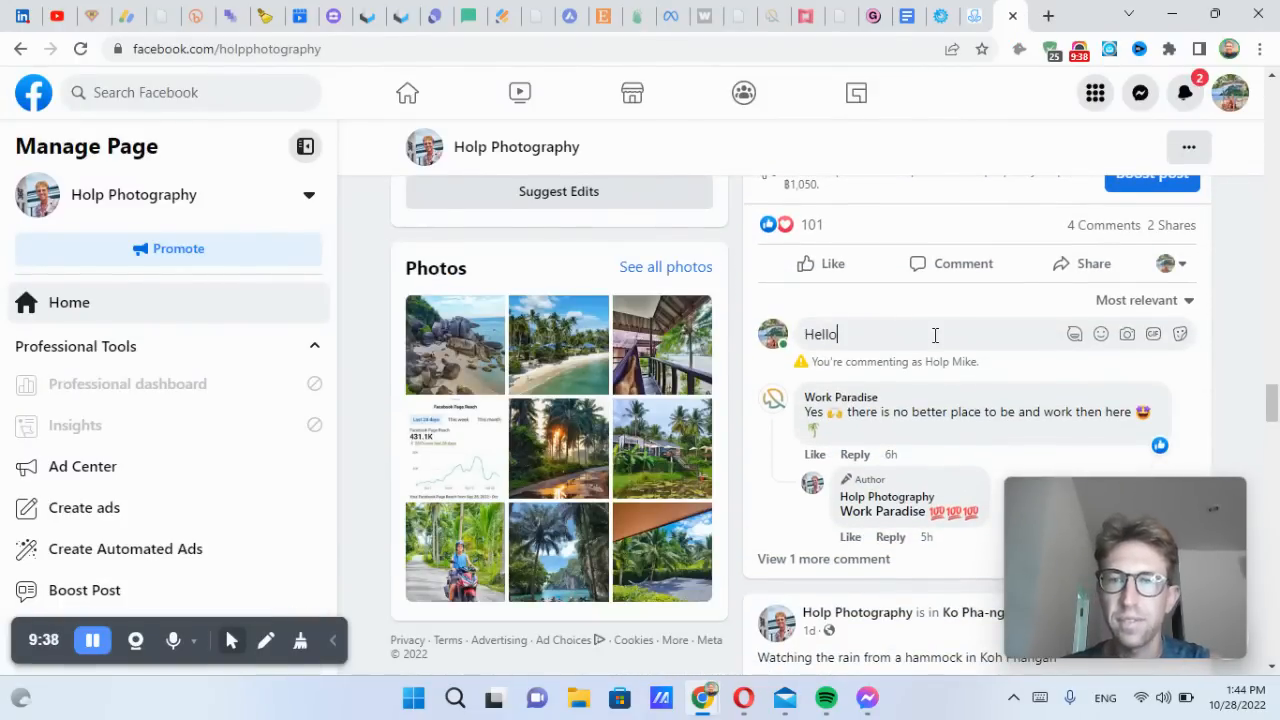
{"action": "key", "text": "Return"}
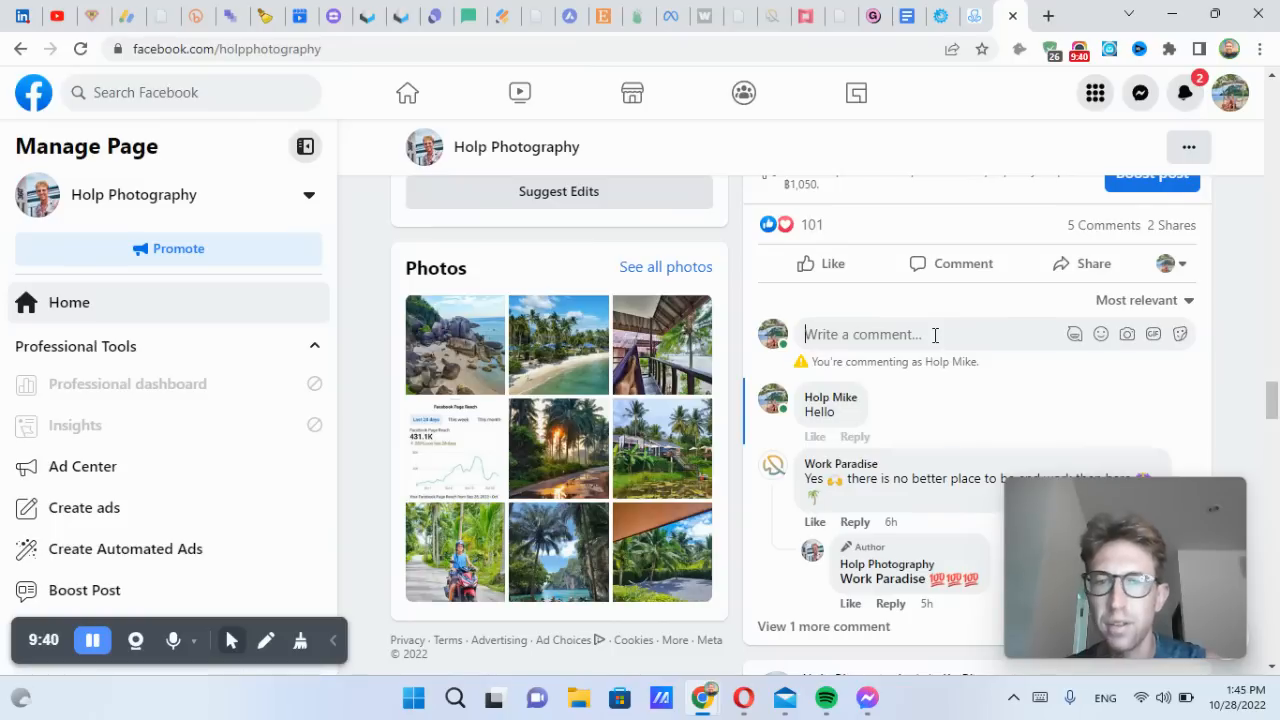
Check the Facebook notifications, the test comment and the page's other posts for an automatic reply
{"action": "left_click", "coordinate": [333, 640]}
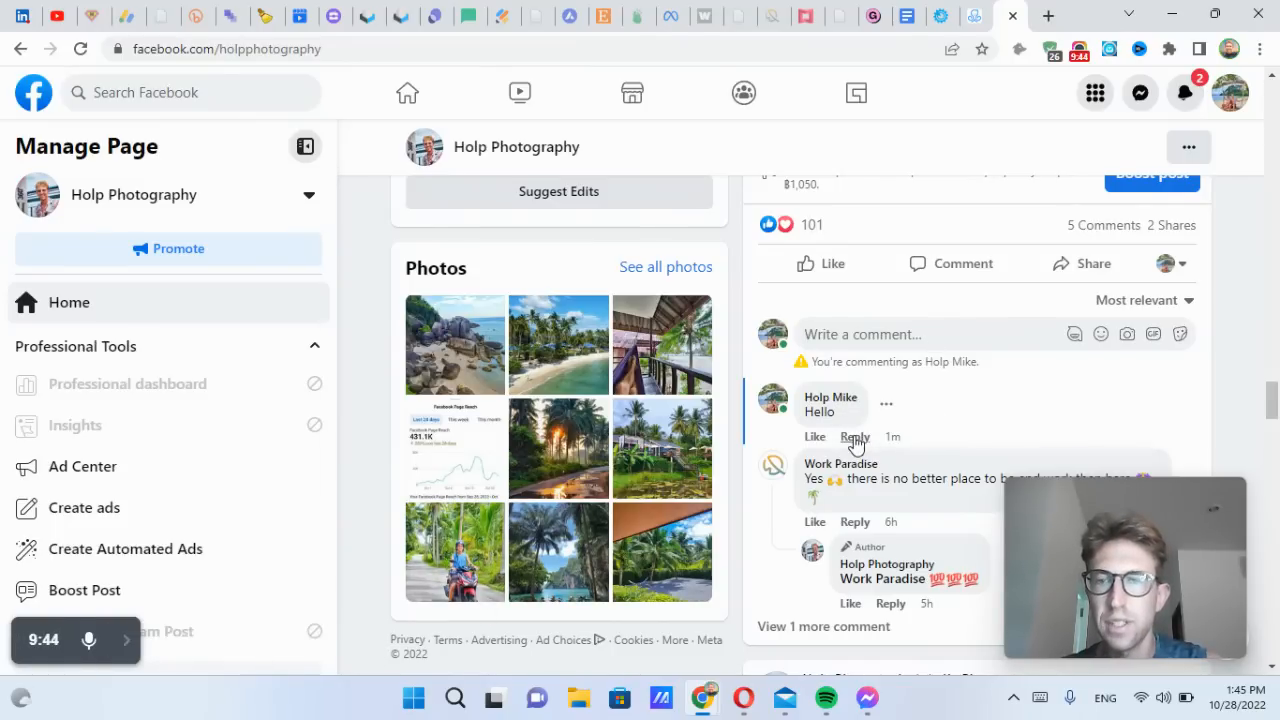
{"action": "left_click", "coordinate": [1188, 96]}
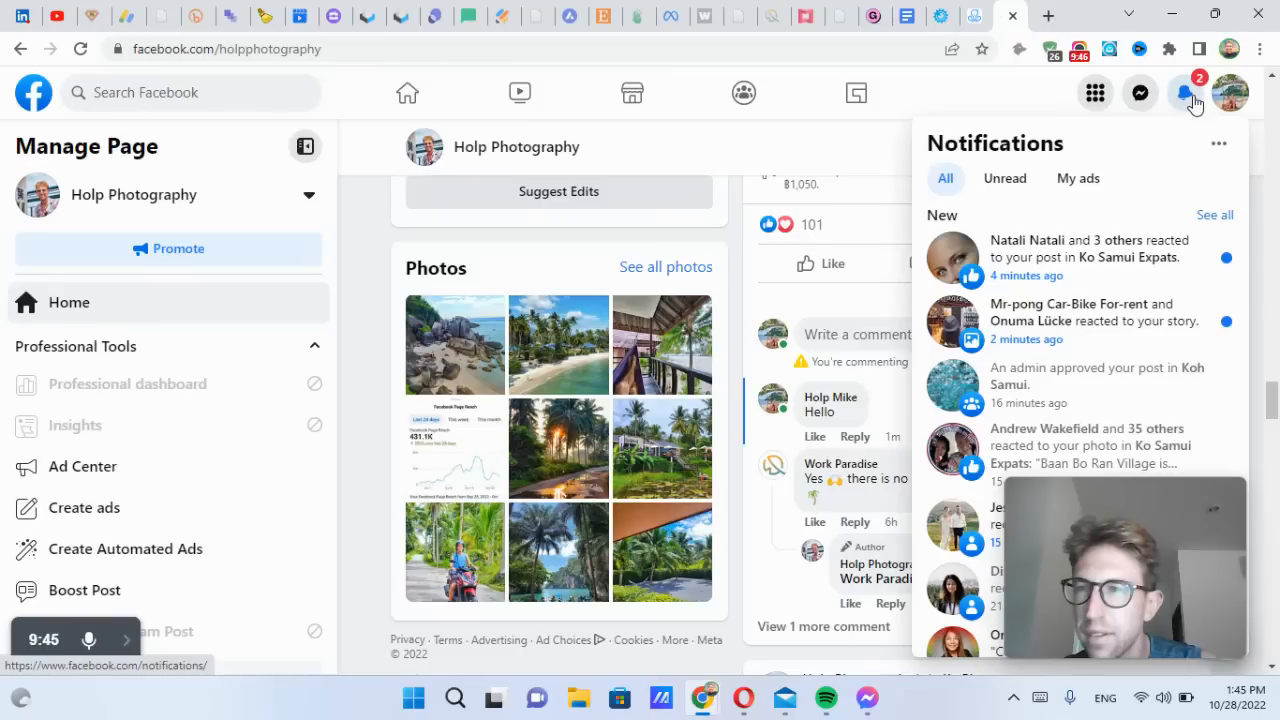
{"action": "left_click", "coordinate": [1190, 98]}
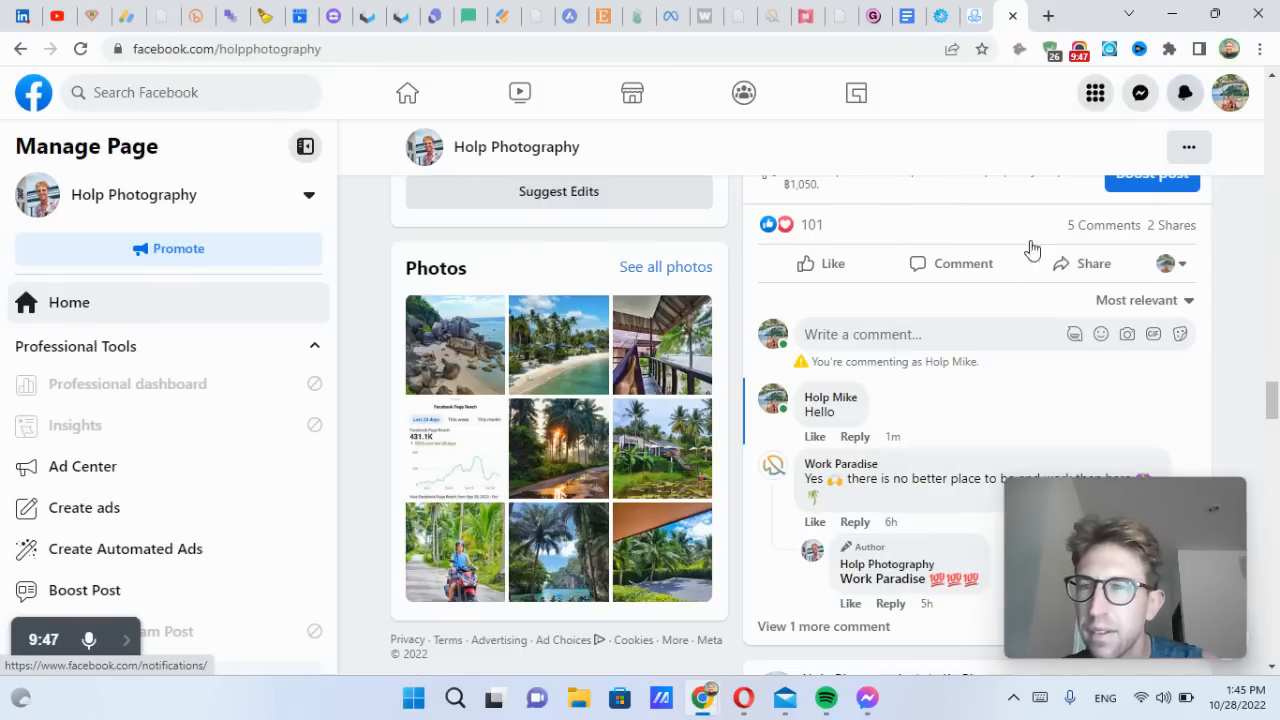
{"action": "left_click", "coordinate": [844, 411]}
{"action": "left_click_drag", "start_coordinate": [1274, 400], "coordinate": [1274, 240]}
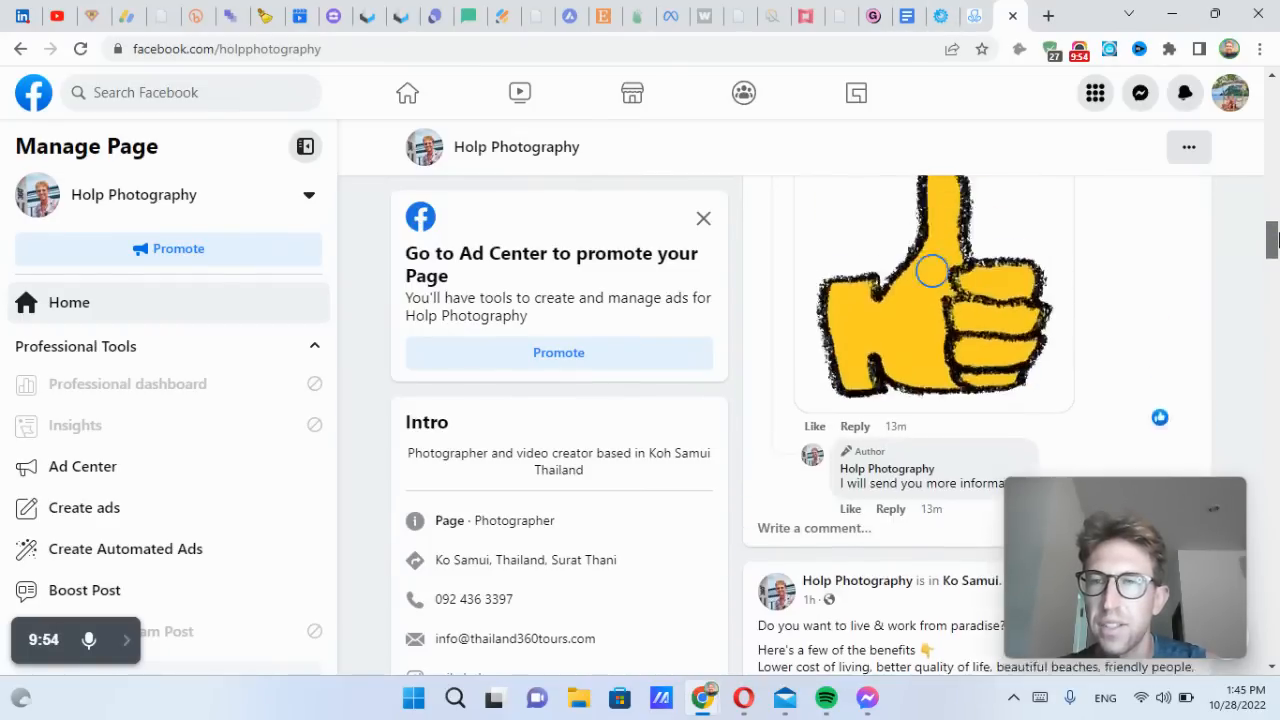
{"action": "scroll", "coordinate": [845, 280], "scroll_direction": "up", "scroll_amount": 3}
{"action": "left_click_drag", "start_coordinate": [849, 343], "coordinate": [986, 343]}
{"action": "left_click", "coordinate": [980, 343]}
{"action": "scroll", "coordinate": [931, 304], "scroll_direction": "up", "scroll_amount": 2}
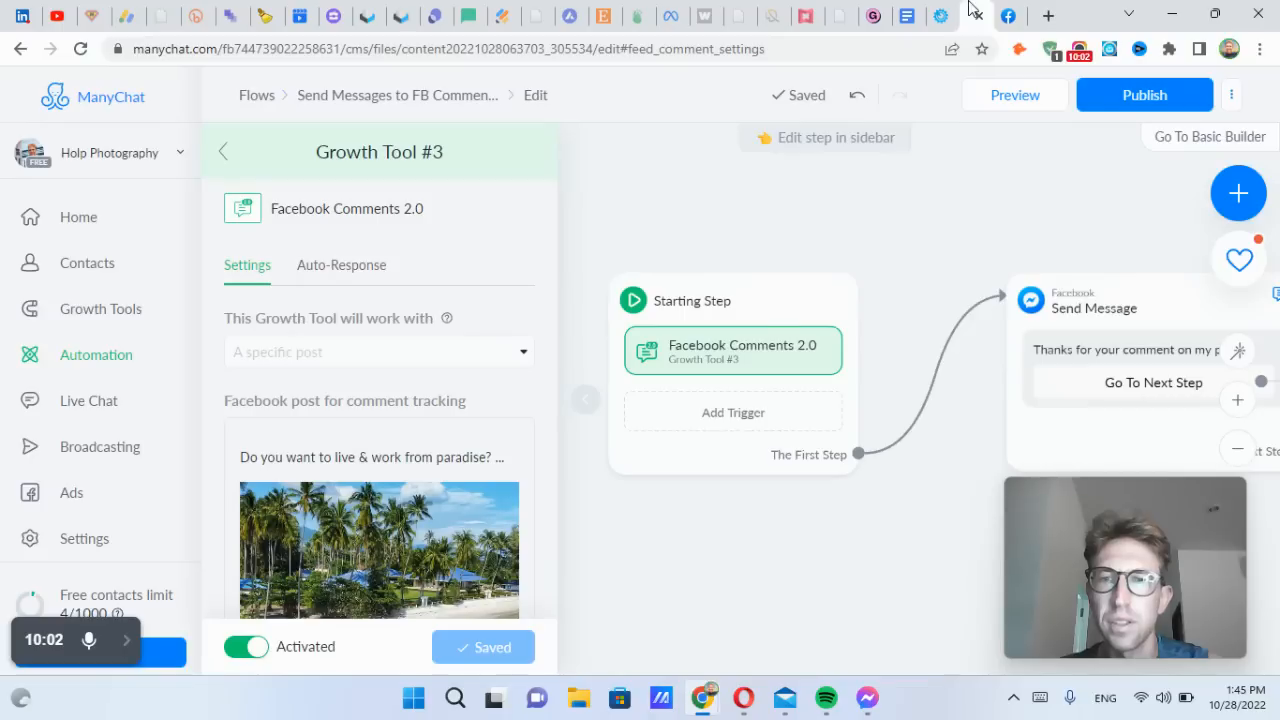
In ManyChat, open the Send Messages to FB Commentors flow from the Automation list and inspect its Starting Step trigger
{"action": "left_click", "coordinate": [98, 358]}
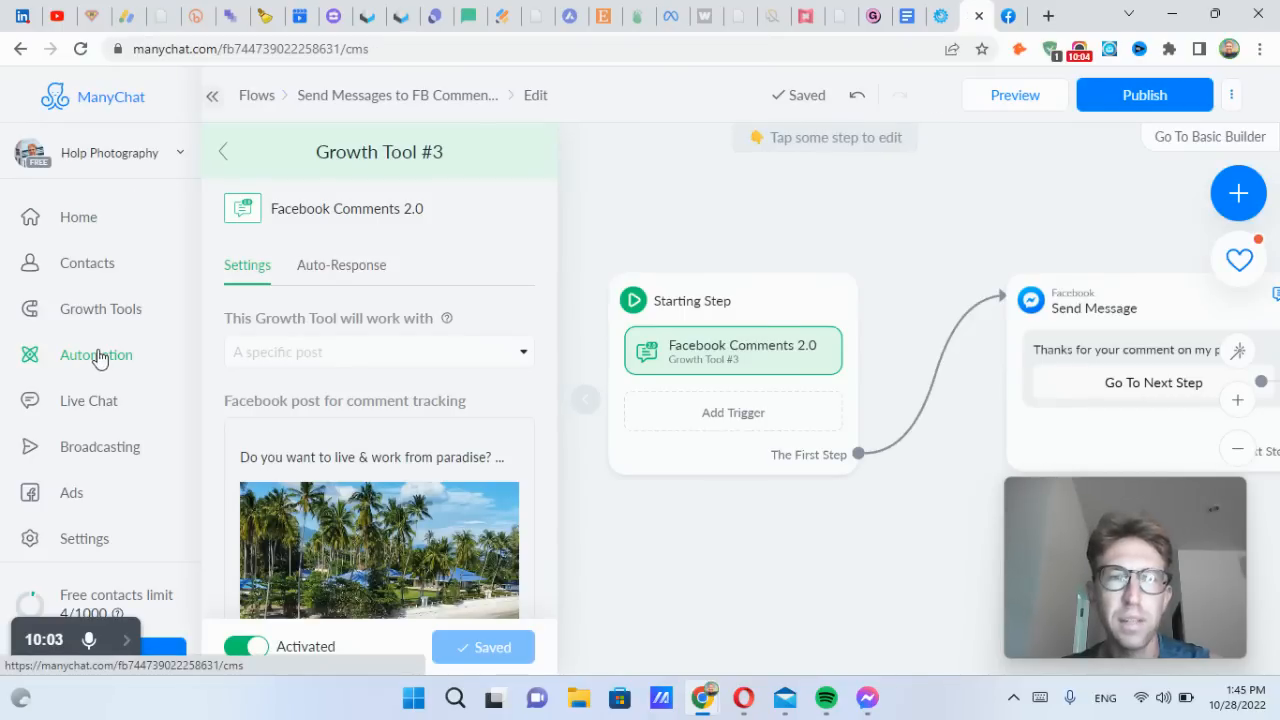
{"action": "scroll", "coordinate": [846, 440], "scroll_direction": "down", "scroll_amount": 2}
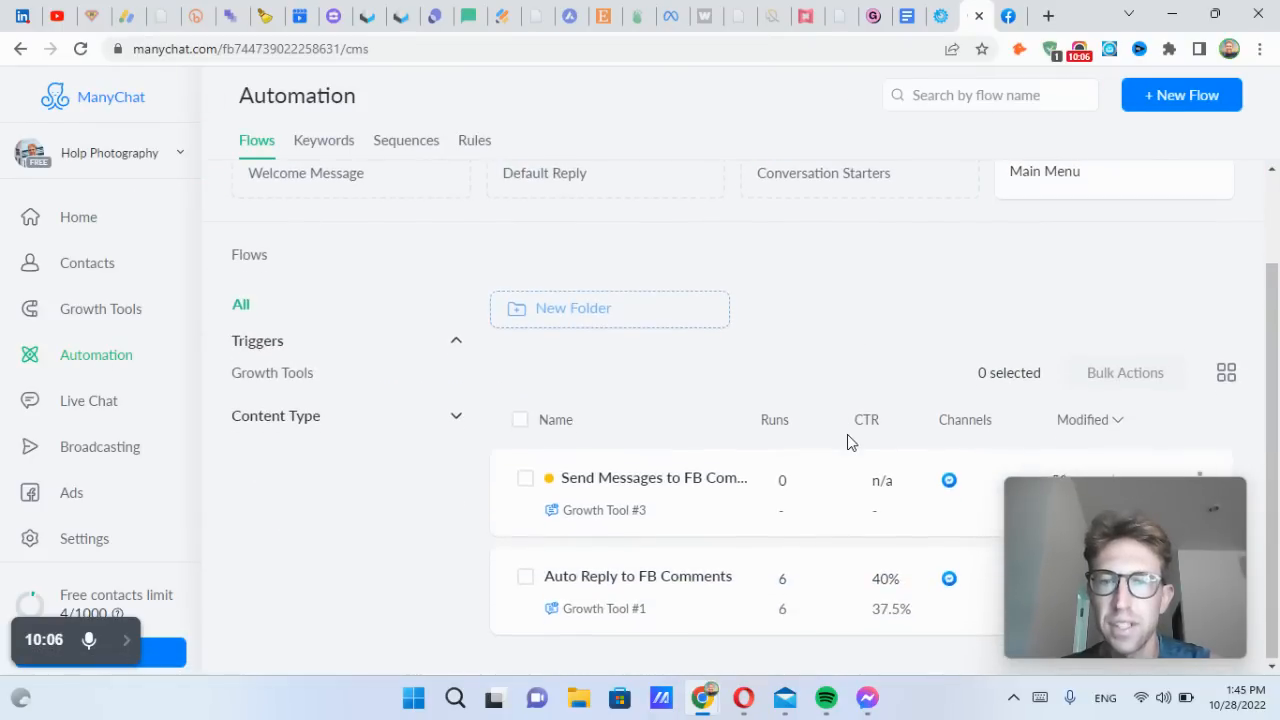
{"action": "left_click_drag", "start_coordinate": [1122, 515], "coordinate": [1066, 176]}
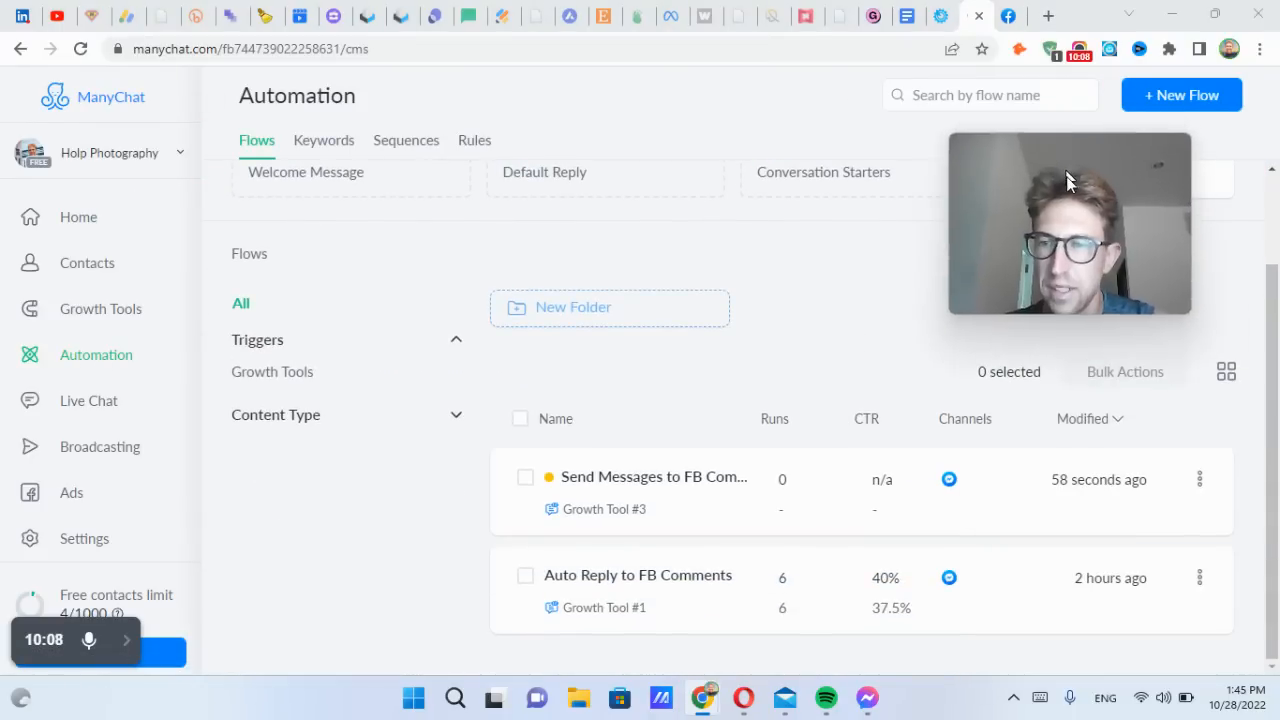
{"action": "left_click", "coordinate": [1200, 484]}
{"action": "left_click", "coordinate": [686, 490]}
{"action": "left_click", "coordinate": [690, 487]}
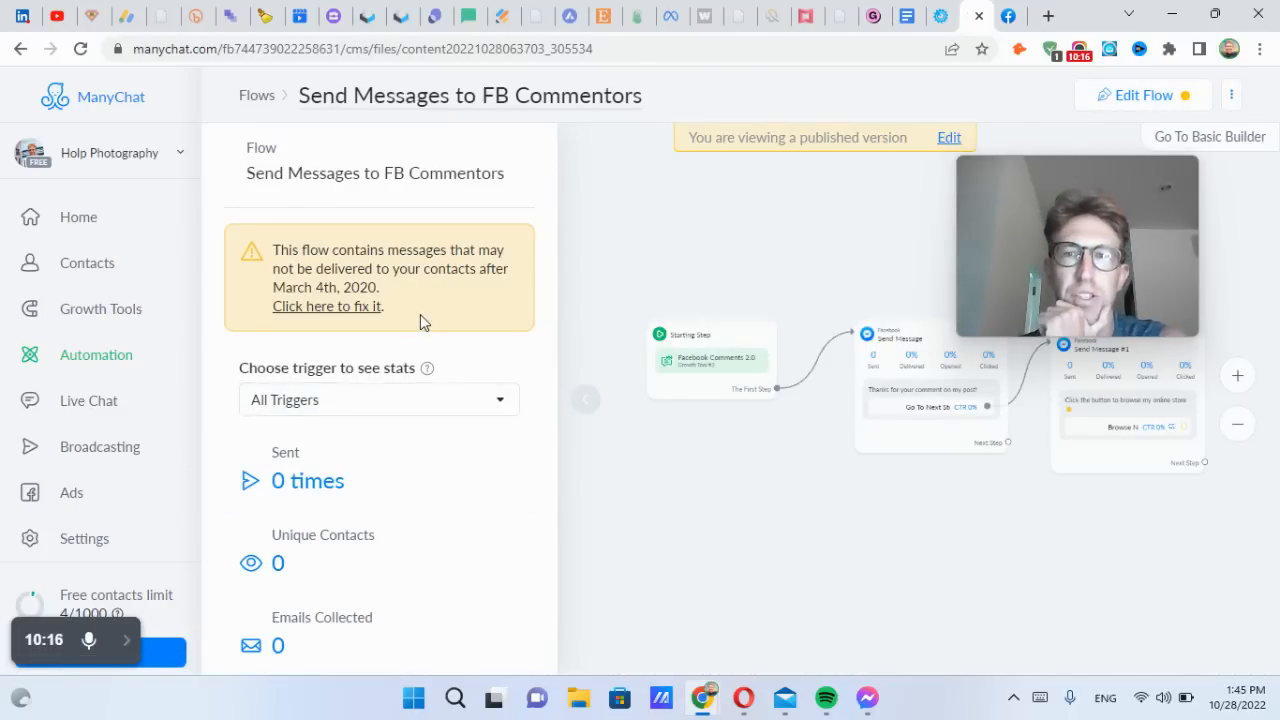
{"action": "left_click", "coordinate": [702, 362]}
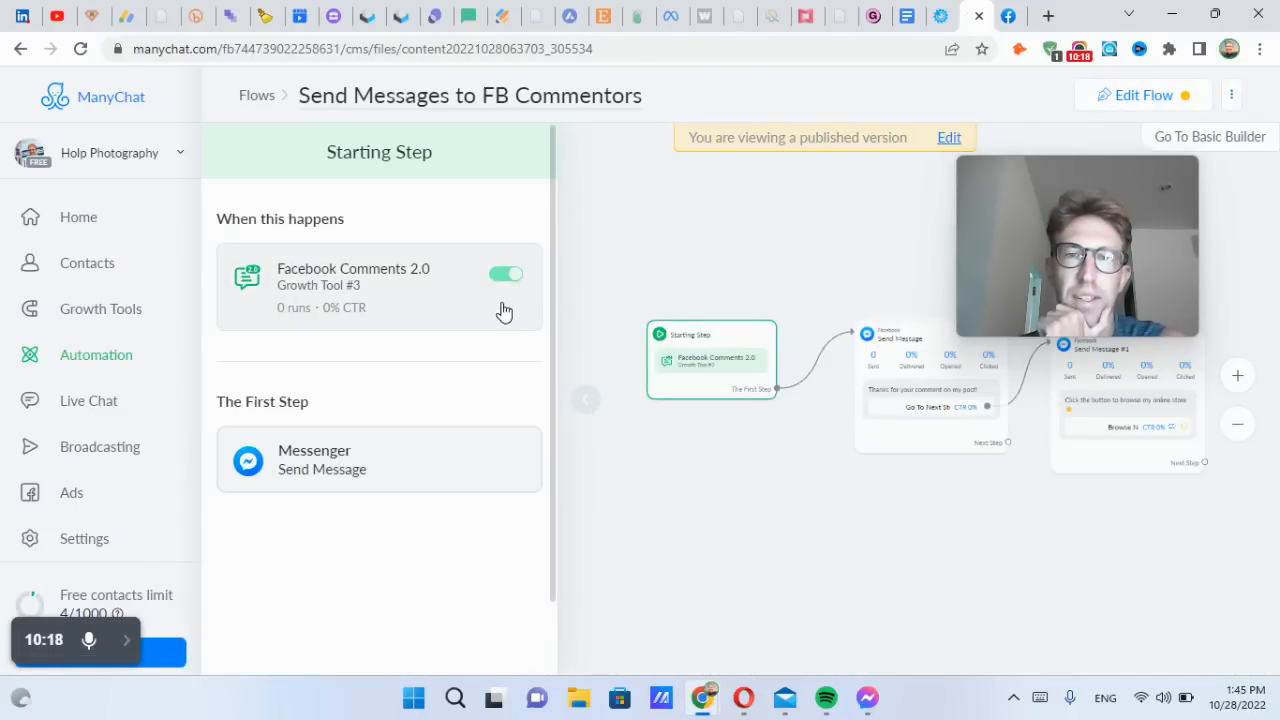
Open the Send Messages to FB Commentors flow for editing and deactivate its Facebook Comments 2.0 trigger in the Starting Step
{"action": "left_click", "coordinate": [950, 138]}
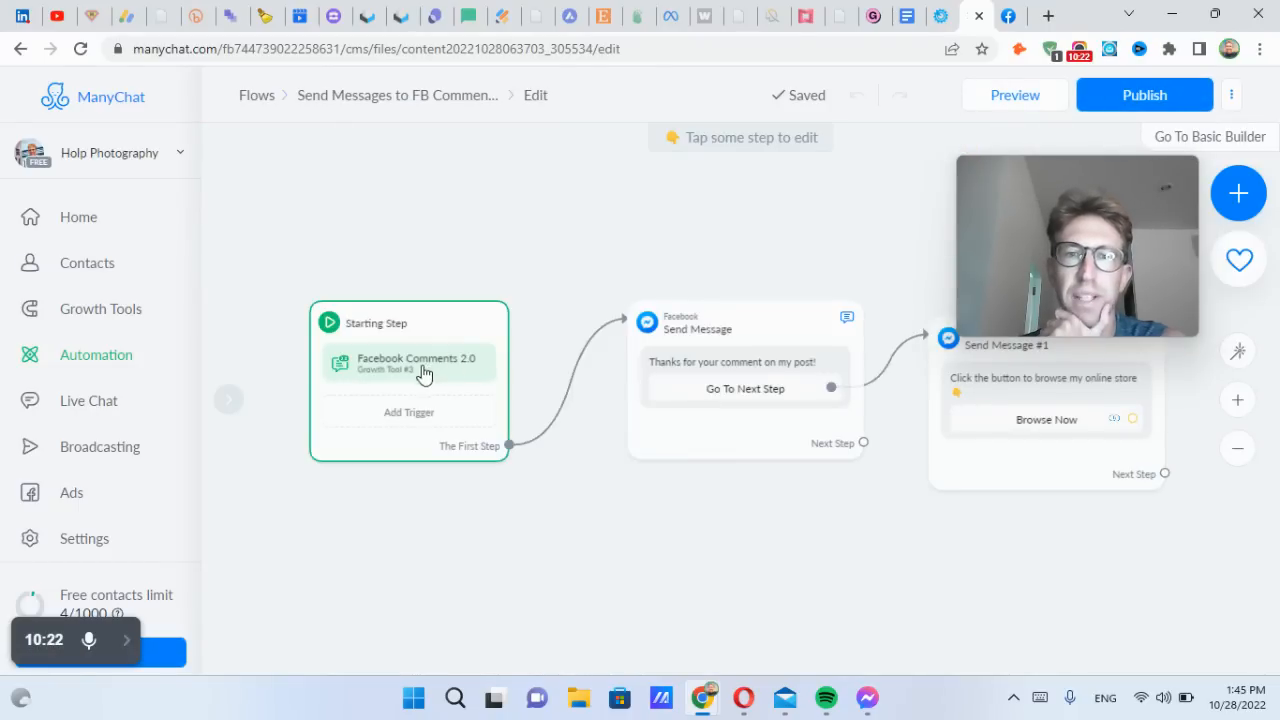
{"action": "left_click", "coordinate": [480, 325]}
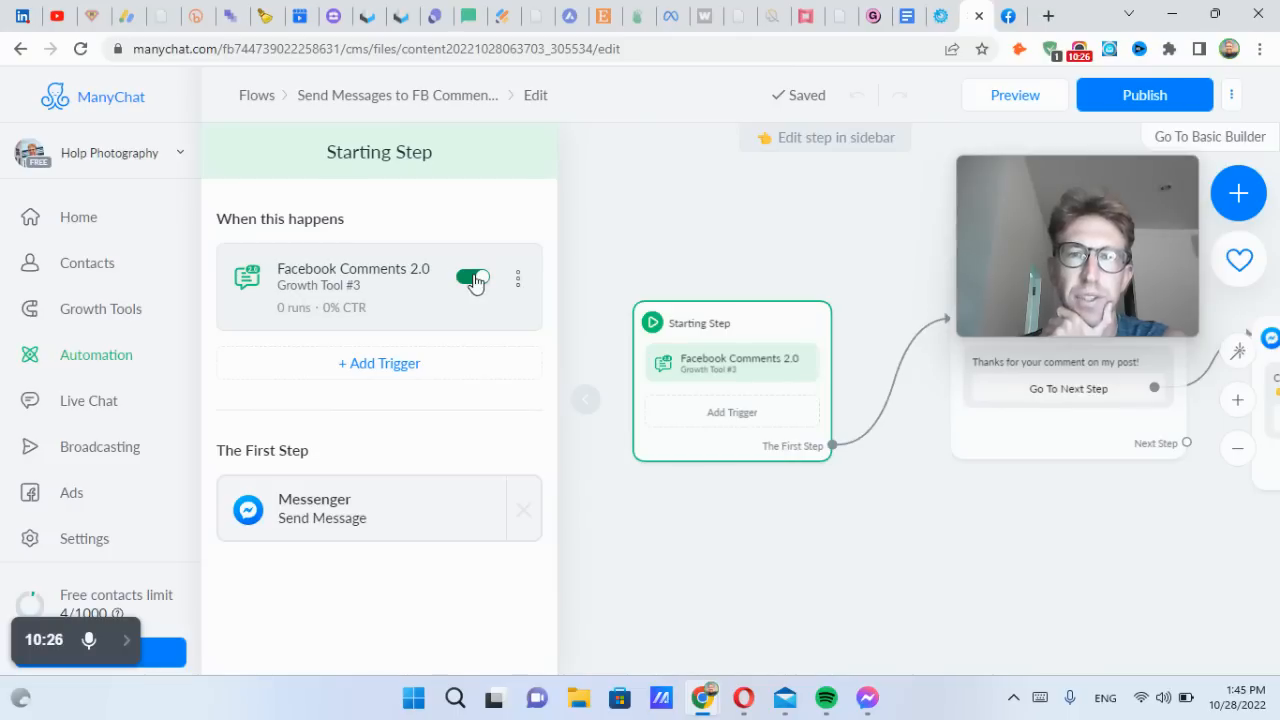
{"action": "left_click", "coordinate": [474, 279]}
{"action": "left_click_drag", "start_coordinate": [49, 637], "coordinate": [1110, 603]}
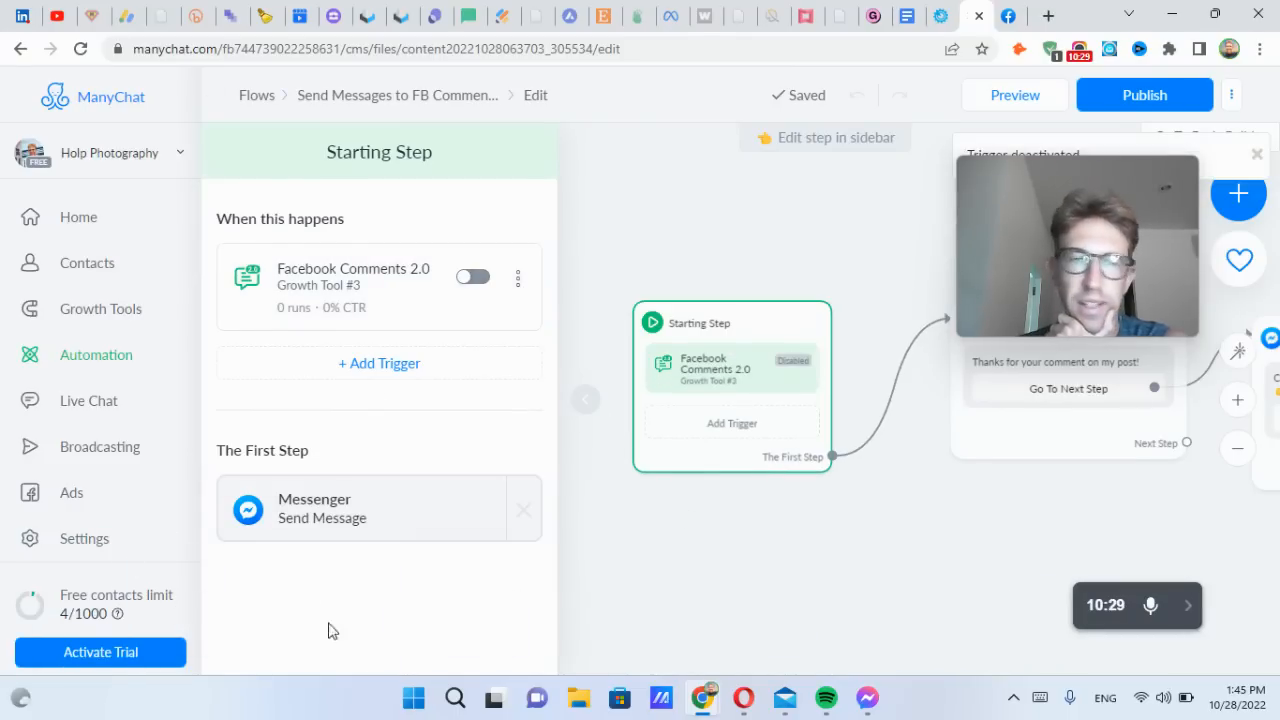
Examine the Inbox and Marketing Automation plans offered for the Pro trial and close the offer
{"action": "left_click", "coordinate": [137, 654]}
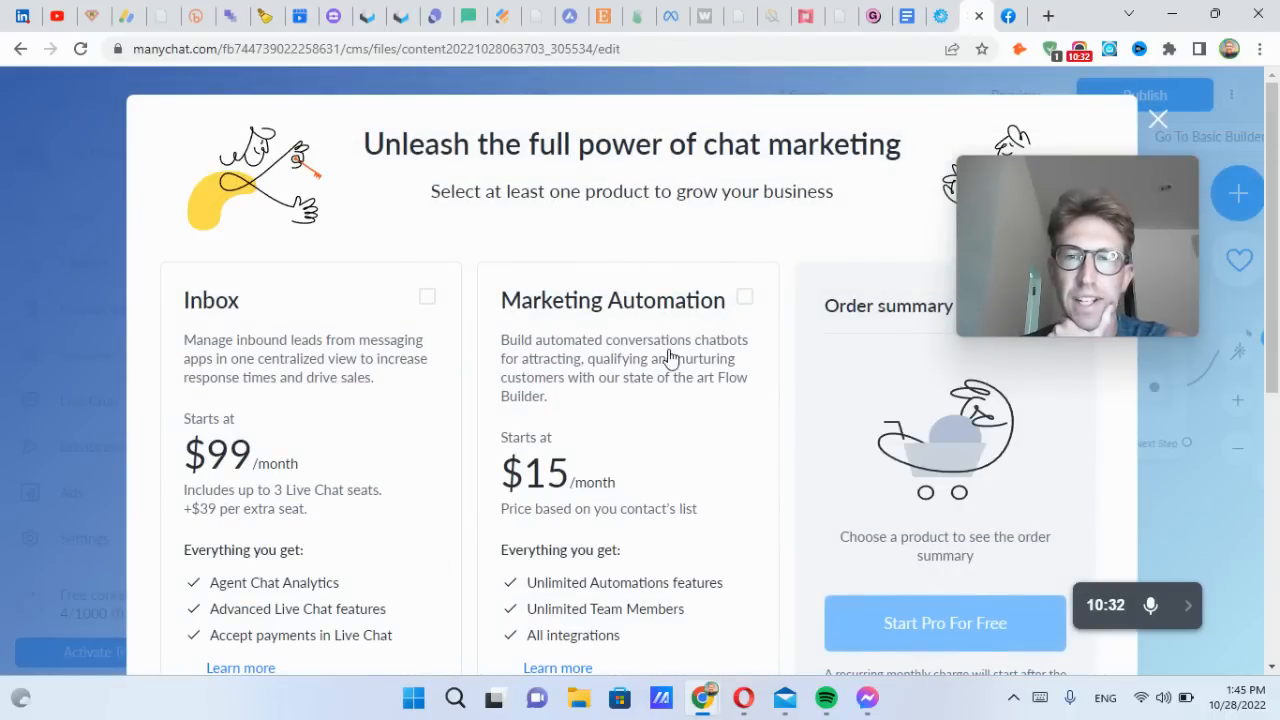
{"action": "scroll", "coordinate": [640, 470], "scroll_direction": "down", "scroll_amount": 1}
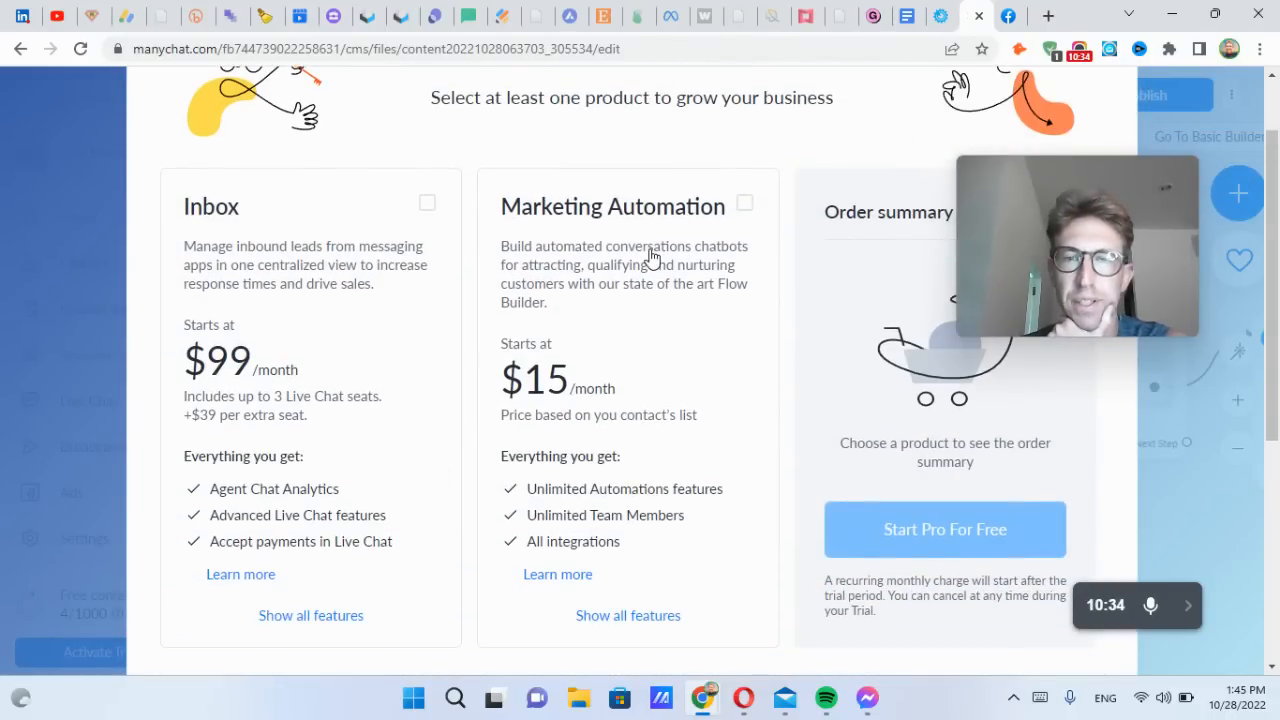
{"action": "scroll", "coordinate": [657, 293], "scroll_direction": "up", "scroll_amount": 1}
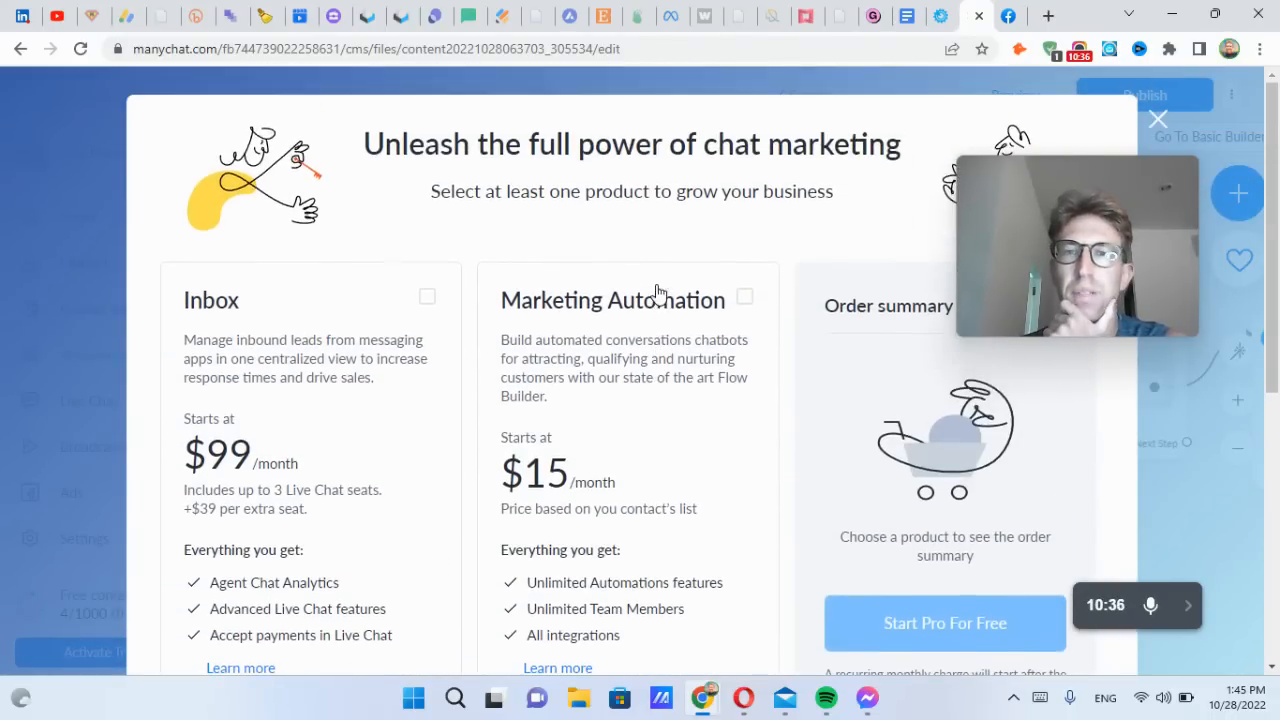
{"action": "left_click", "coordinate": [1159, 121]}
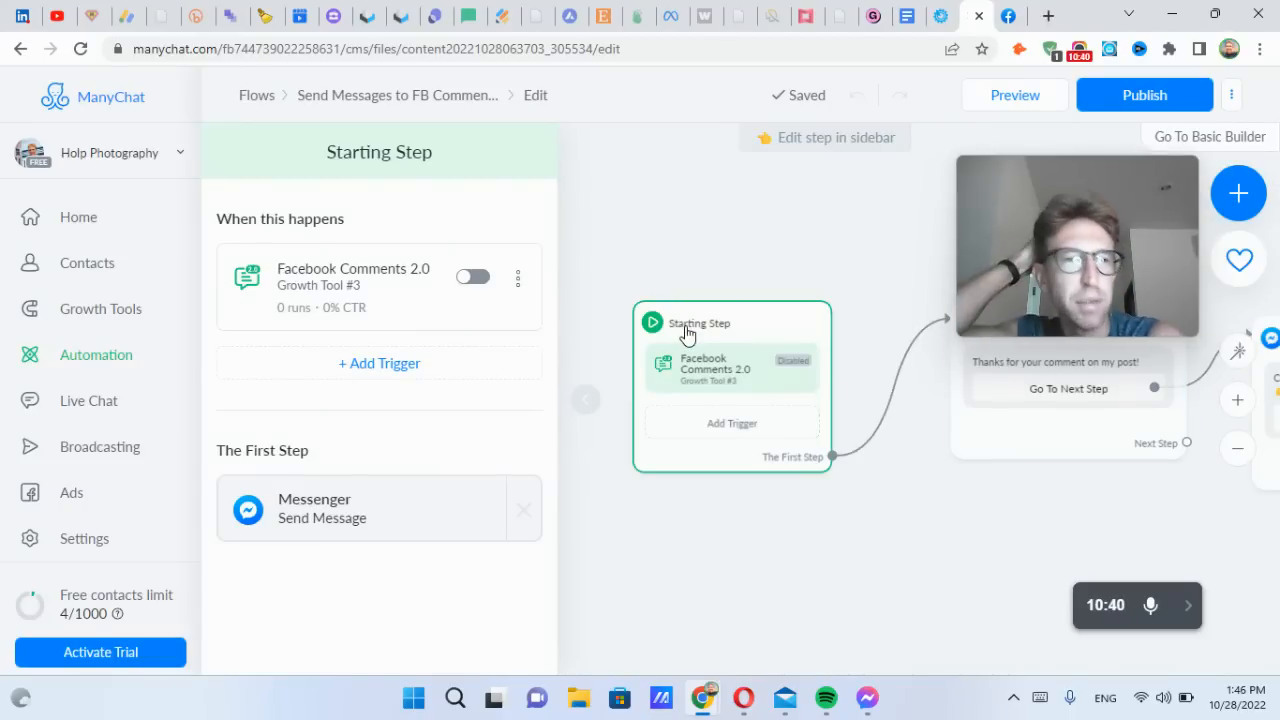
Return to the Automation list, reopen the trial offer and check the order summary for the Marketing Automation plan
{"action": "left_click", "coordinate": [105, 360]}
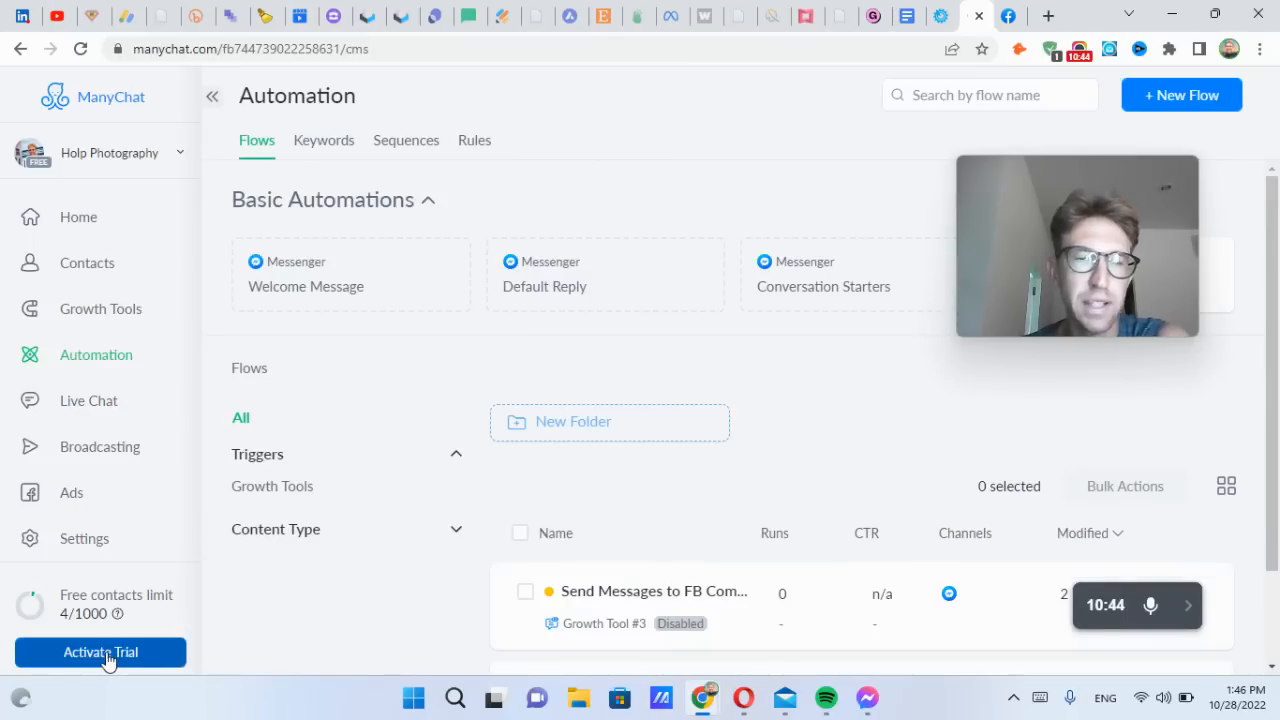
{"action": "left_click", "coordinate": [106, 656]}
{"action": "scroll", "coordinate": [651, 403], "scroll_direction": "down", "scroll_amount": 4}
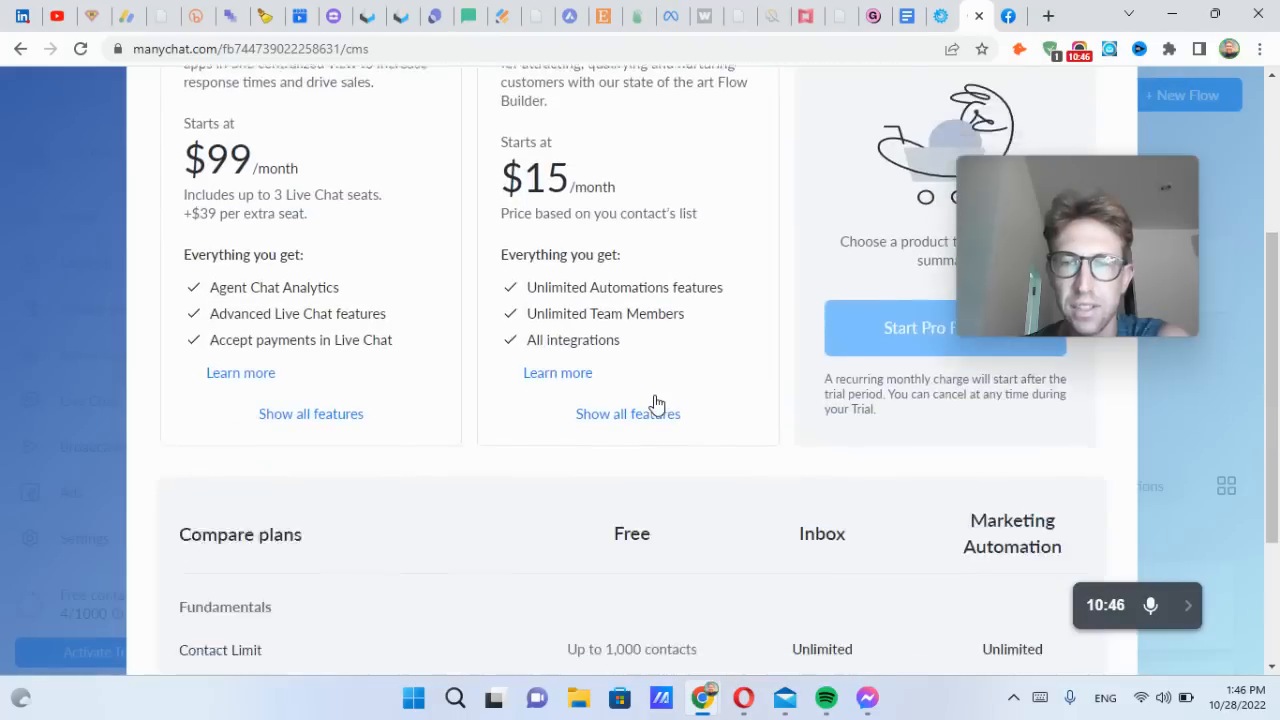
{"action": "scroll", "coordinate": [879, 285], "scroll_direction": "up", "scroll_amount": 3}
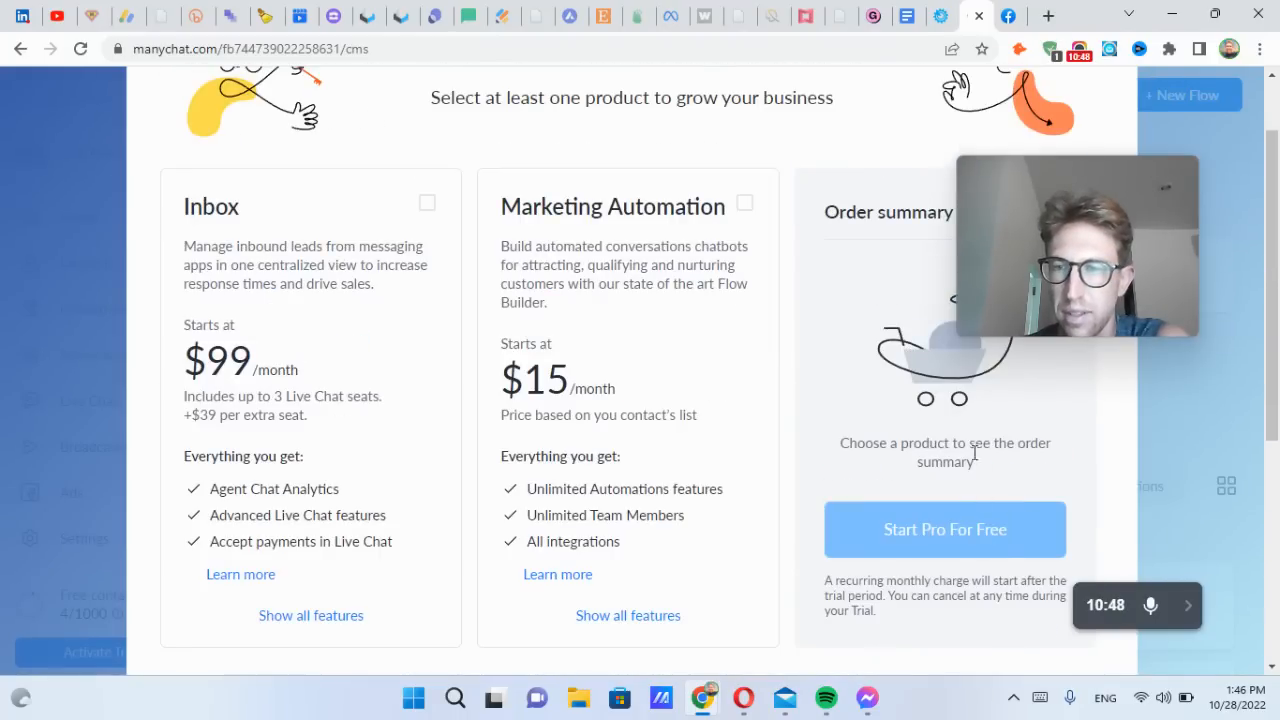
{"action": "left_click", "coordinate": [745, 203]}
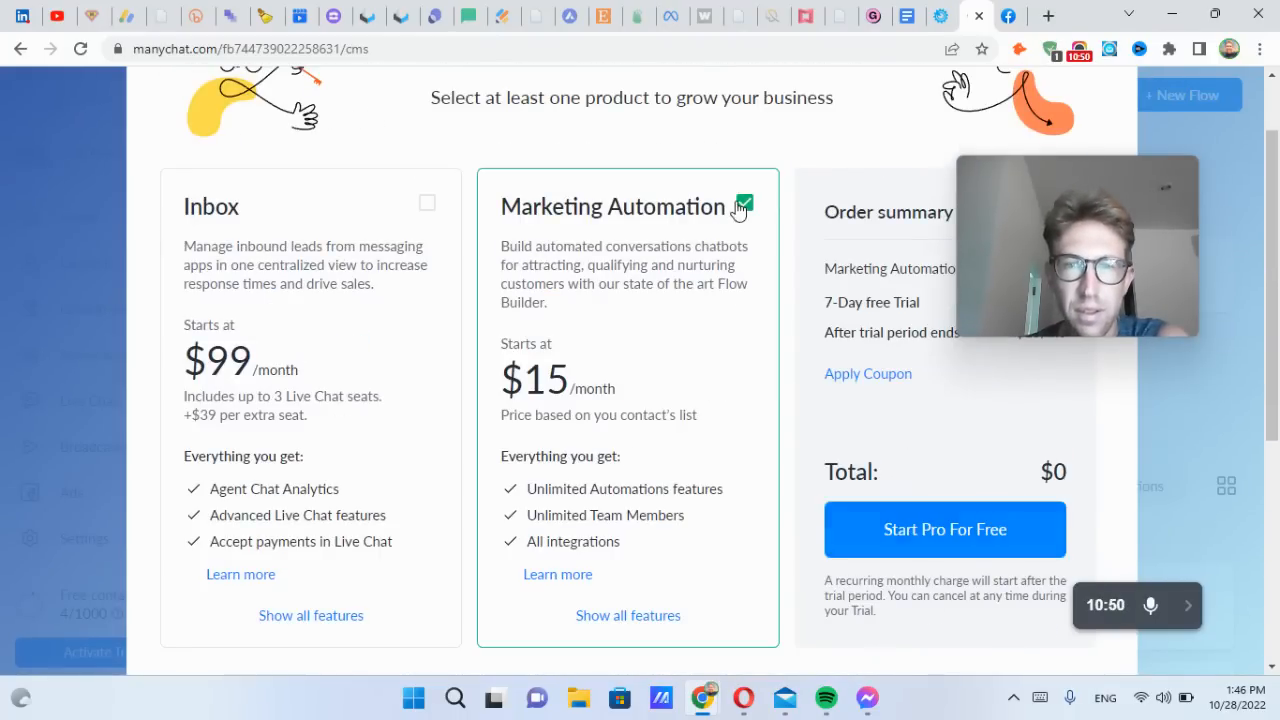
{"action": "scroll", "coordinate": [737, 363], "scroll_direction": "down", "scroll_amount": 1}
{"action": "scroll", "coordinate": [737, 363], "scroll_direction": "up", "scroll_amount": 2}
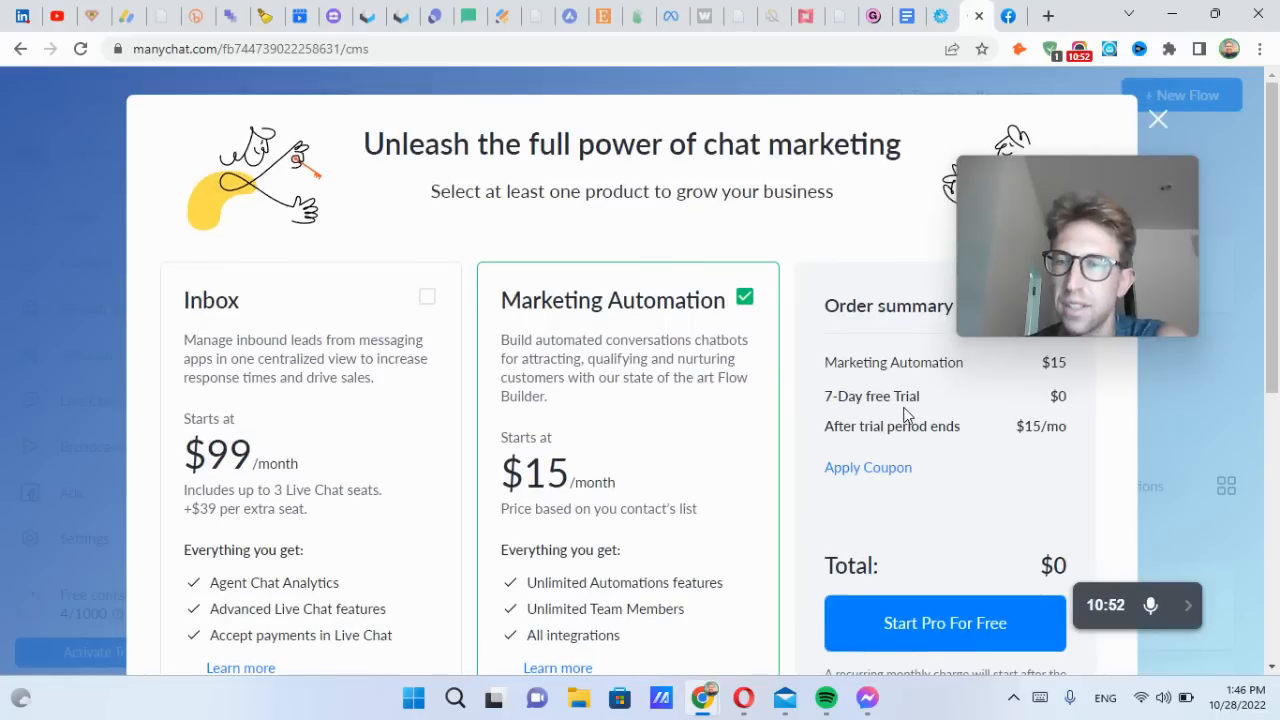
{"action": "left_click_drag", "start_coordinate": [1014, 426], "coordinate": [1071, 430]}
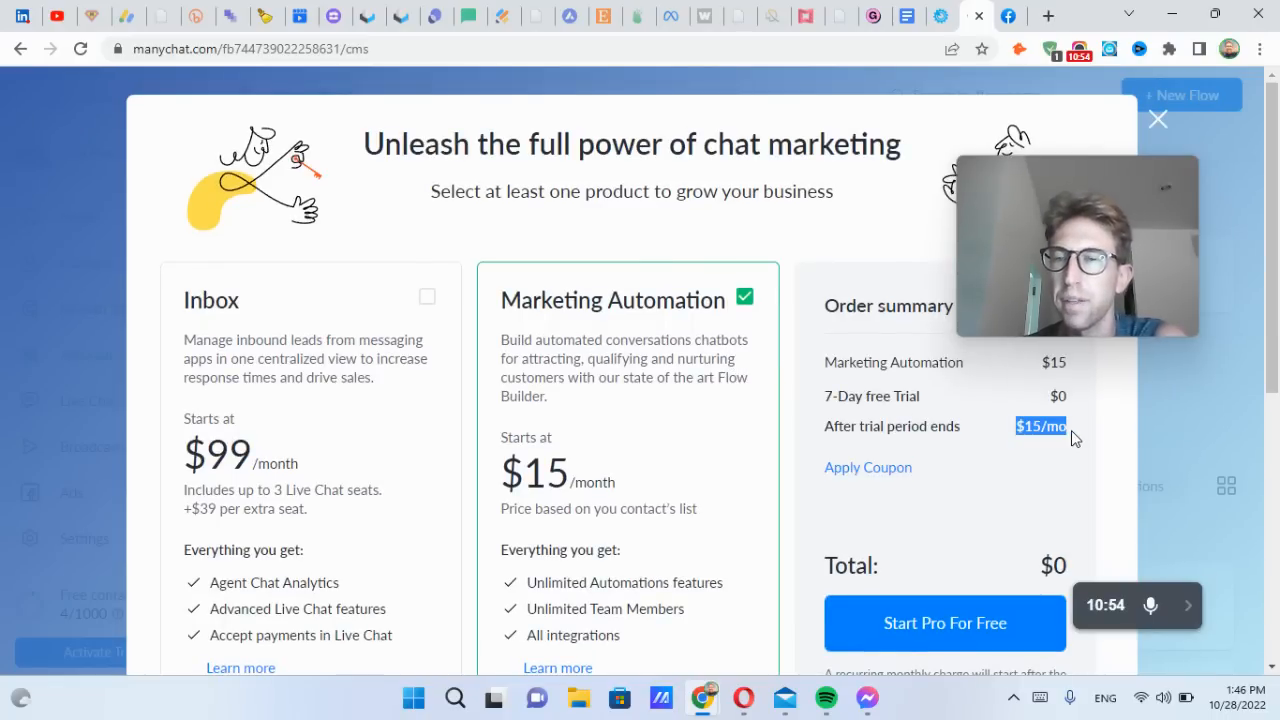
{"action": "left_click", "coordinate": [1071, 430]}
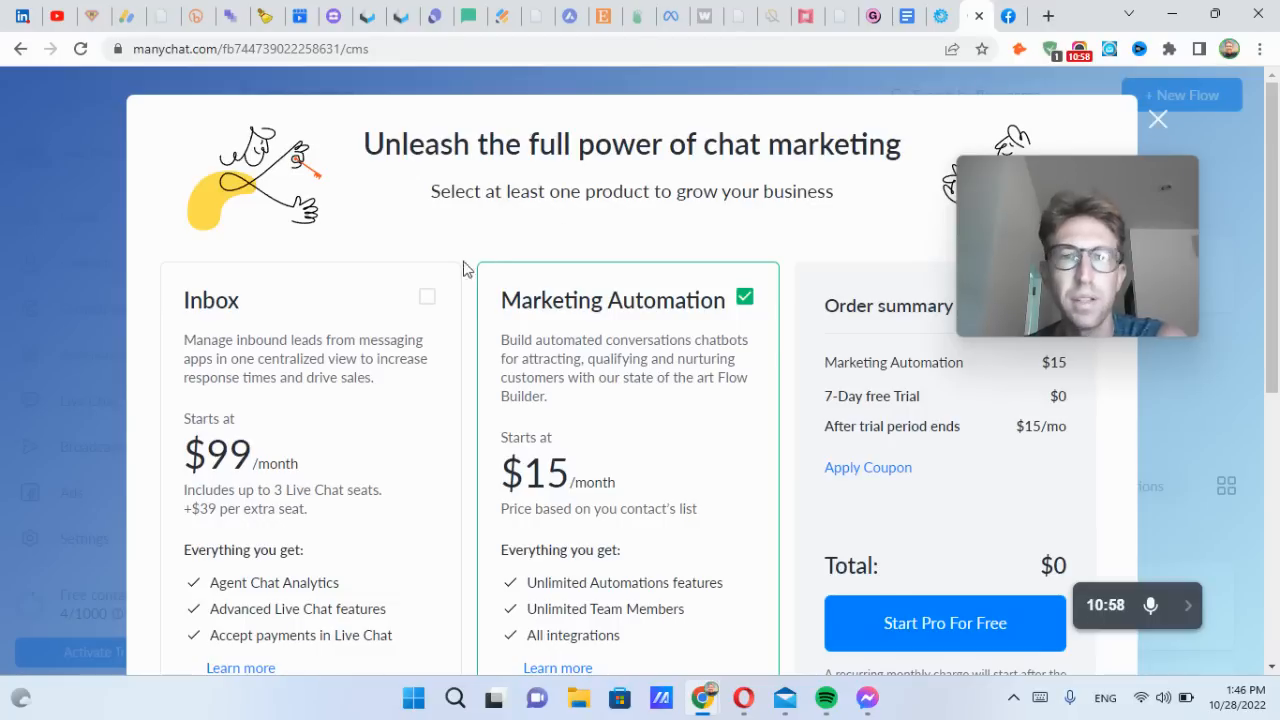
Compare the order summary with the Inbox plan added and on its own, and leave the trial offer without subscribing
{"action": "left_click", "coordinate": [427, 296]}
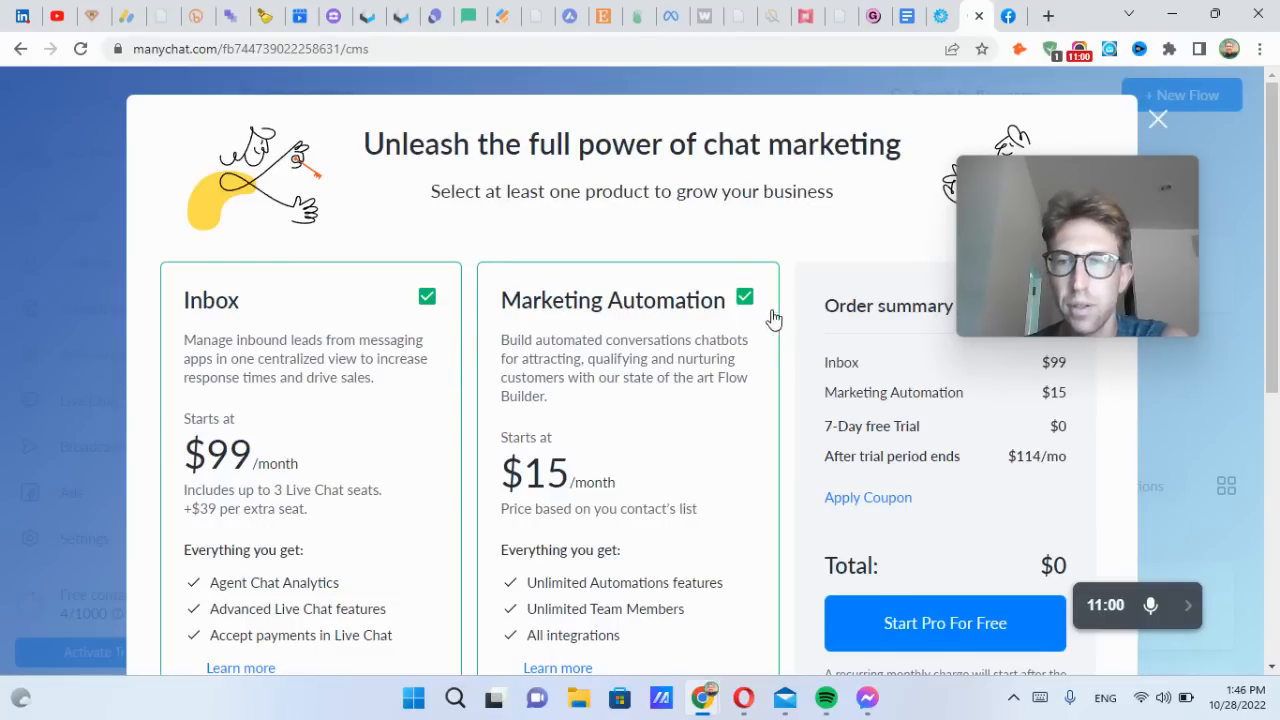
{"action": "left_click", "coordinate": [744, 297]}
{"action": "scroll", "coordinate": [229, 466], "scroll_direction": "down", "scroll_amount": 1}
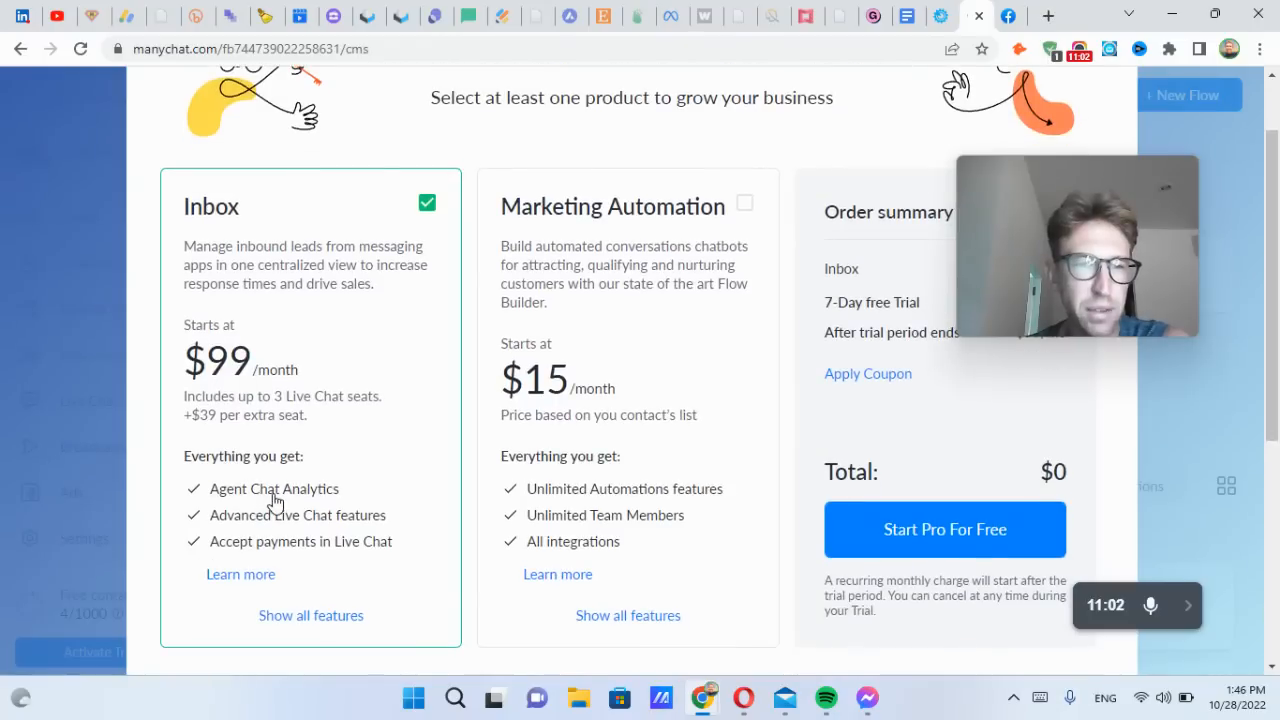
{"action": "left_click", "coordinate": [427, 204]}
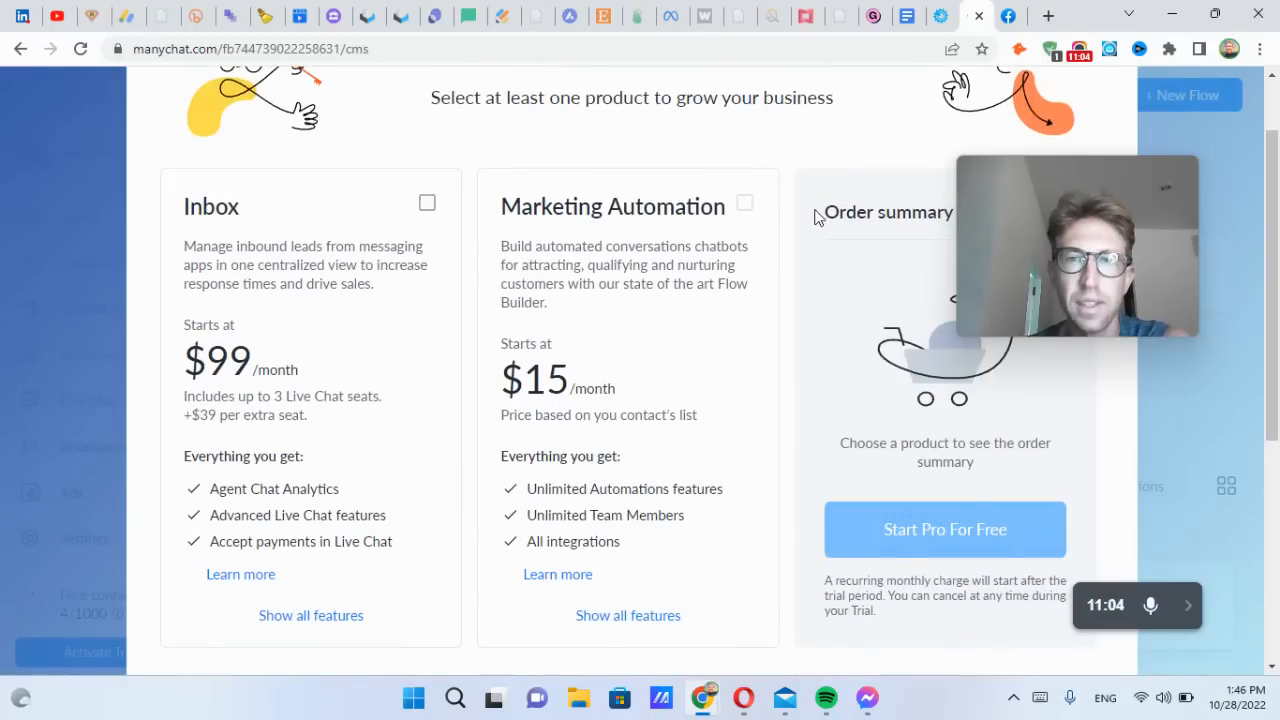
{"action": "left_click", "coordinate": [744, 205]}
{"action": "left_click", "coordinate": [1158, 127]}
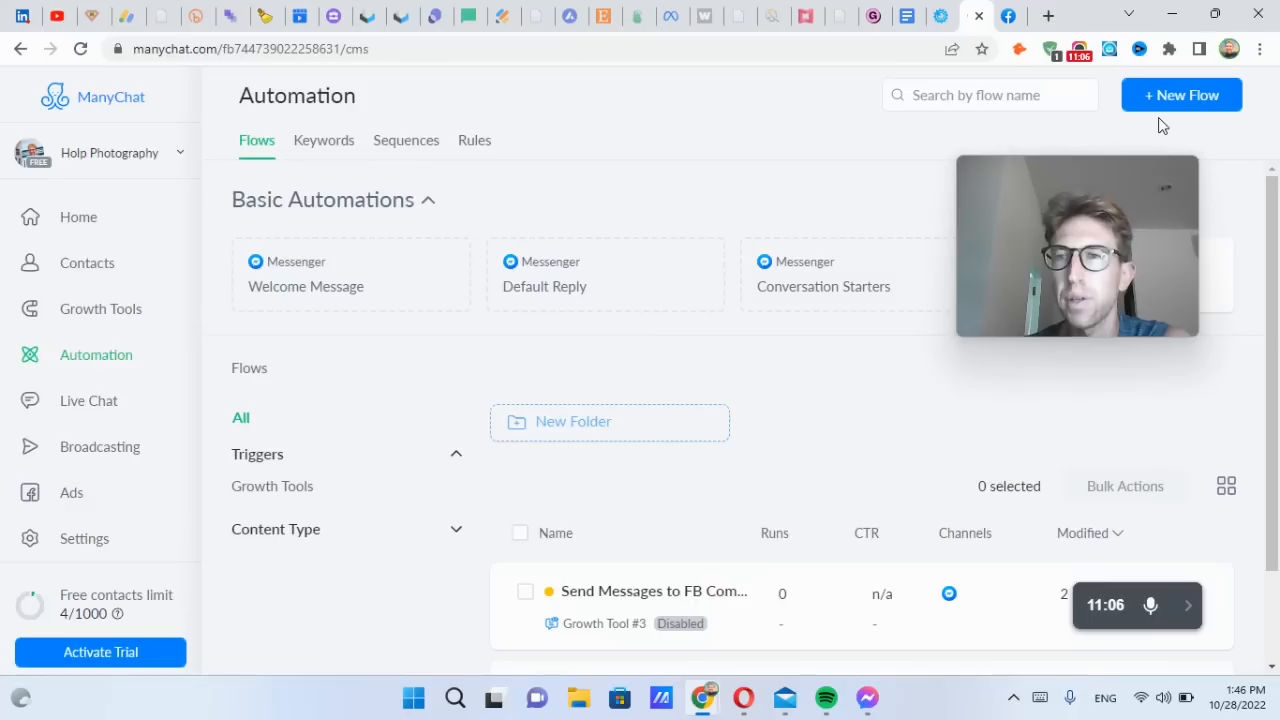
Look through the general Settings and the Ads page, and return to the Automation flow list
{"action": "scroll", "coordinate": [90, 470], "scroll_direction": "down", "scroll_amount": 3}
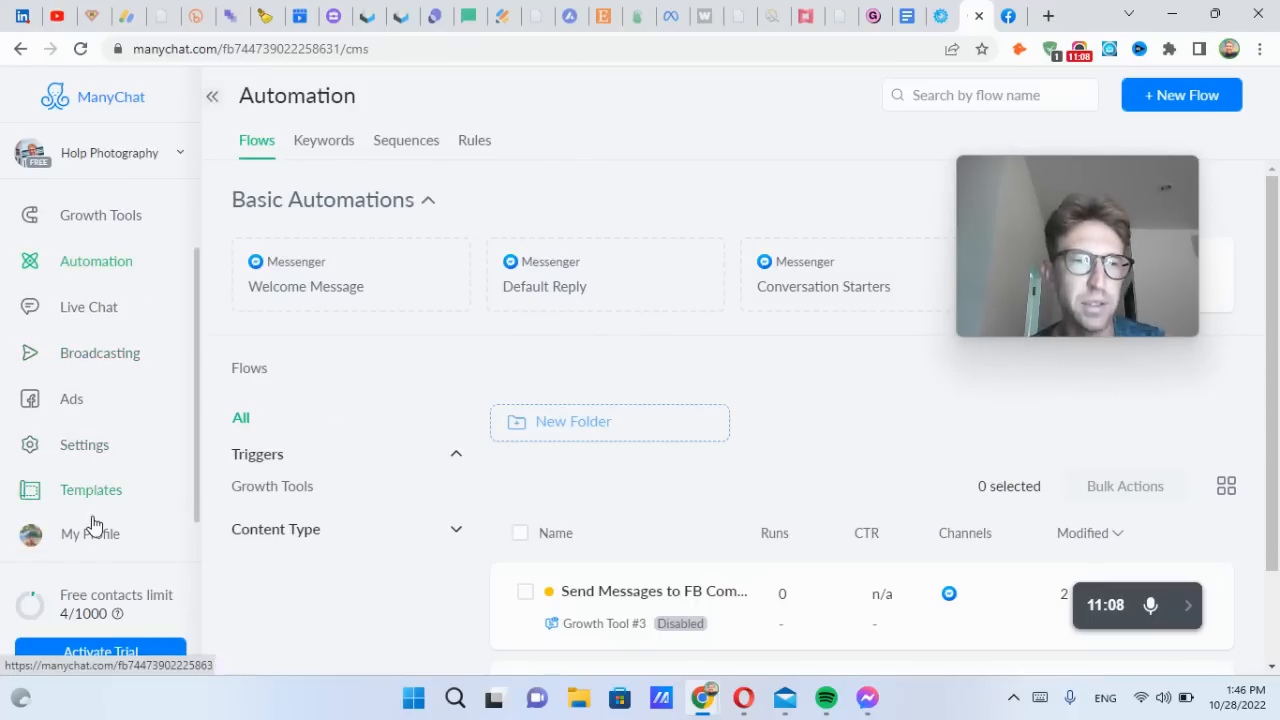
{"action": "left_click", "coordinate": [99, 394]}
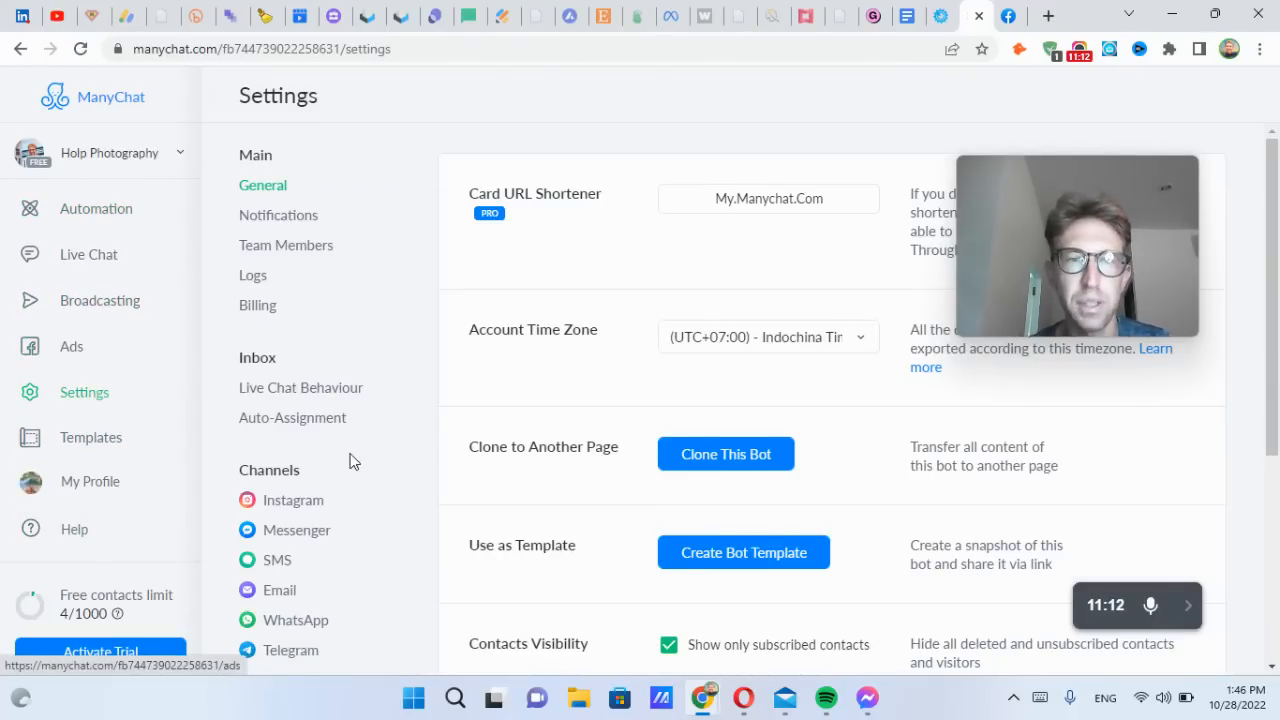
{"action": "scroll", "coordinate": [295, 503], "scroll_direction": "down", "scroll_amount": 4}
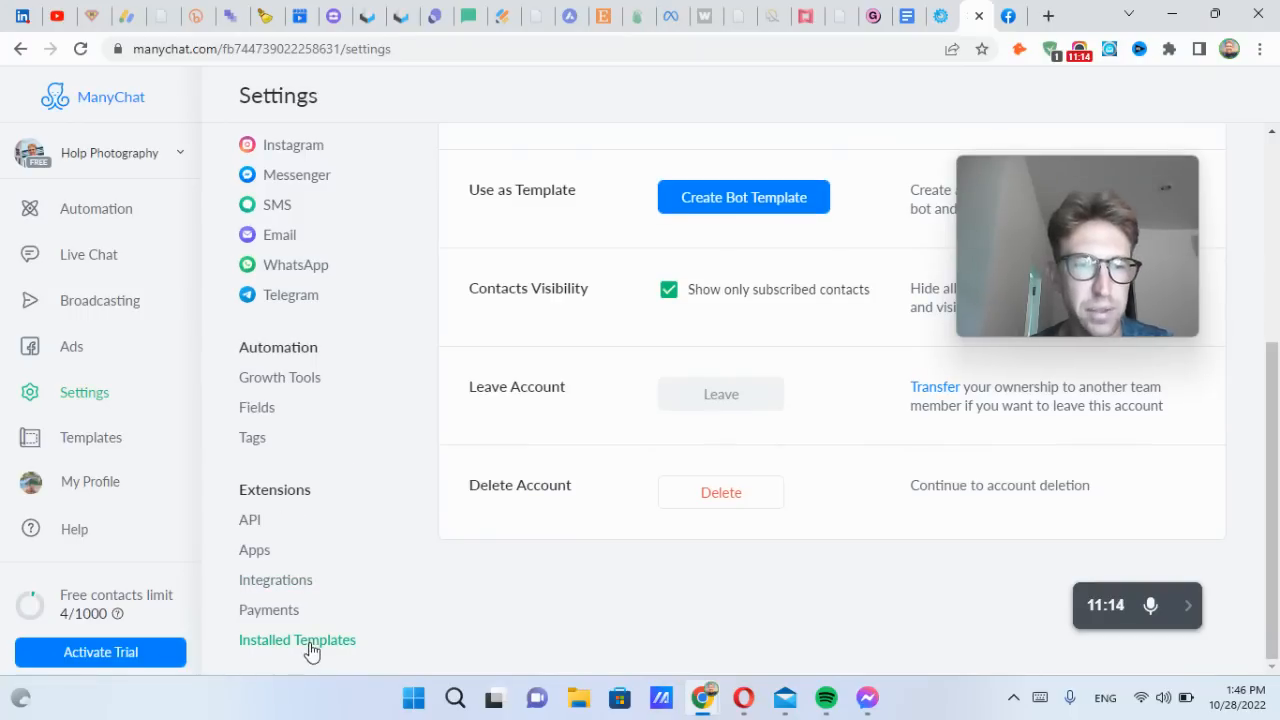
{"action": "scroll", "coordinate": [266, 443], "scroll_direction": "up", "scroll_amount": 4}
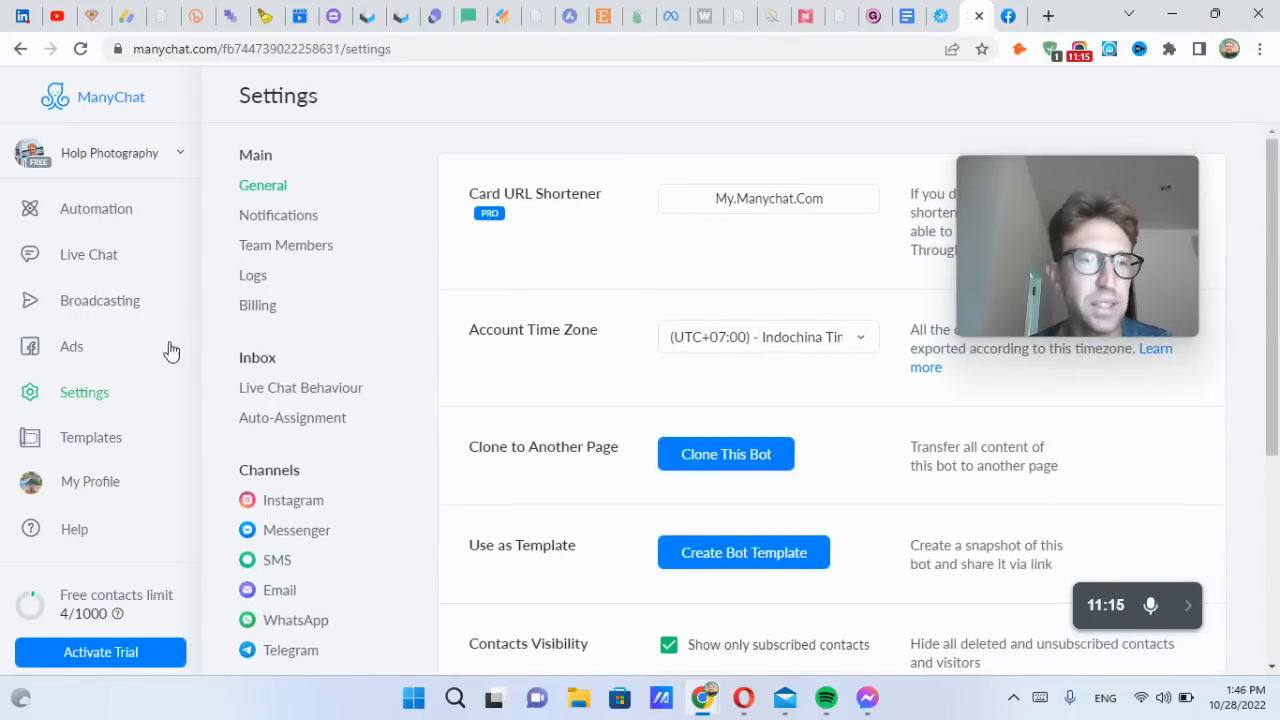
{"action": "left_click", "coordinate": [88, 346]}
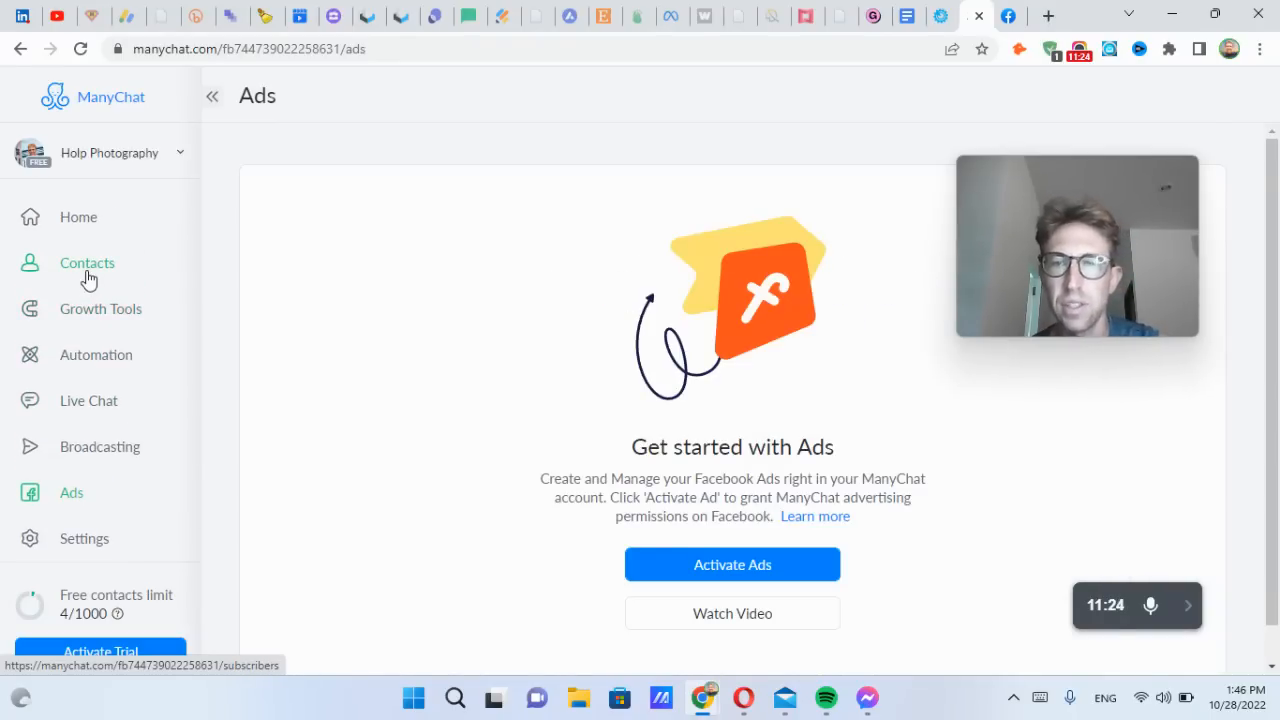
{"action": "left_click", "coordinate": [100, 362]}
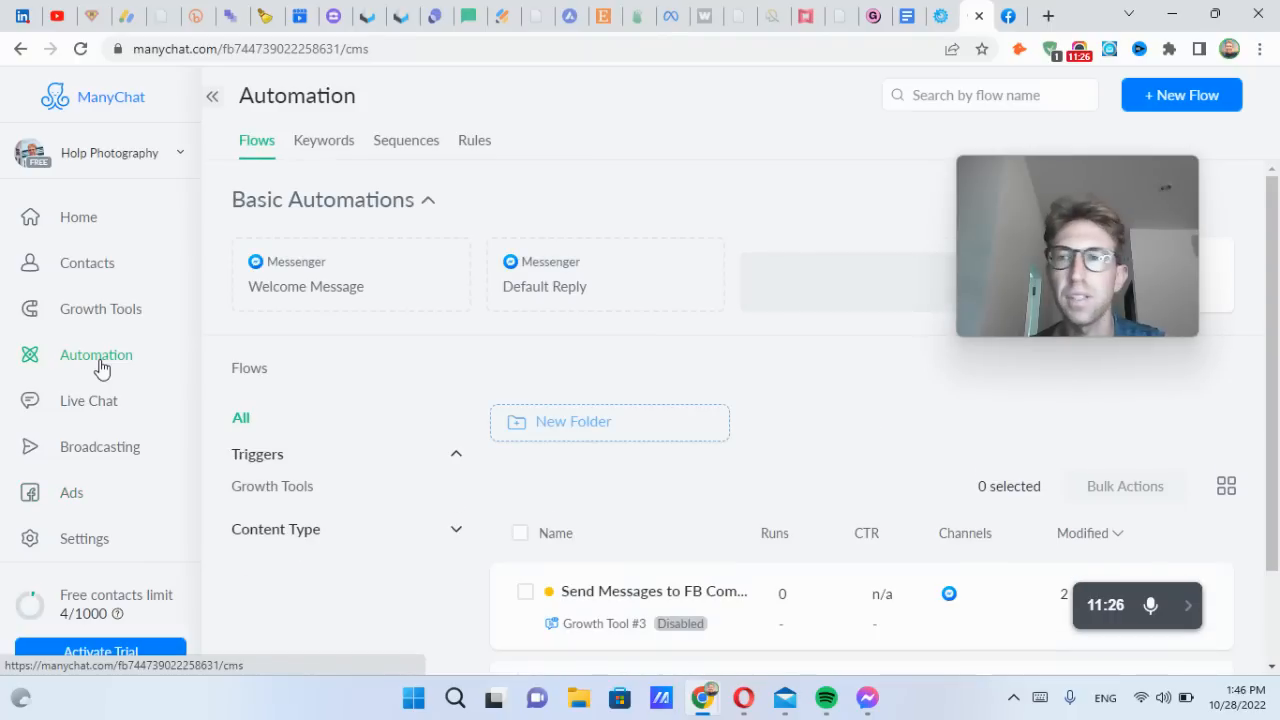
{"action": "left_click_drag", "start_coordinate": [1057, 182], "coordinate": [1077, 339]}
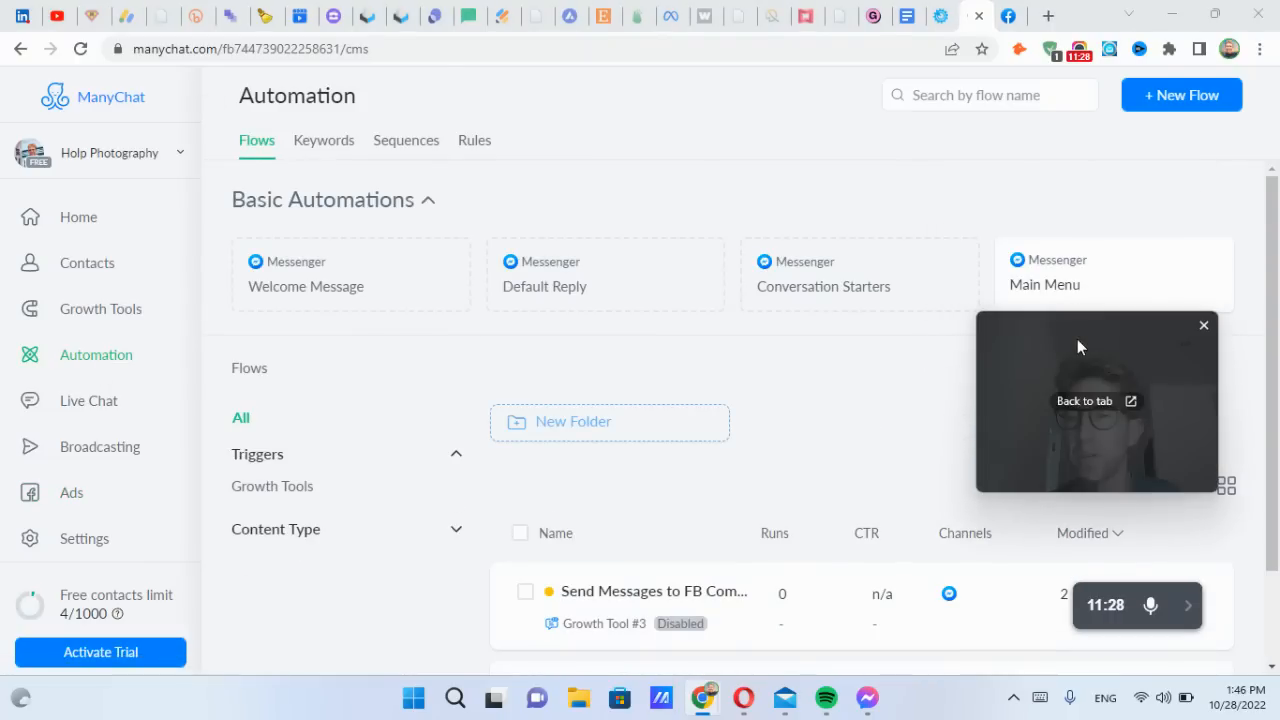
{"action": "left_click", "coordinate": [1186, 612]}
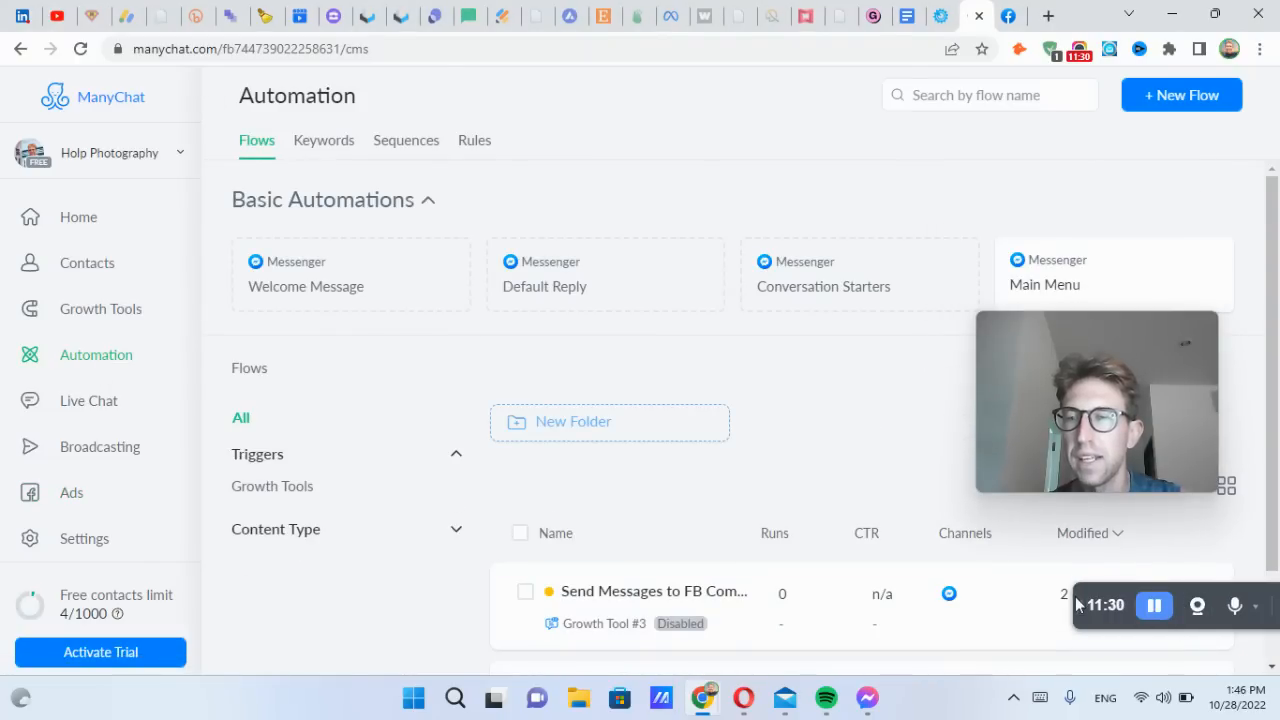
{"action": "left_click_drag", "start_coordinate": [1078, 603], "coordinate": [201, 627]}
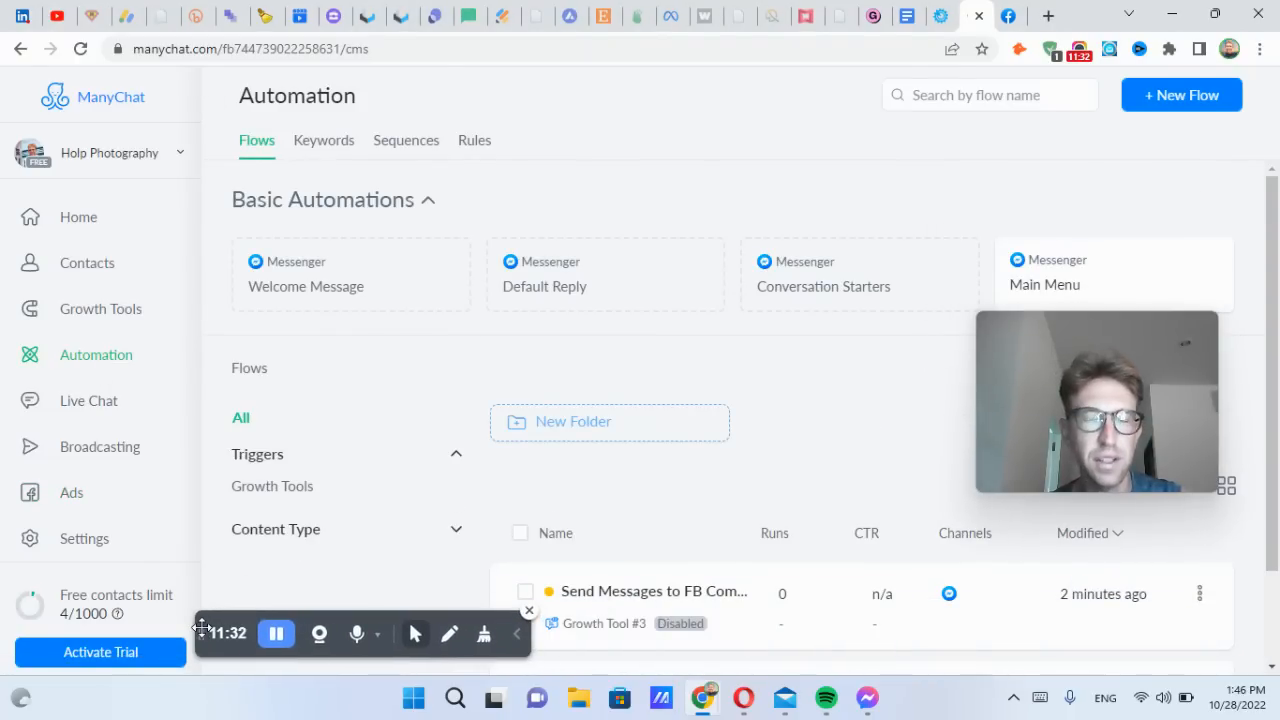